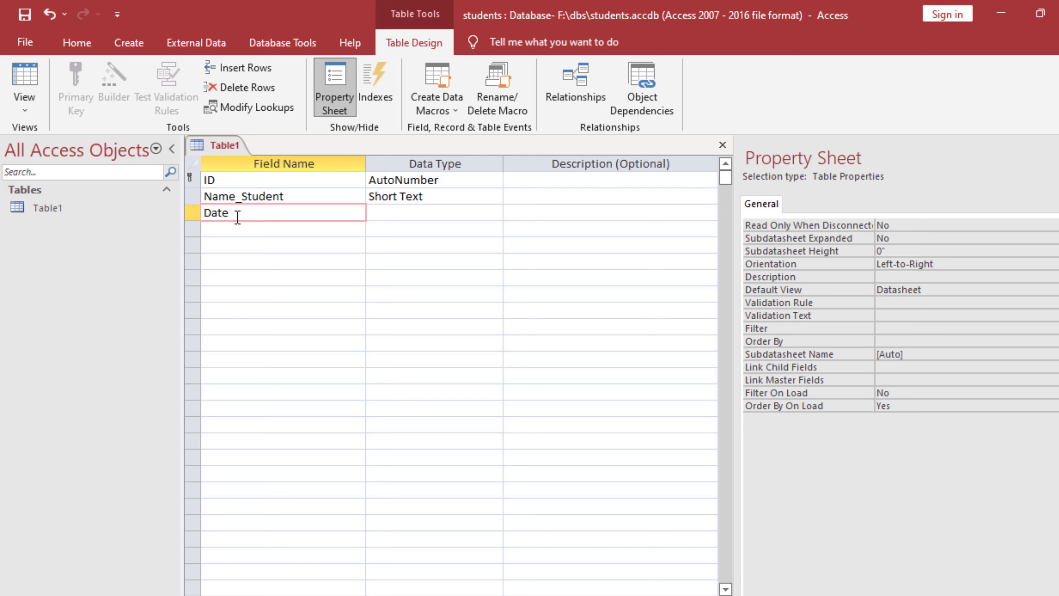
- Complete the third field's name as Date_Birth and set its data type to Date/Time
text(_Birth)
click(387, 214)
click(494, 213)
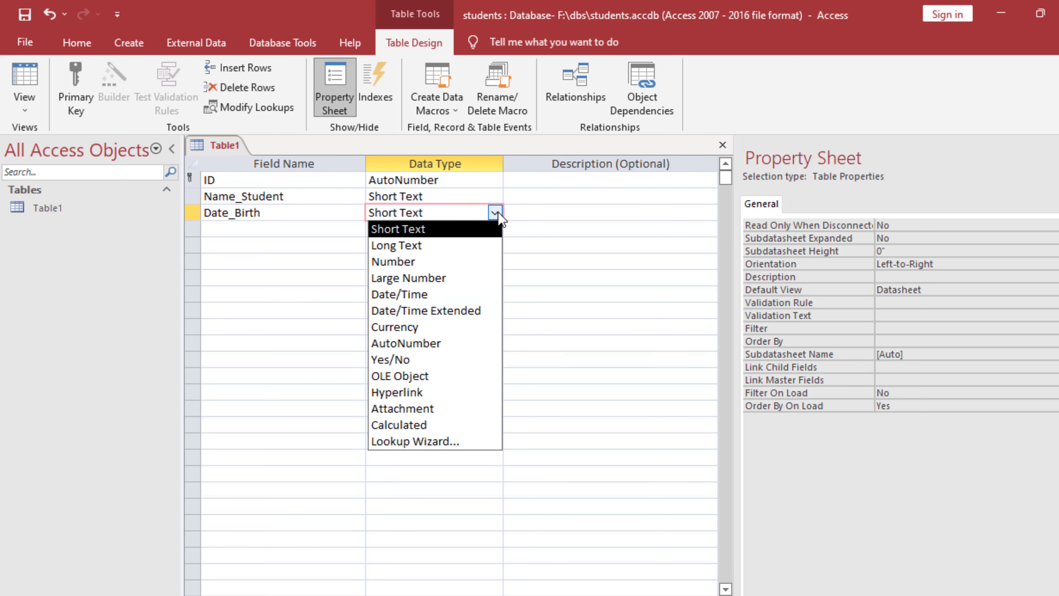
click(411, 294)
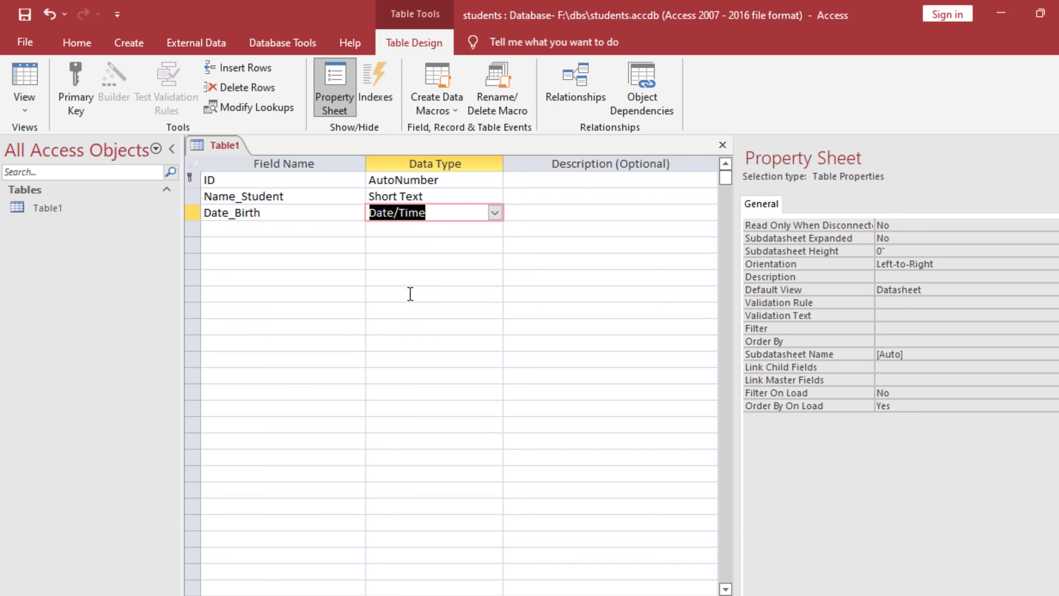
- Add a Grade field and make it a Lookup Wizard field whose values are typed in manually
click(260, 233)
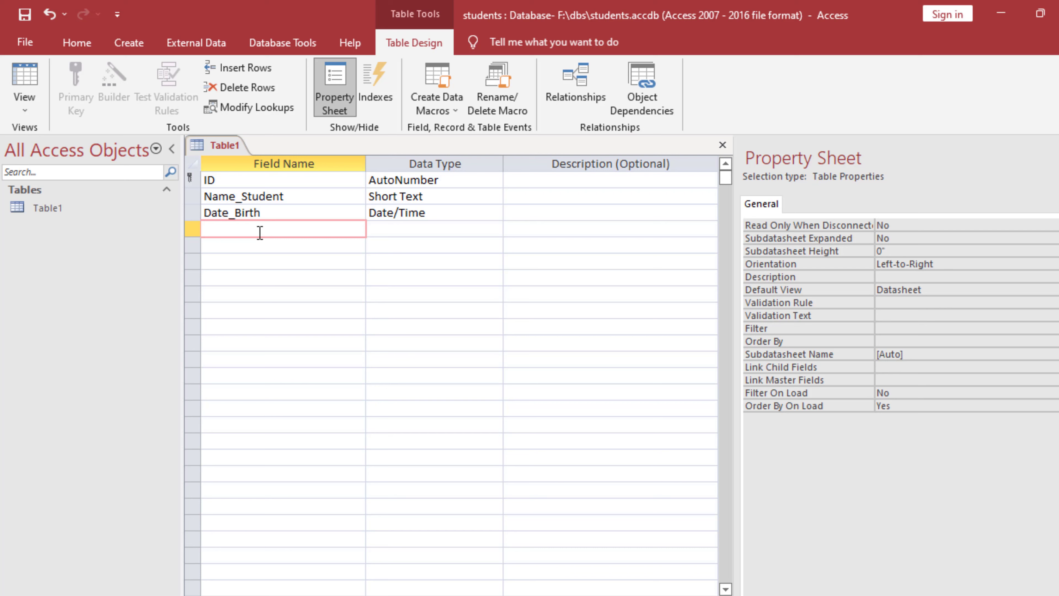
text(Grade)
click(428, 229)
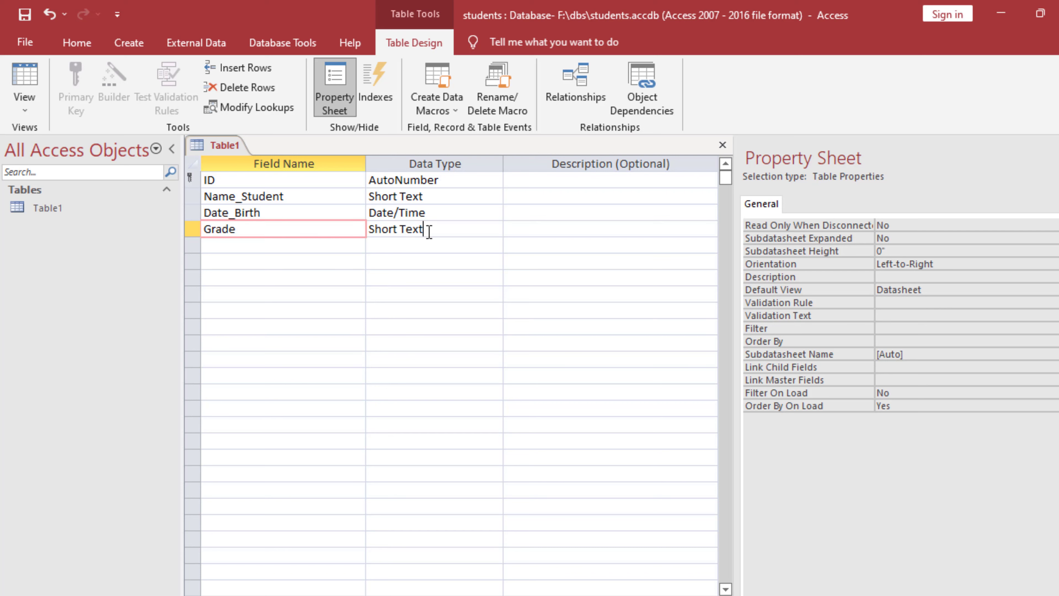
click(499, 229)
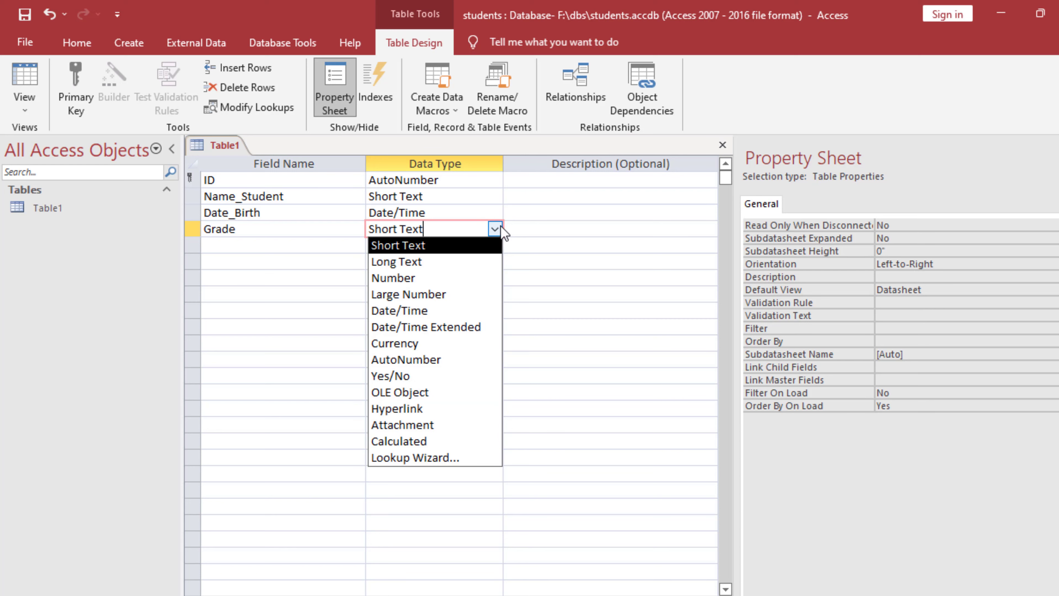
click(426, 459)
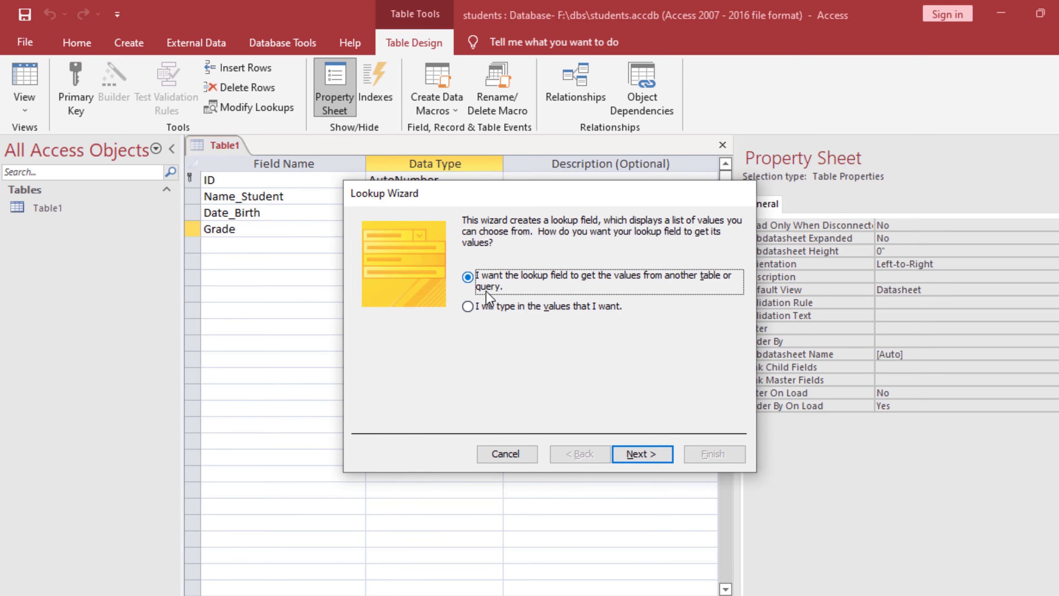
click(469, 306)
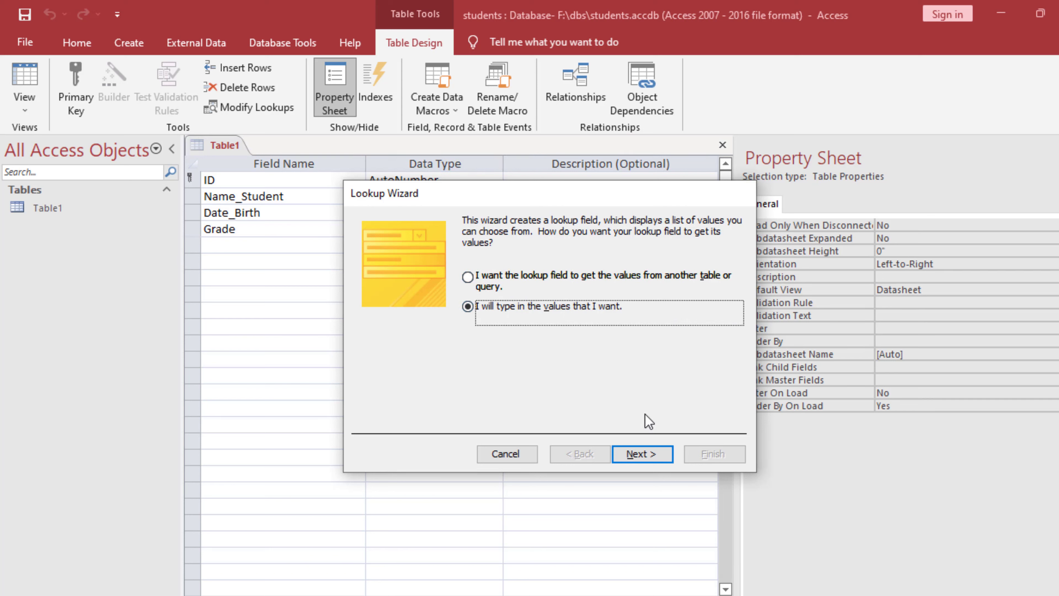
click(661, 457)
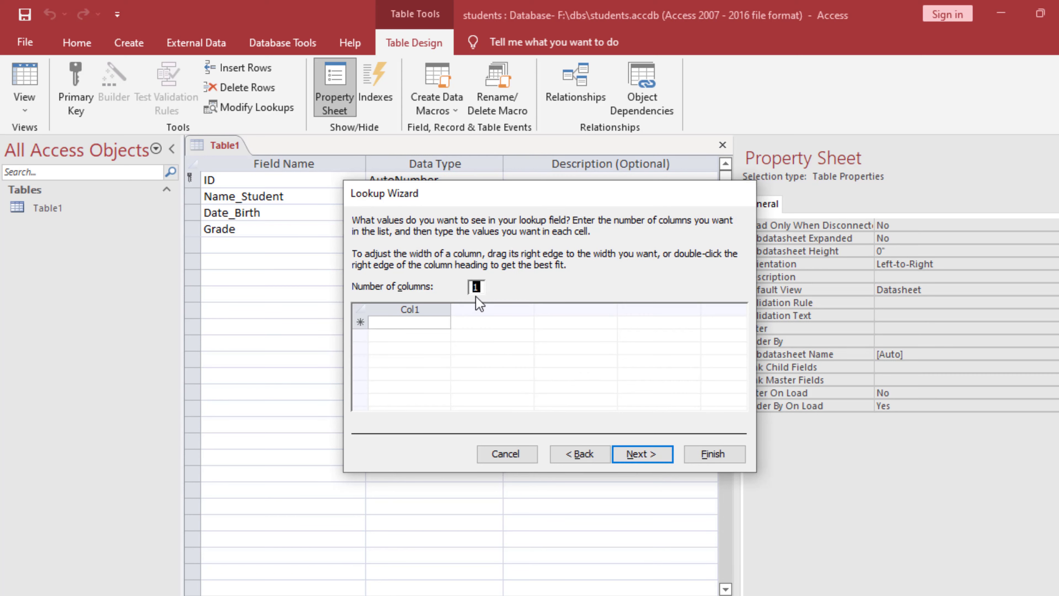
- Enter Grade1, Grade2, Grade3, Grade4 and Grade5 as the single-column lookup values
click(399, 322)
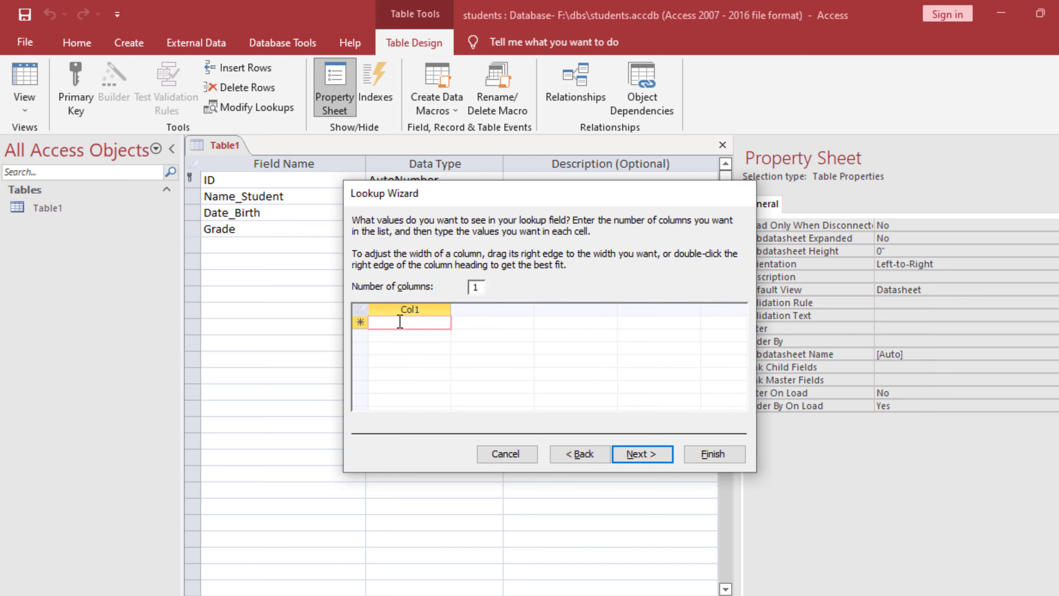
text(Grade 1)
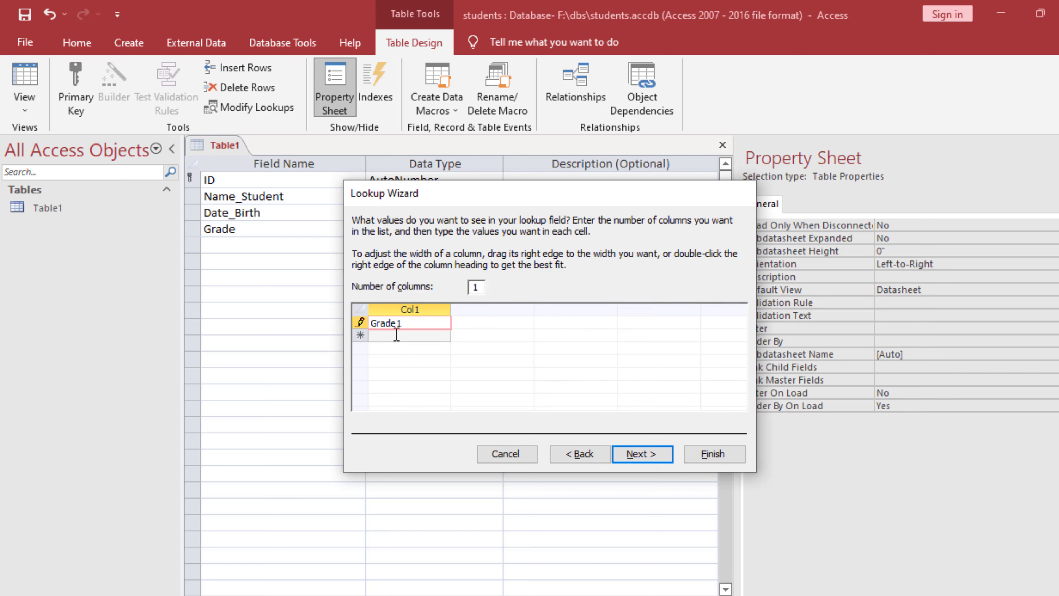
click(396, 336)
text(Ga)
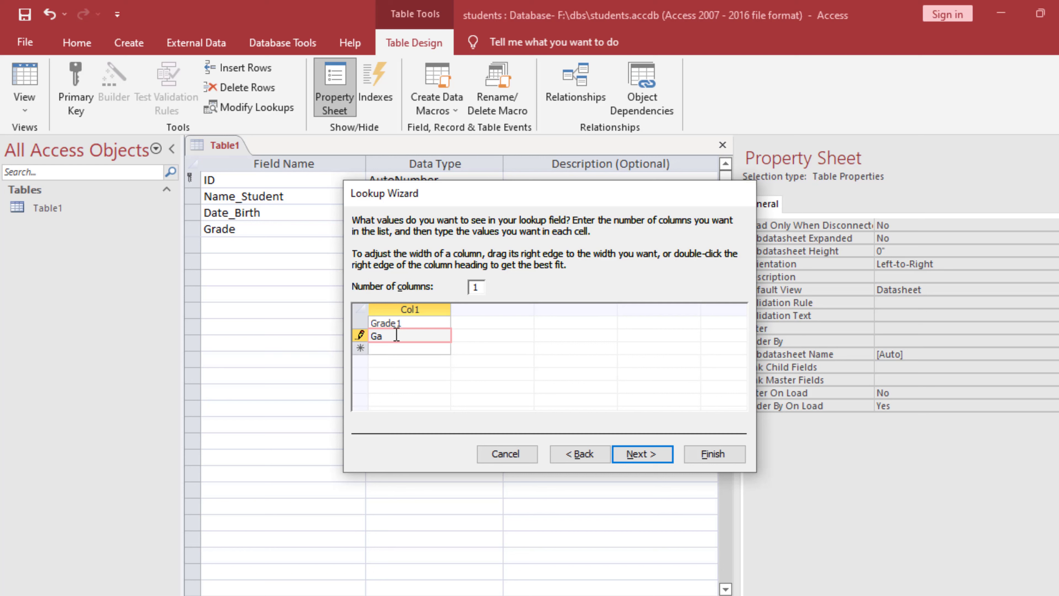
text(ade2)
click(395, 347)
text(Gra)
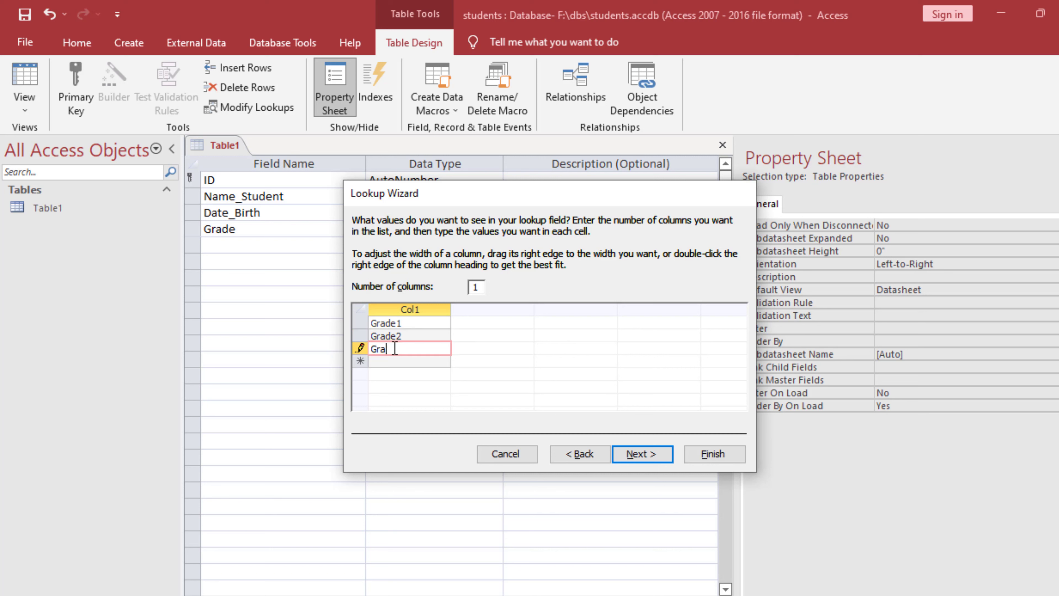
text(de3)
click(410, 362)
text(G)
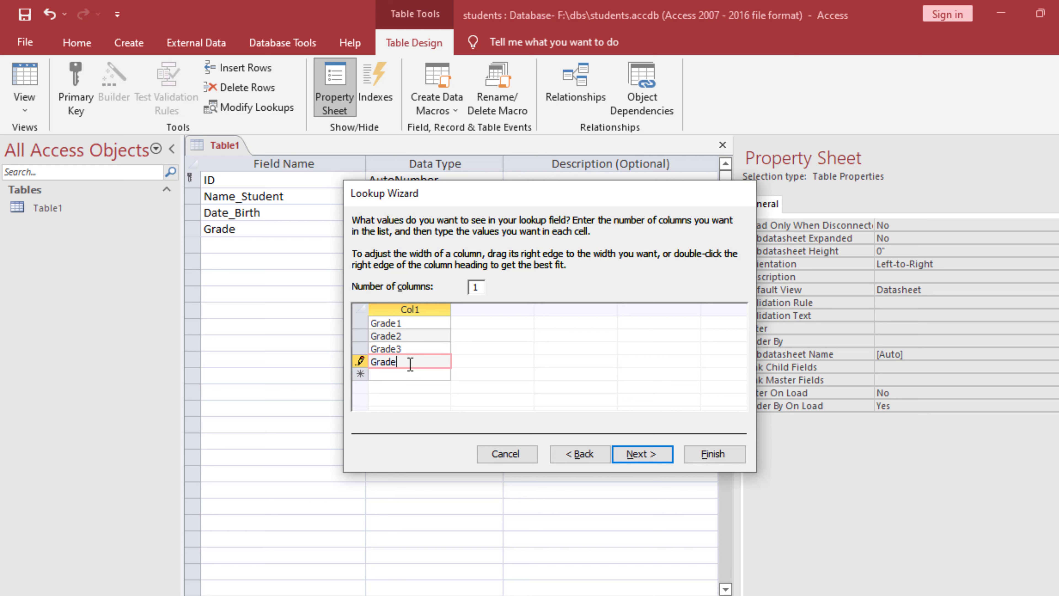
click(410, 373)
text(Gr)
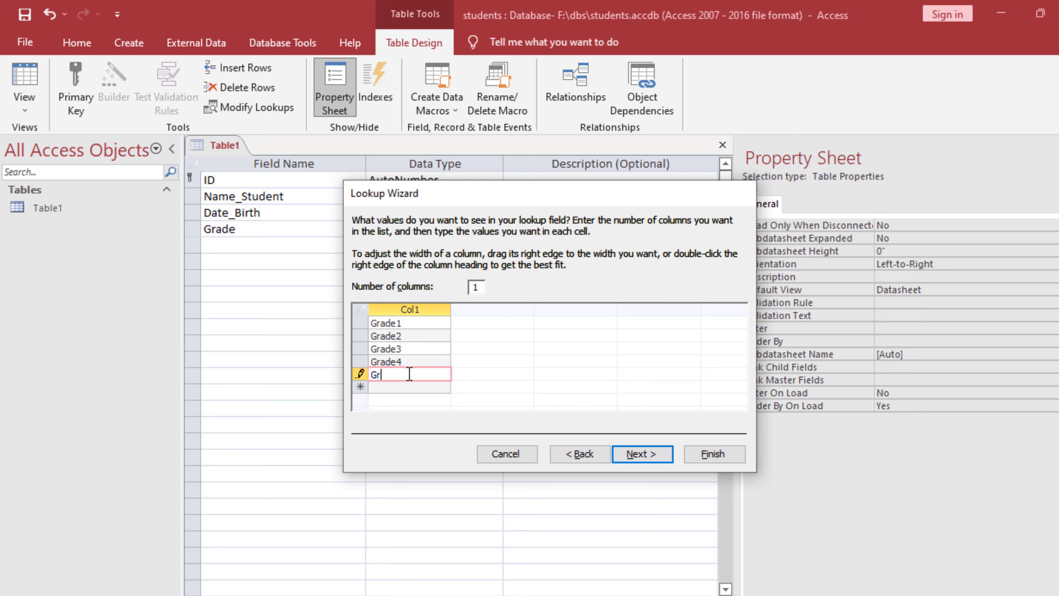
text(ade5)
- Limit the Grade lookup entries to the list and finish the wizard, keeping Grade as the label
click(642, 455)
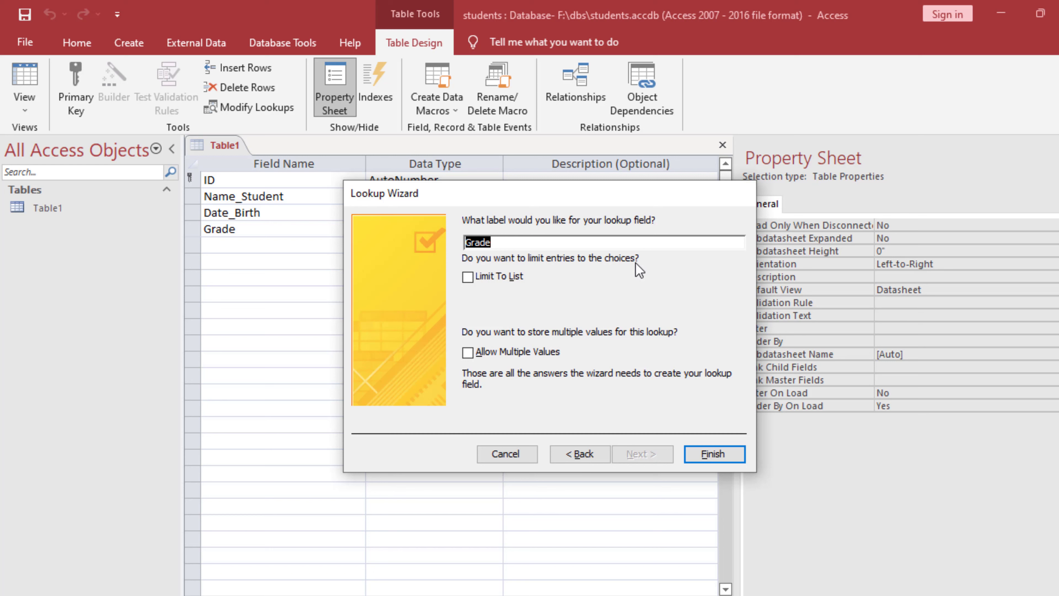
click(468, 277)
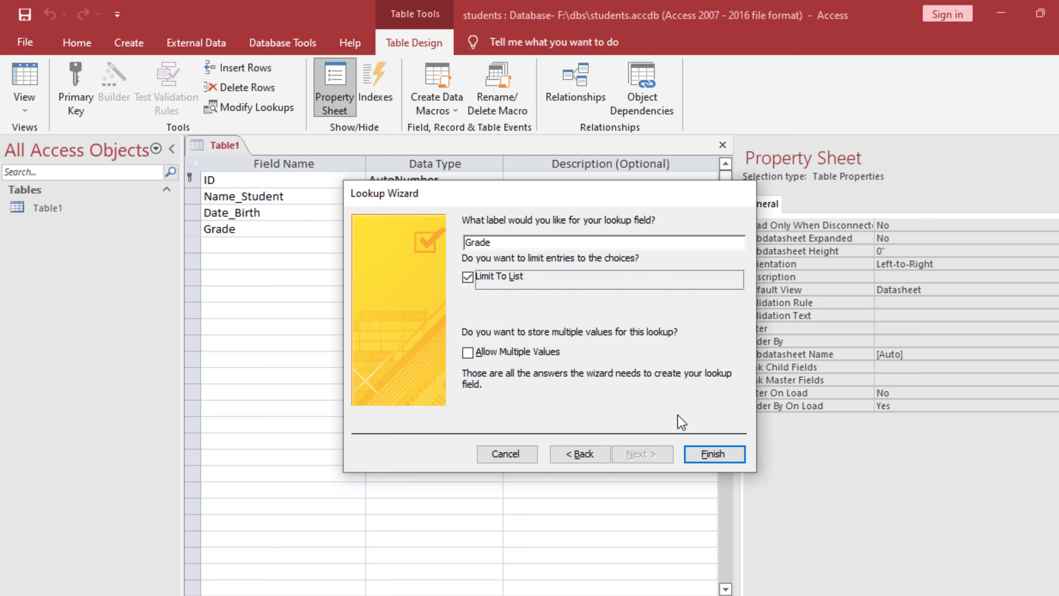
click(707, 451)
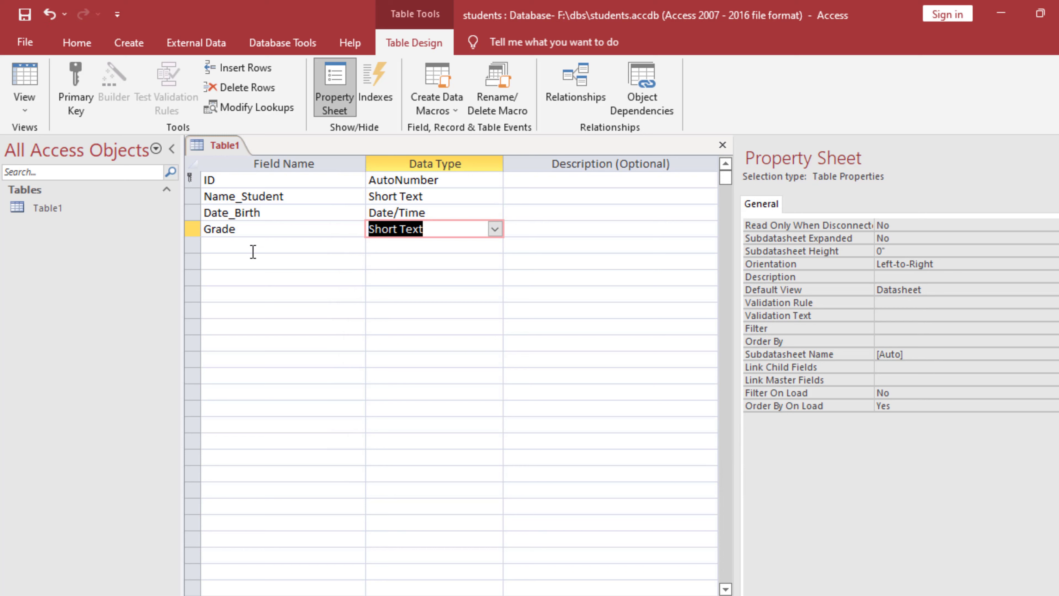
- Add a Telephone field with the Short Text data type below Grade
click(239, 243)
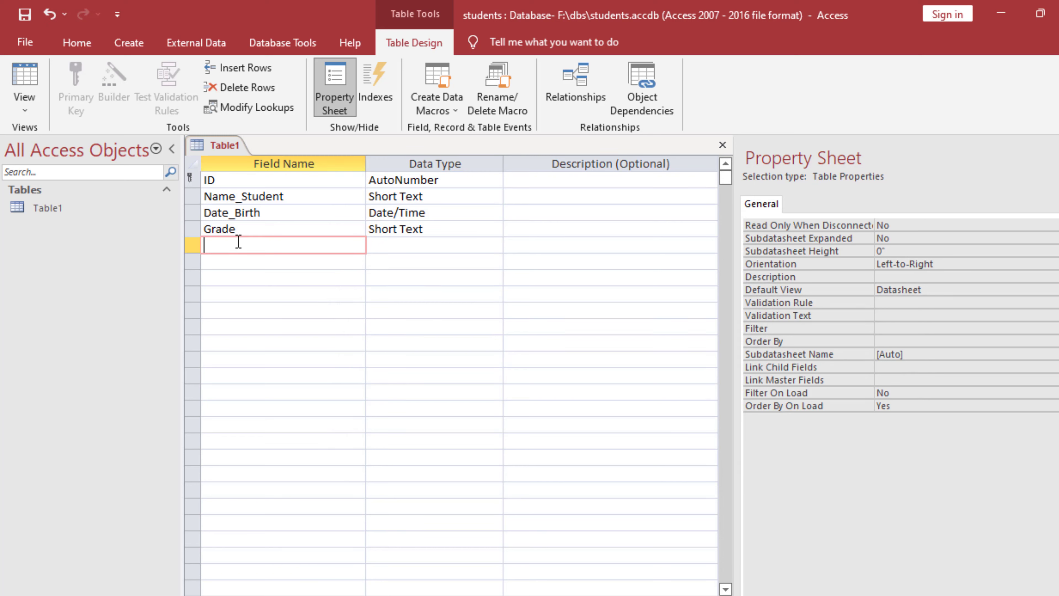
text(Telephone)
click(405, 244)
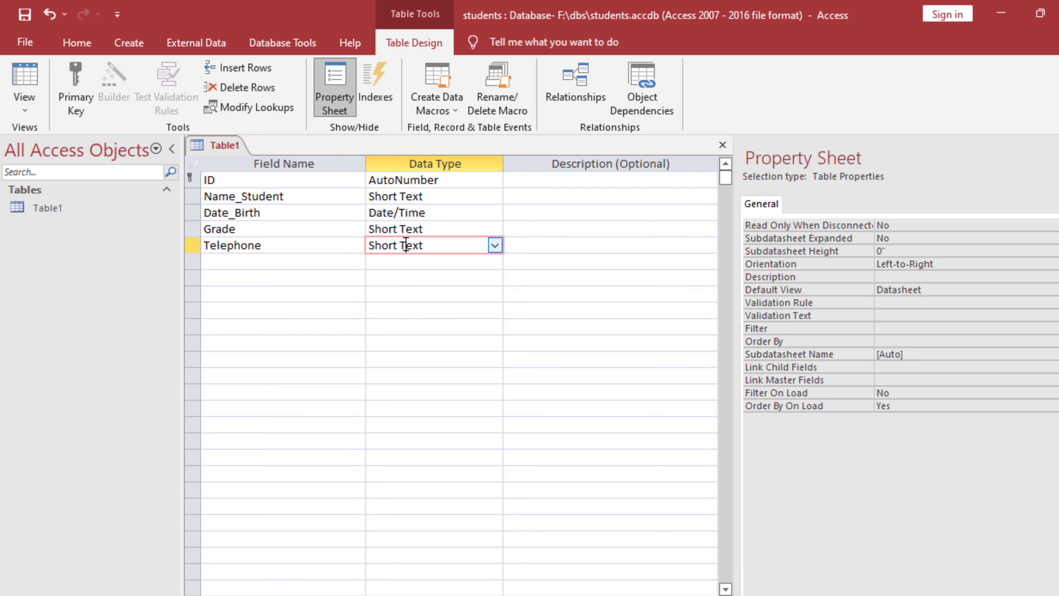
- Add a Sum_Student field with the Number data type and set its field size to Double
click(279, 261)
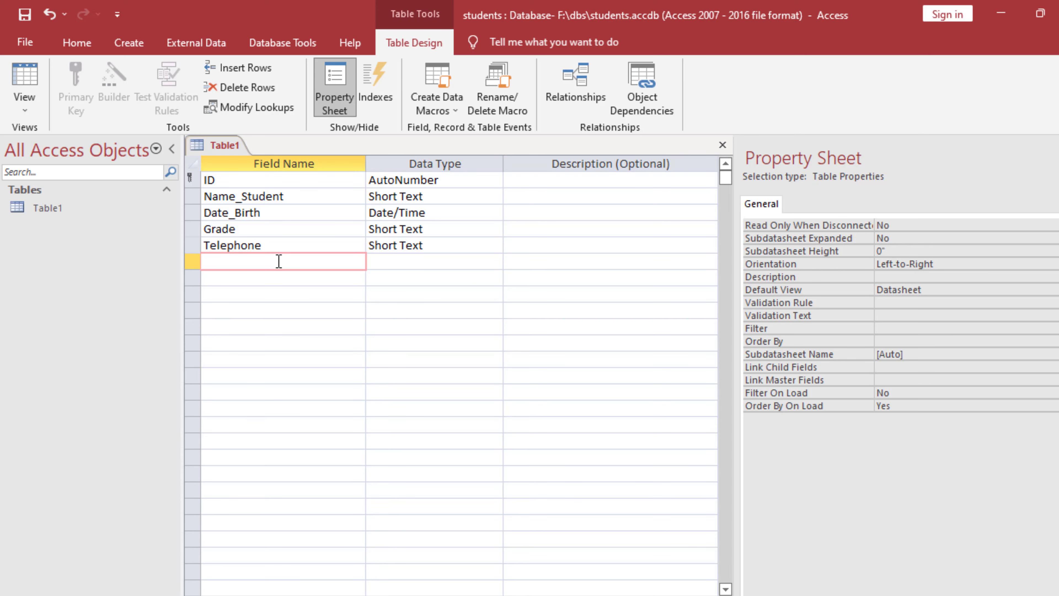
text(Sum_Student)
click(491, 269)
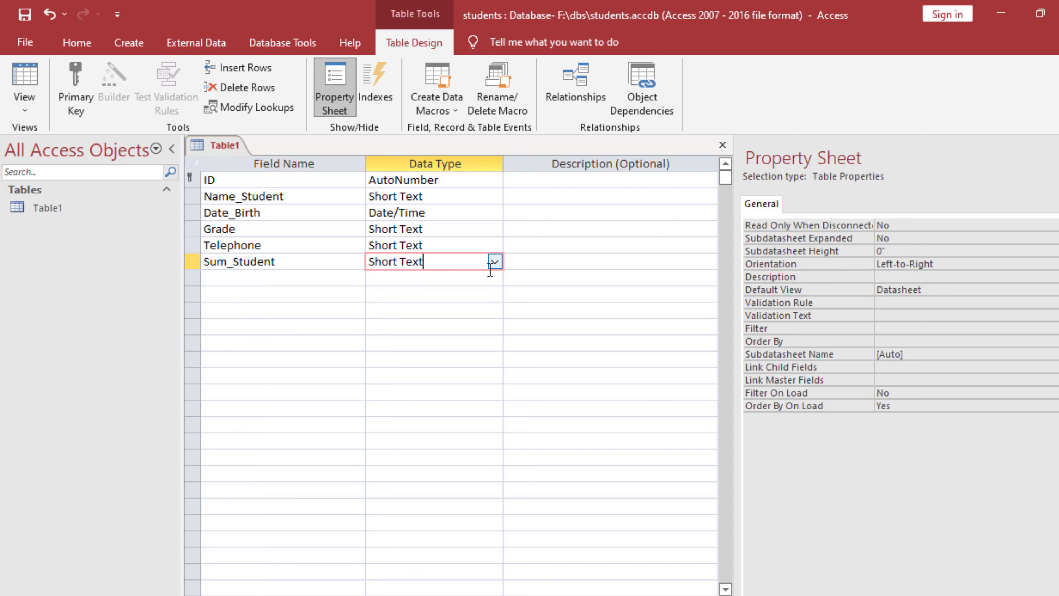
click(495, 262)
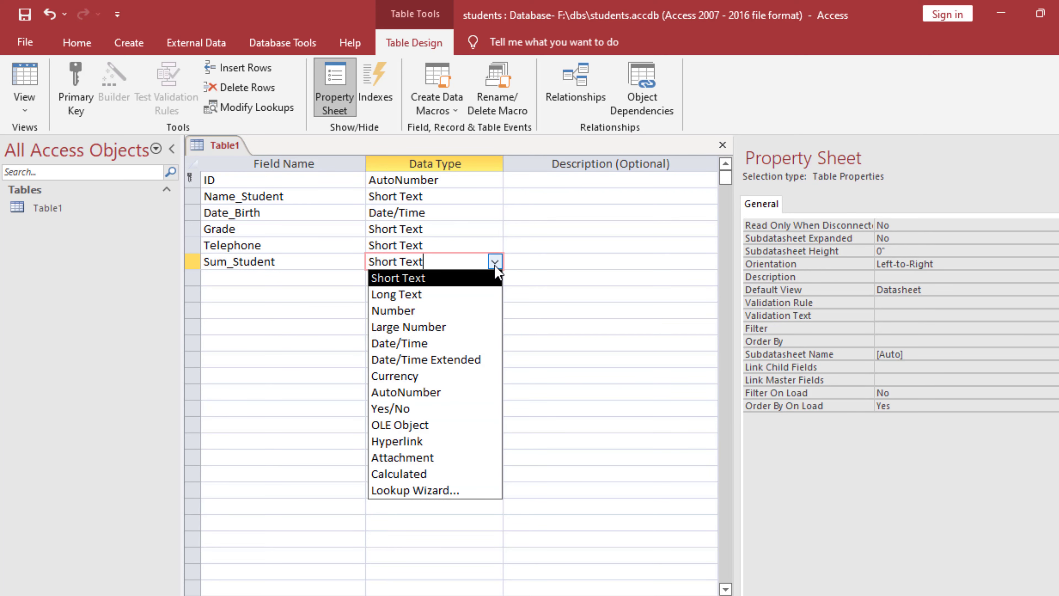
click(415, 313)
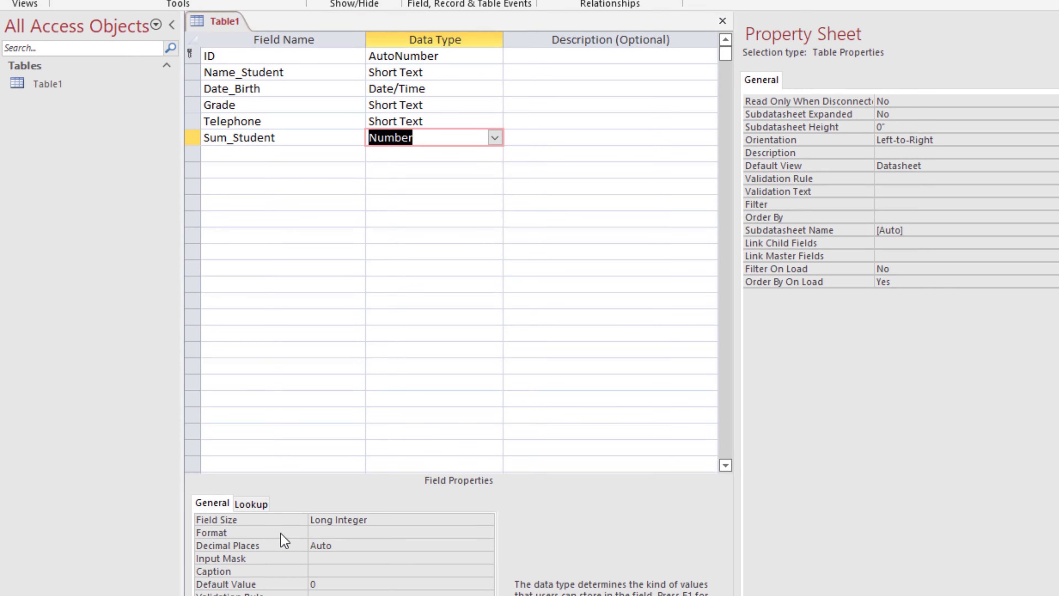
click(464, 520)
click(487, 520)
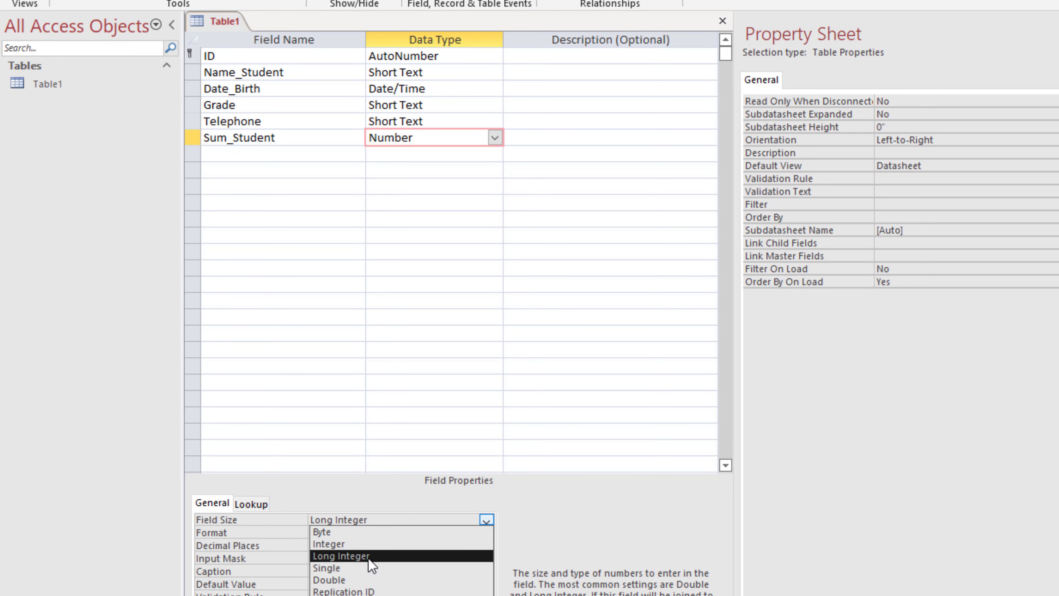
click(358, 581)
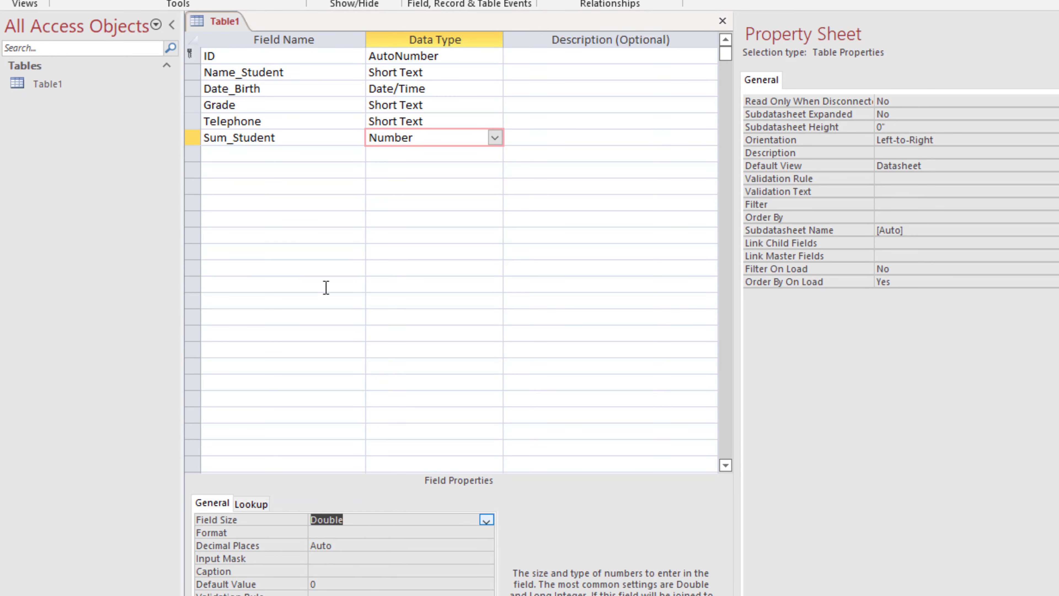
- Add a Photo field with the Attachment data type below Sum_Student
click(241, 149)
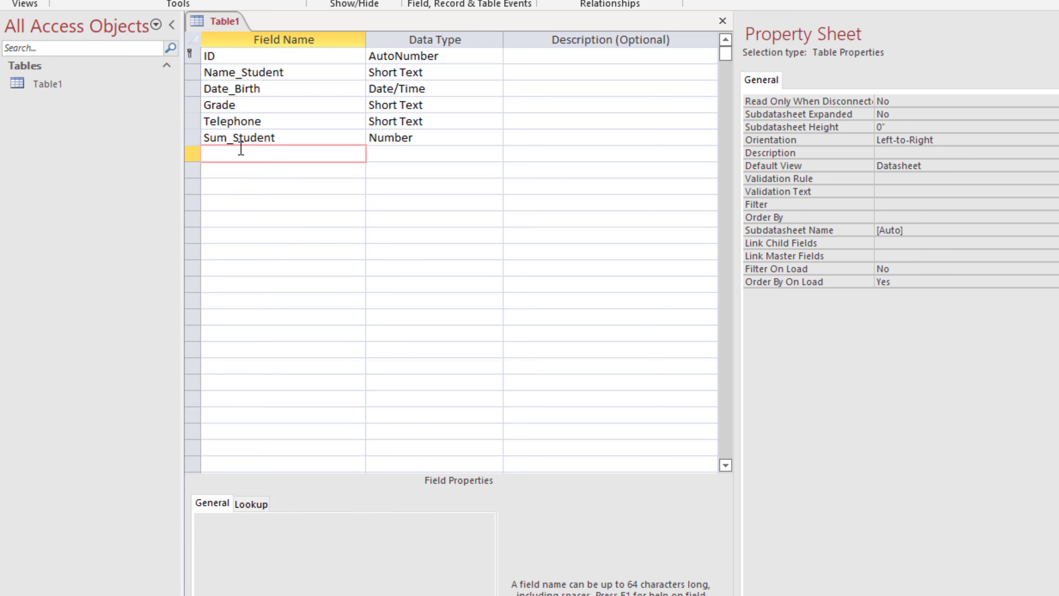
text(Photo)
click(397, 154)
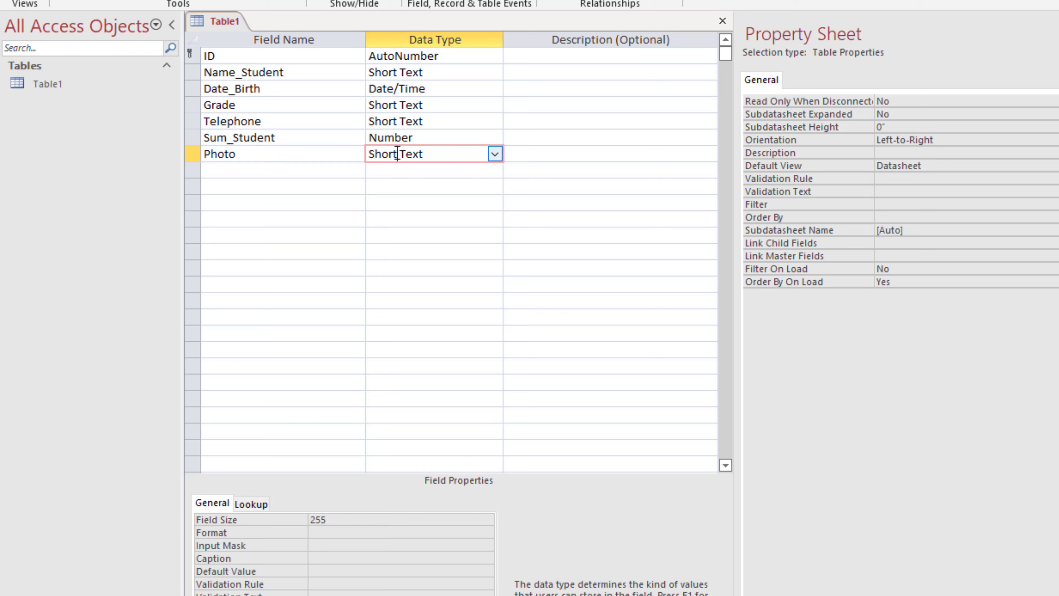
click(496, 153)
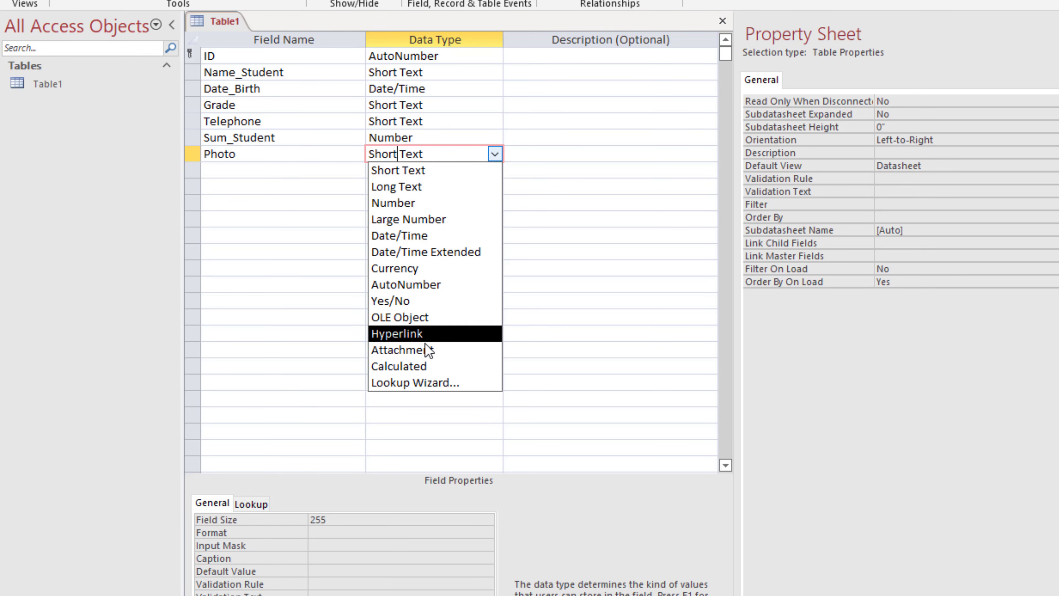
click(412, 351)
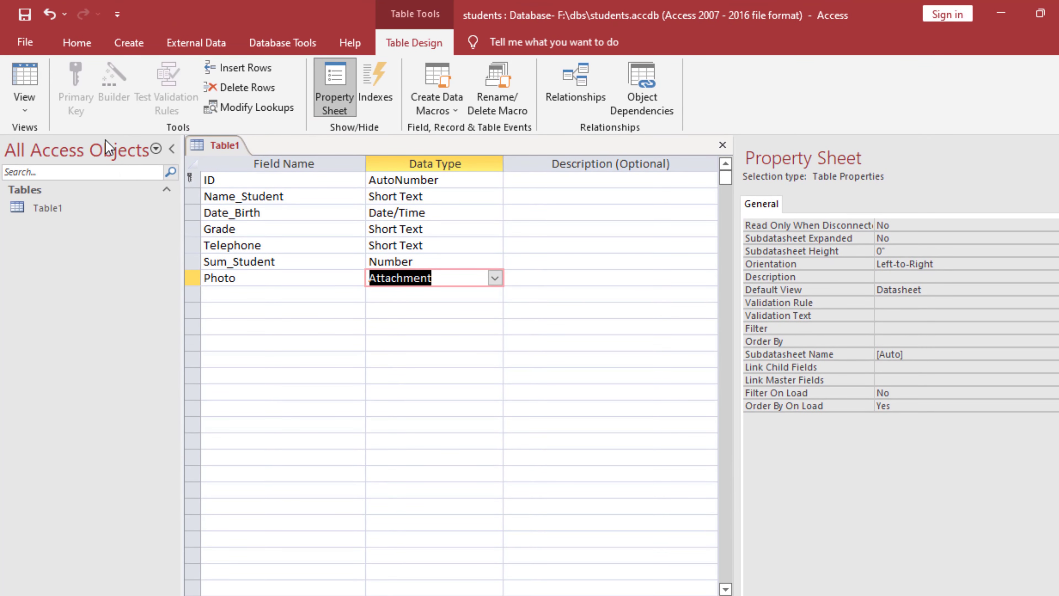
- Save the design of Table1 and switch the table to Datasheet View
click(24, 15)
click(26, 110)
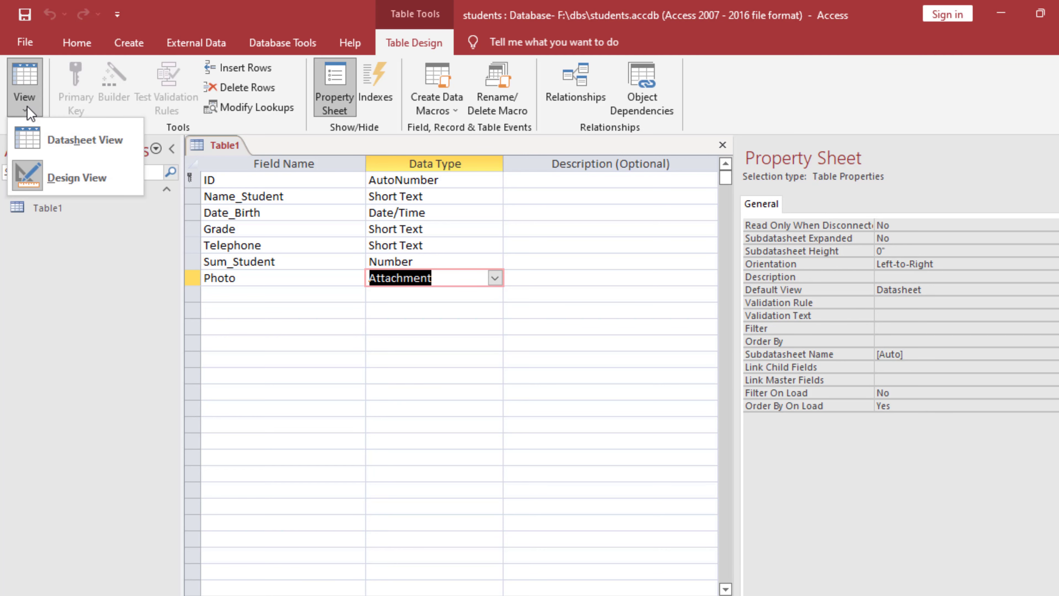
click(102, 144)
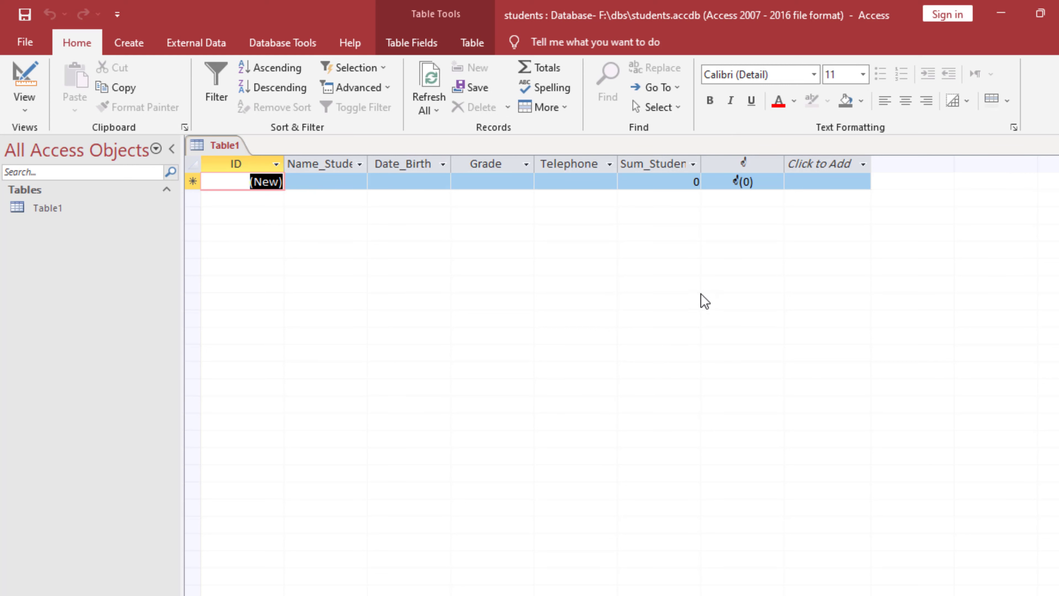
- Create a blank form in Design View and show all tables in its list of existing fields
click(129, 42)
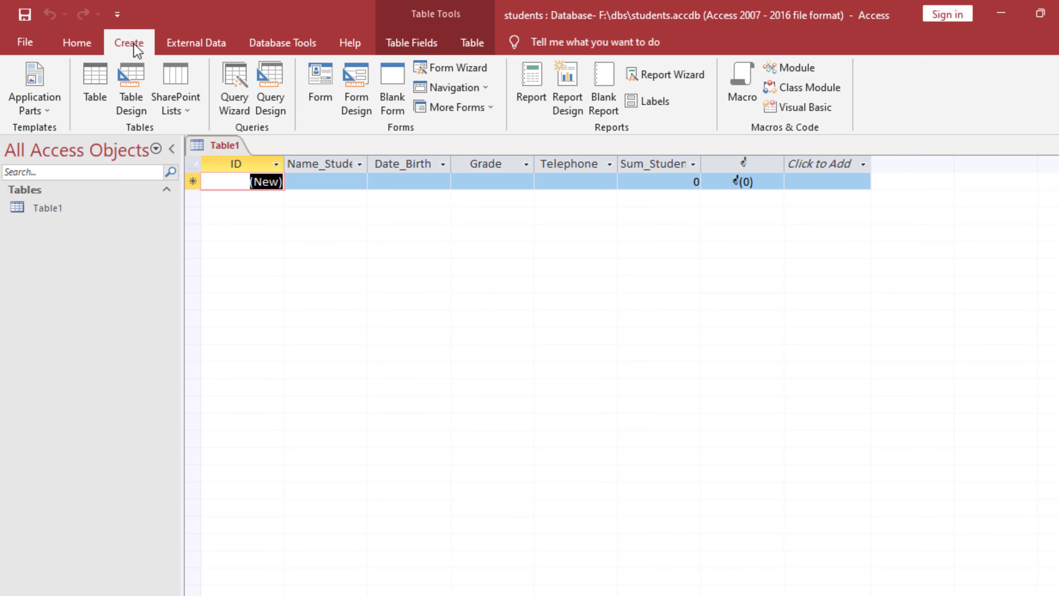
click(355, 92)
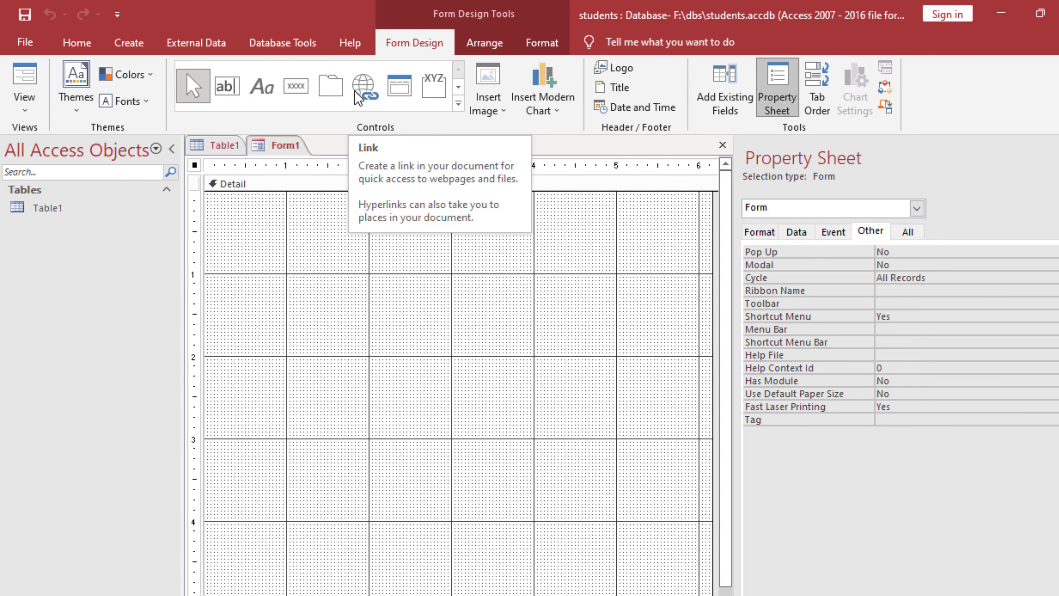
click(714, 87)
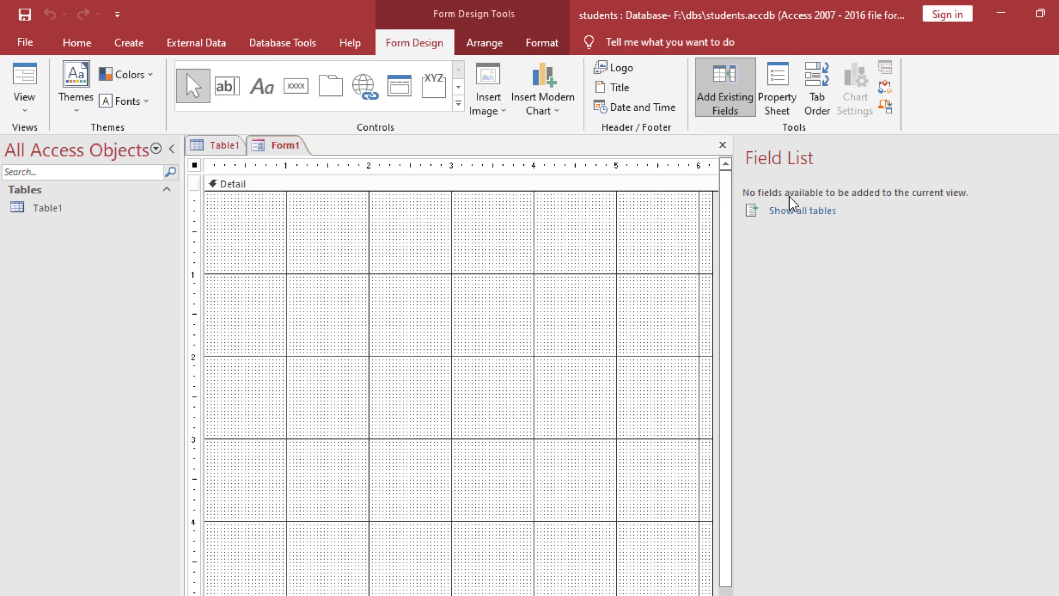
click(811, 211)
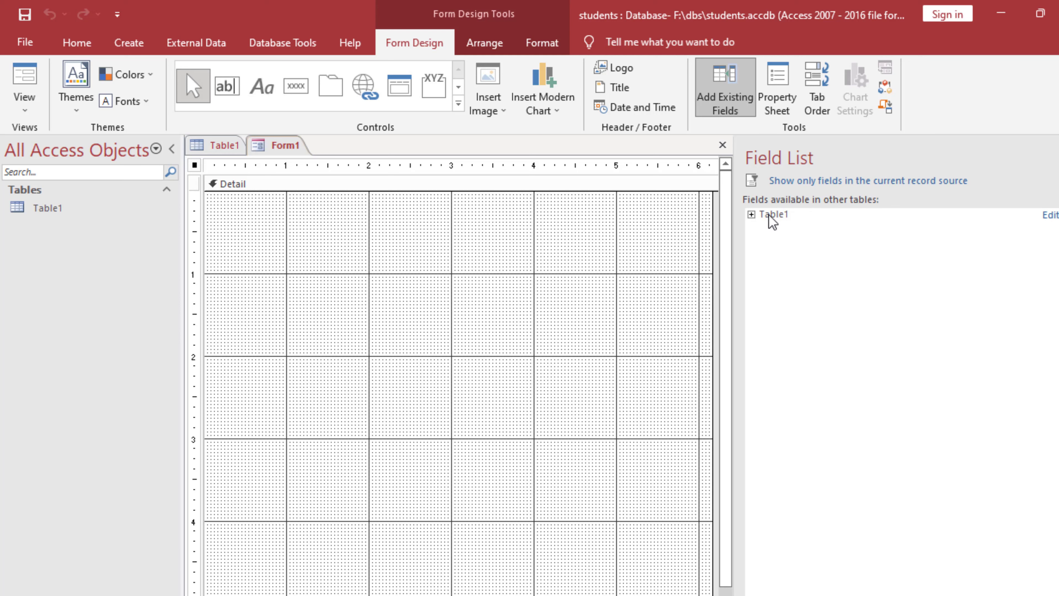
- Place Table1's ID field near the top of the form and move its label closer to the text box
click(751, 215)
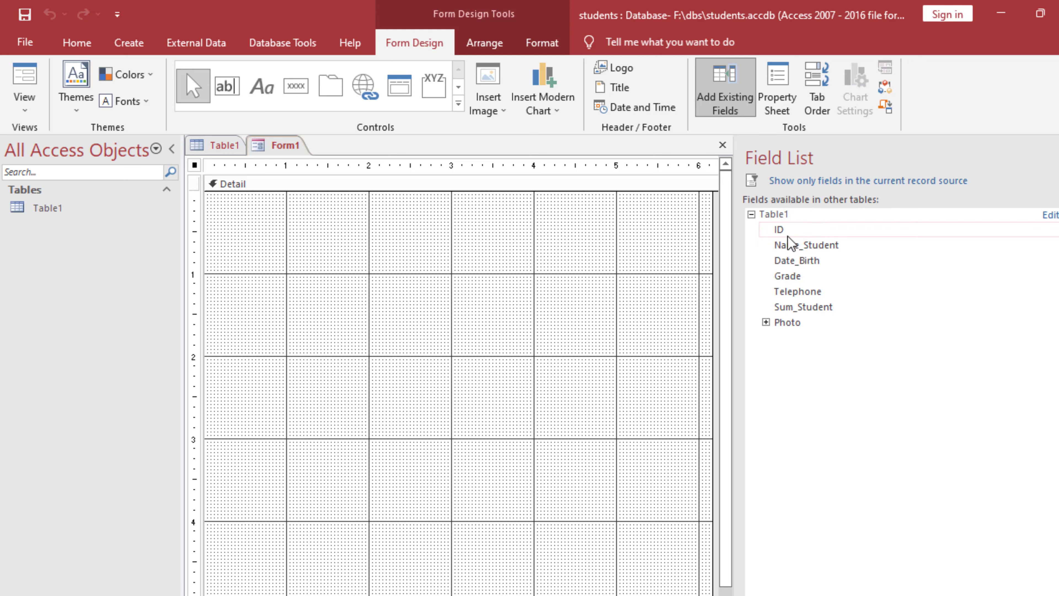
drag(780, 234, 313, 235)
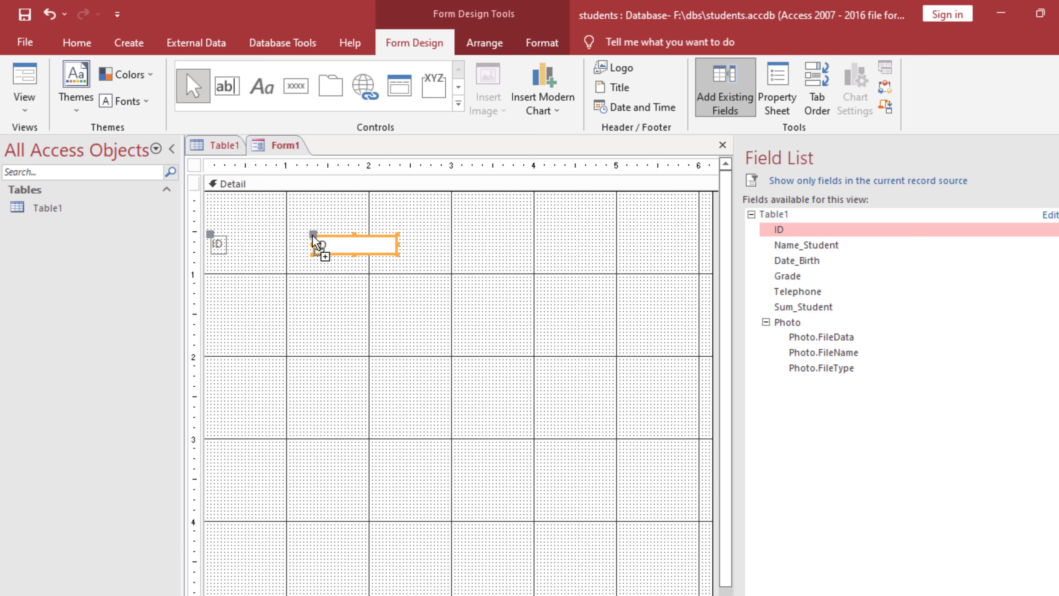
click(325, 225)
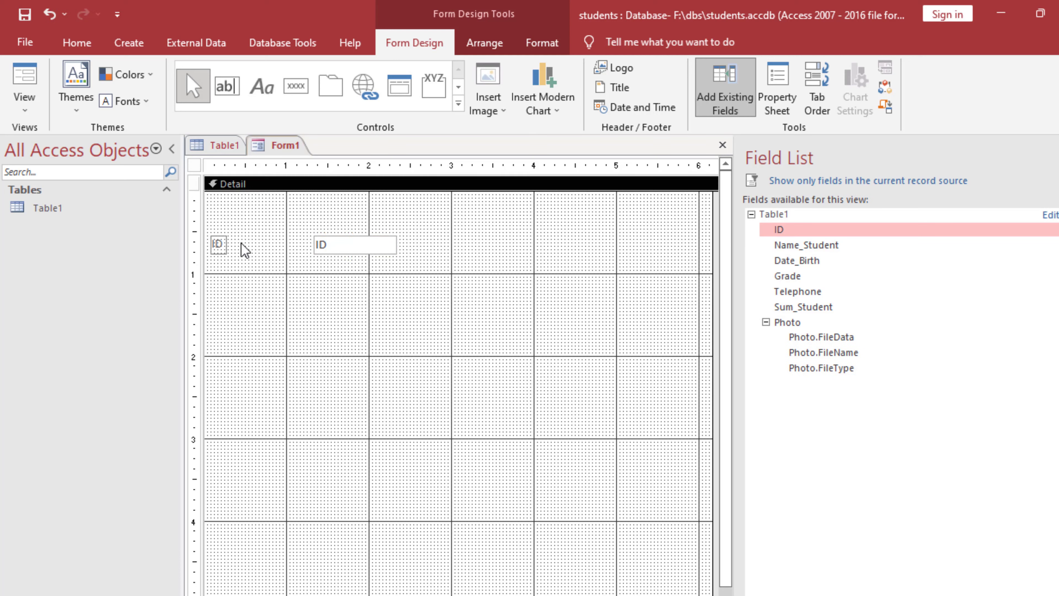
click(227, 246)
drag(218, 238, 240, 238)
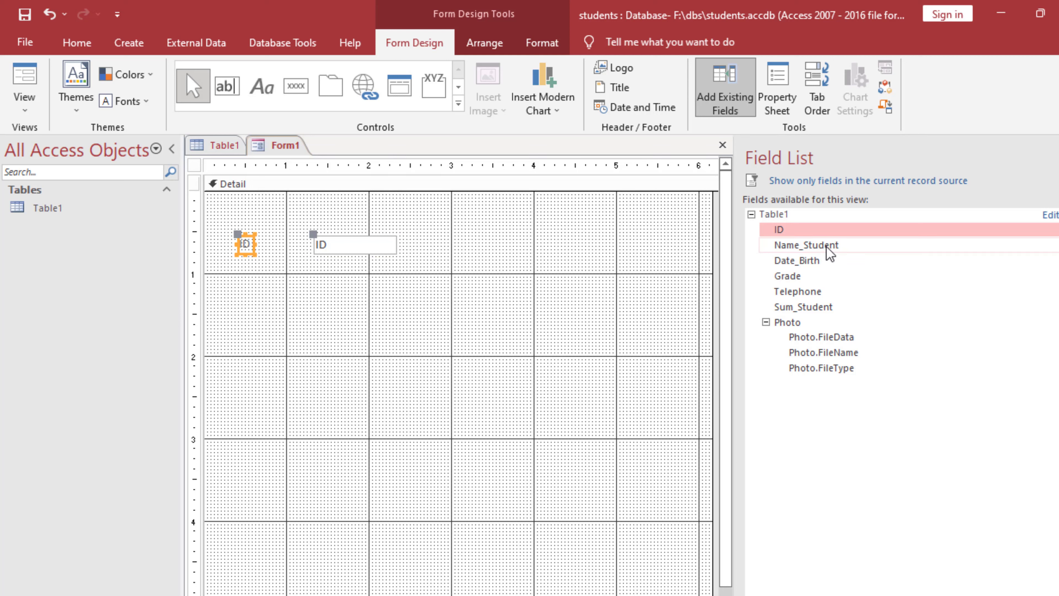
- Add the Name_Student field below ID and change its label text to "Name Student"
drag(823, 249, 318, 274)
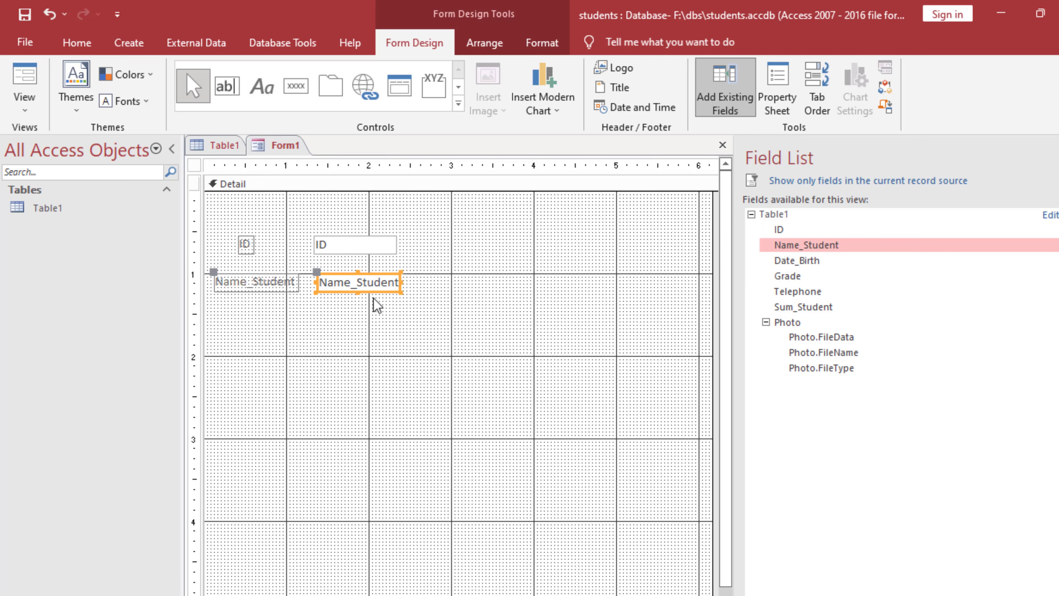
click(251, 282)
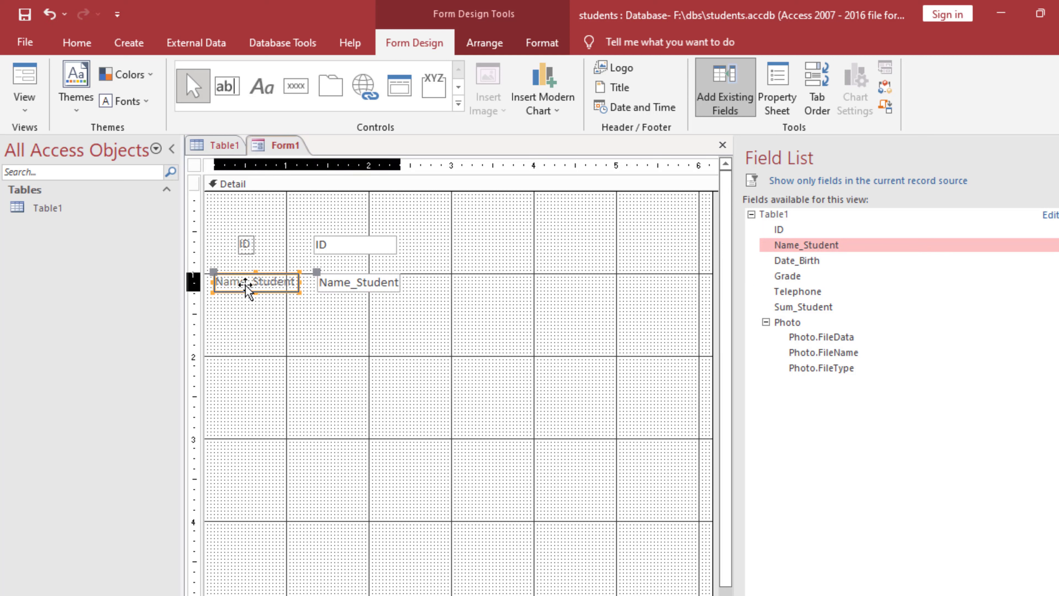
click(250, 282)
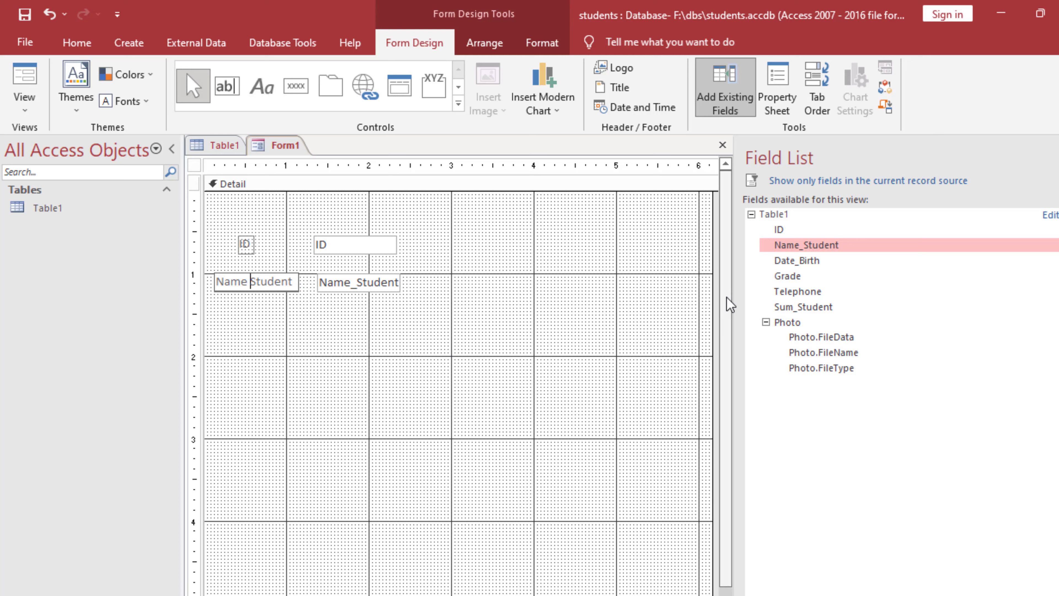
- Add the Date_Birth field below Name_Student and change its label text to "Date Birth"
drag(806, 262, 319, 320)
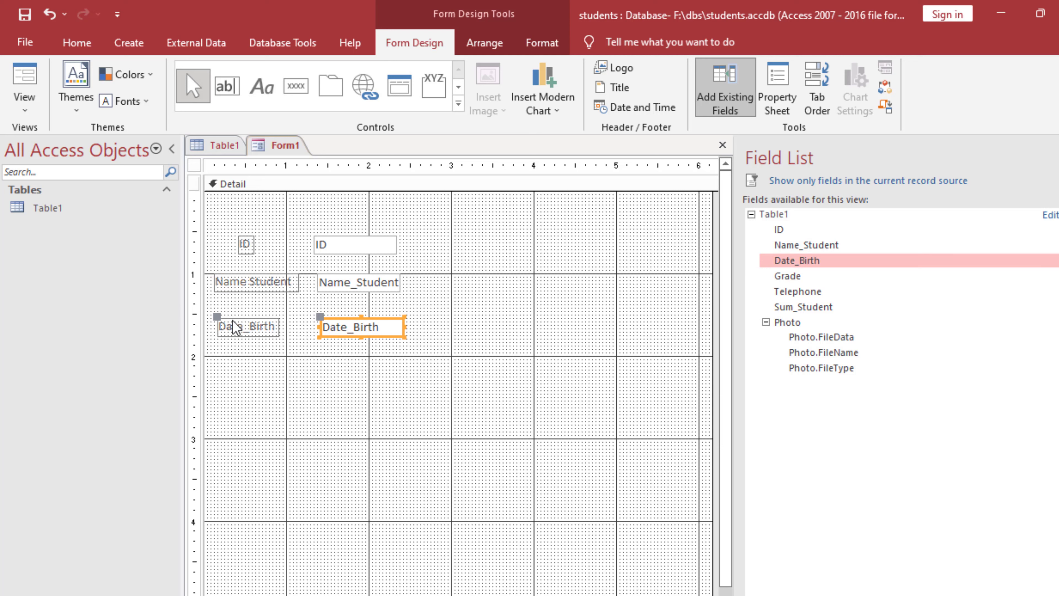
click(244, 332)
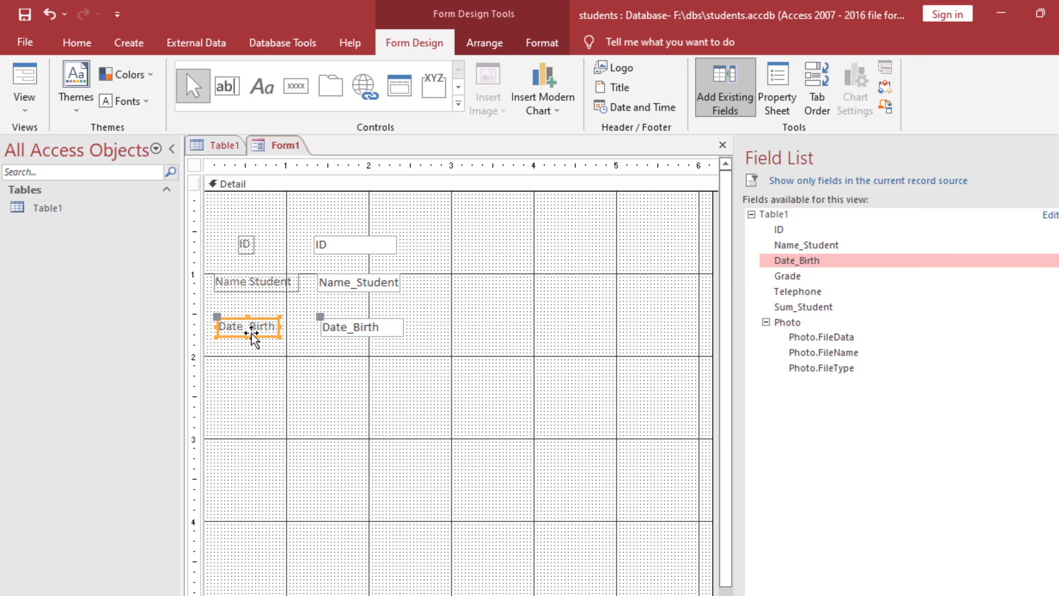
click(244, 326)
key(BackSpace)
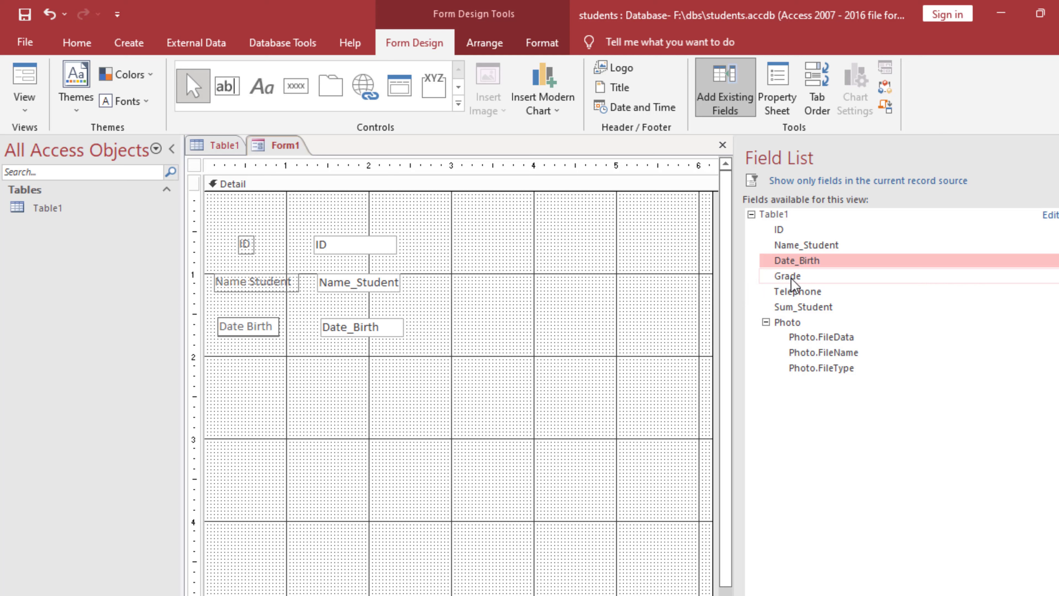
- Add the Grade, Telephone and Sum_Student fields in a column below Date_Birth, relabelling the last one "Sum Student"
drag(789, 279, 317, 358)
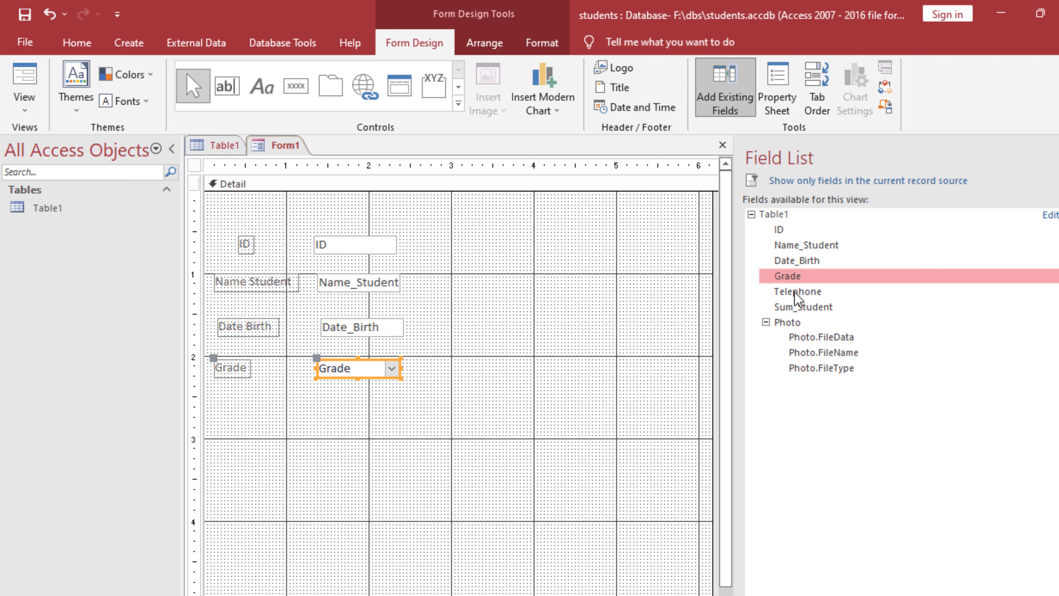
drag(792, 294, 319, 398)
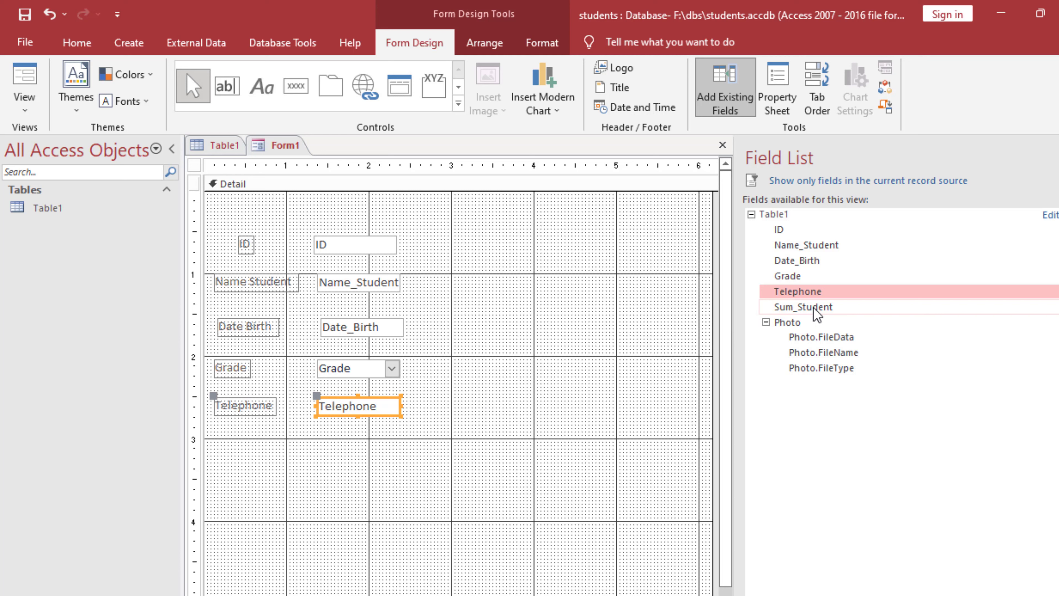
drag(815, 310, 319, 438)
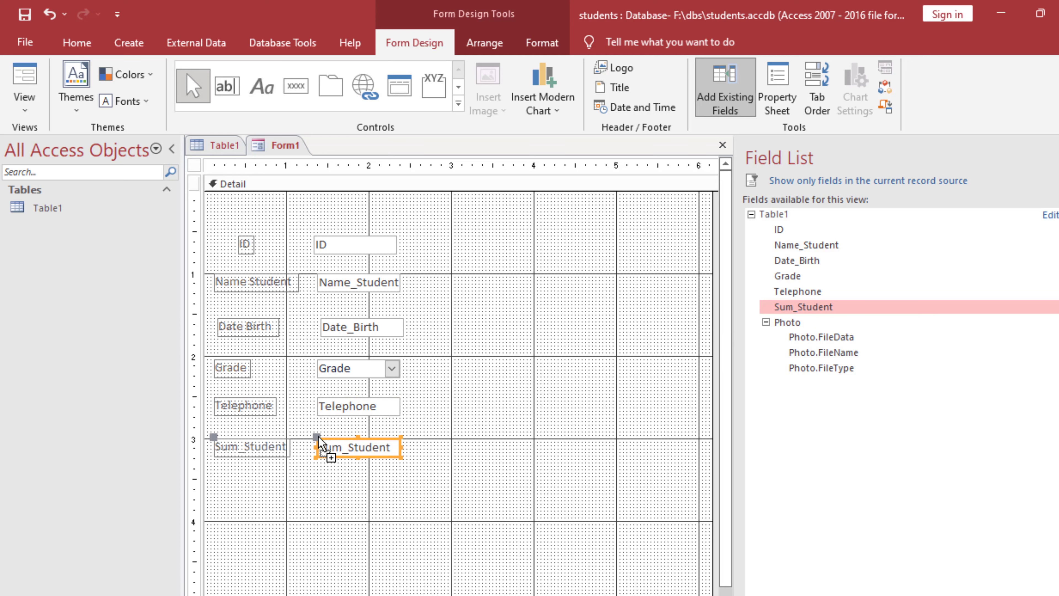
click(238, 454)
click(246, 450)
drag(240, 450, 249, 450)
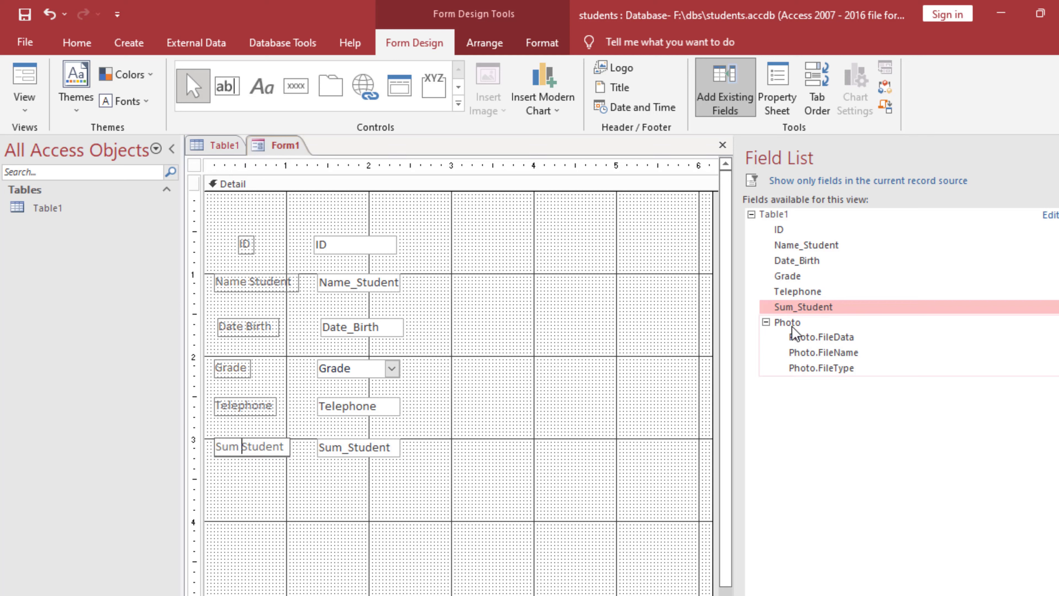
- Add the Photo field to the right of the field column and enlarge its box to about 1.08 by 1.14 inches
drag(793, 326, 566, 294)
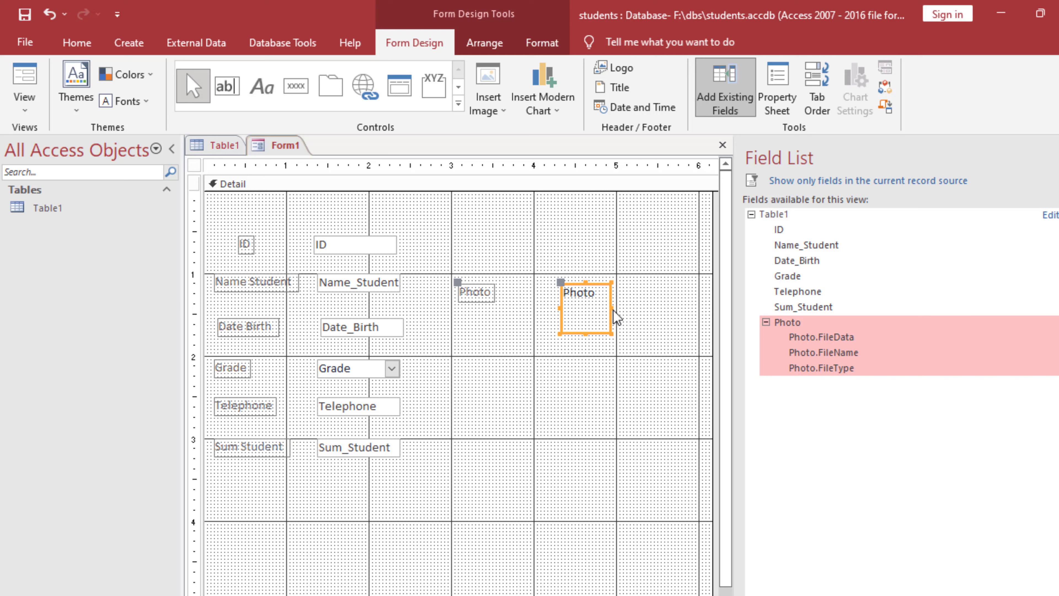
drag(611, 308, 607, 239)
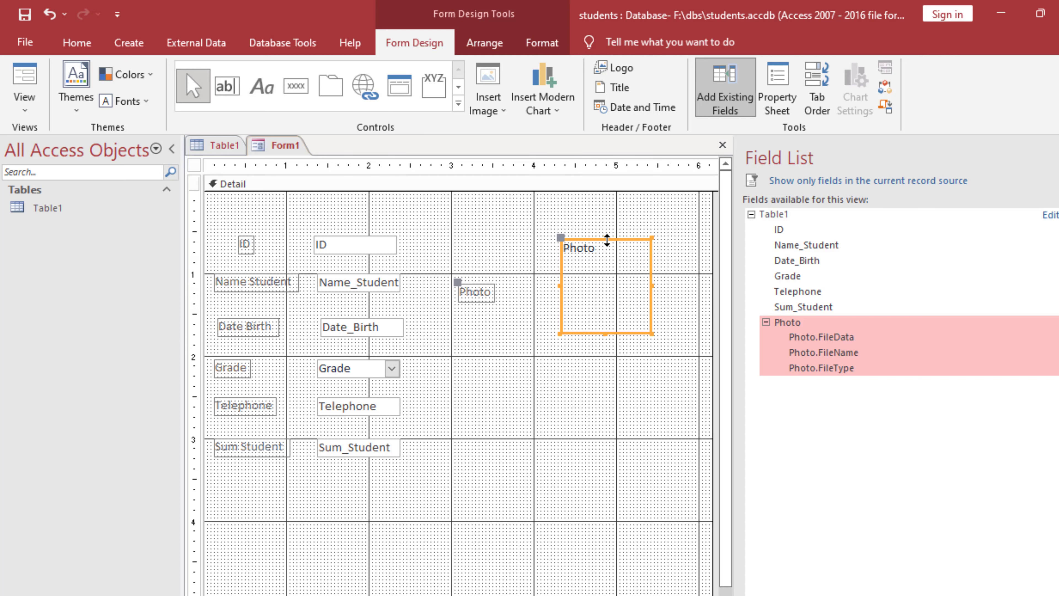
- Set the picture size mode of the Photo attachment control to Stretch in its properties
right_click(601, 292)
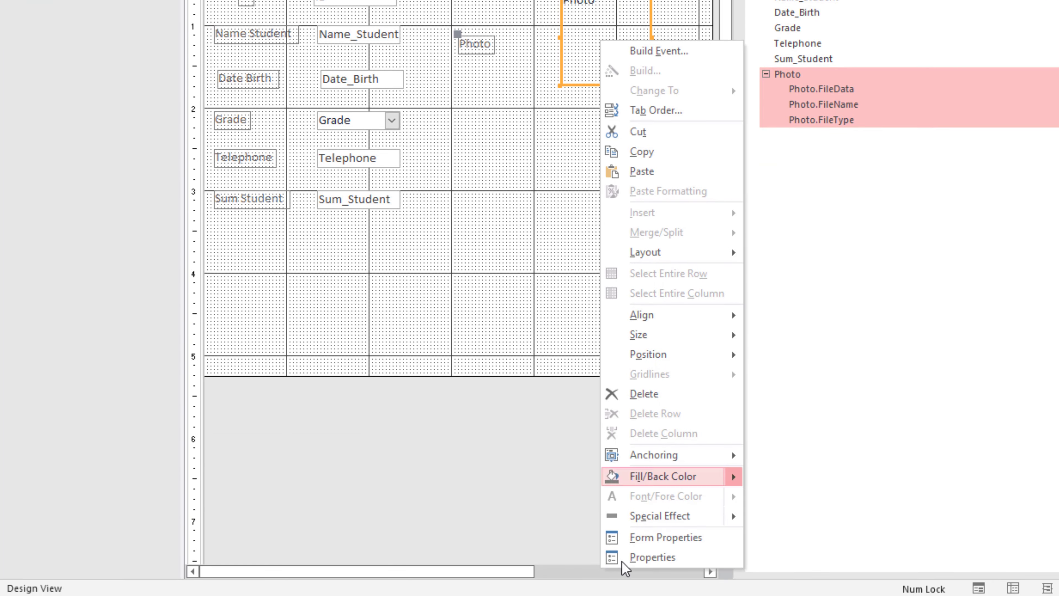
click(682, 559)
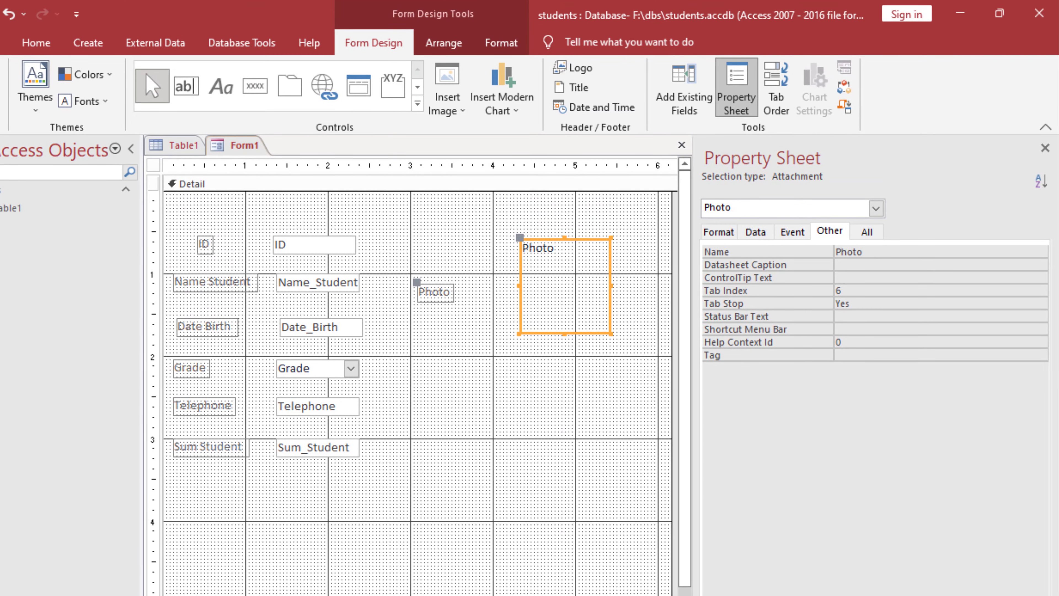
click(870, 233)
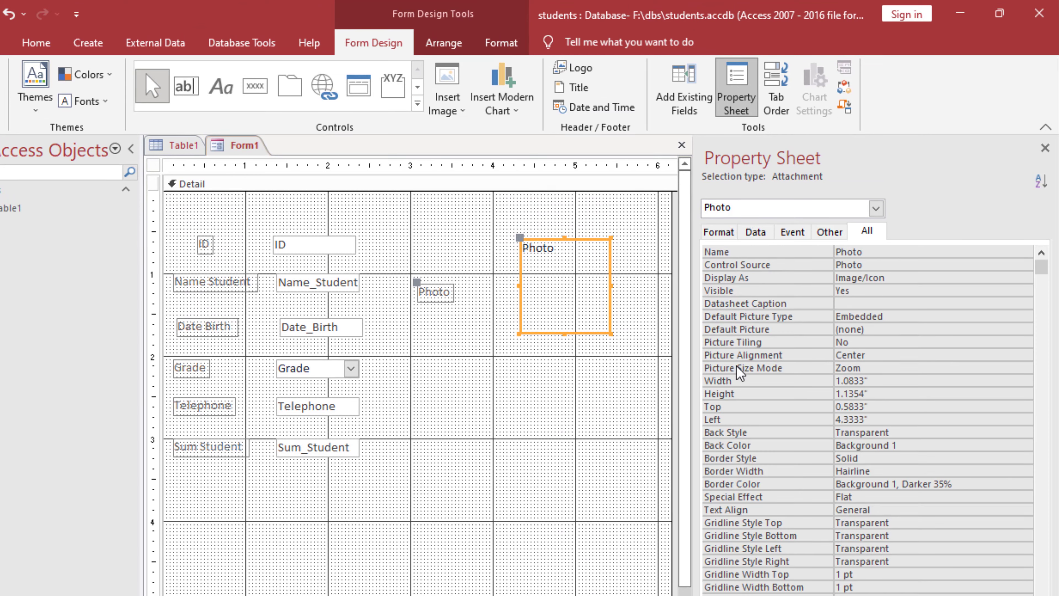
click(915, 368)
click(1026, 368)
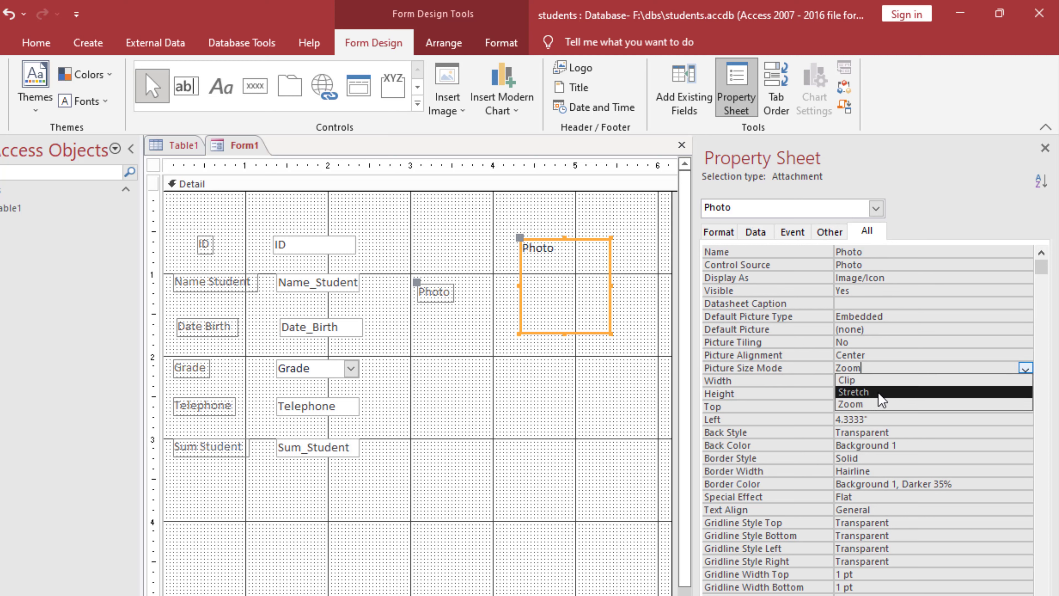
click(862, 393)
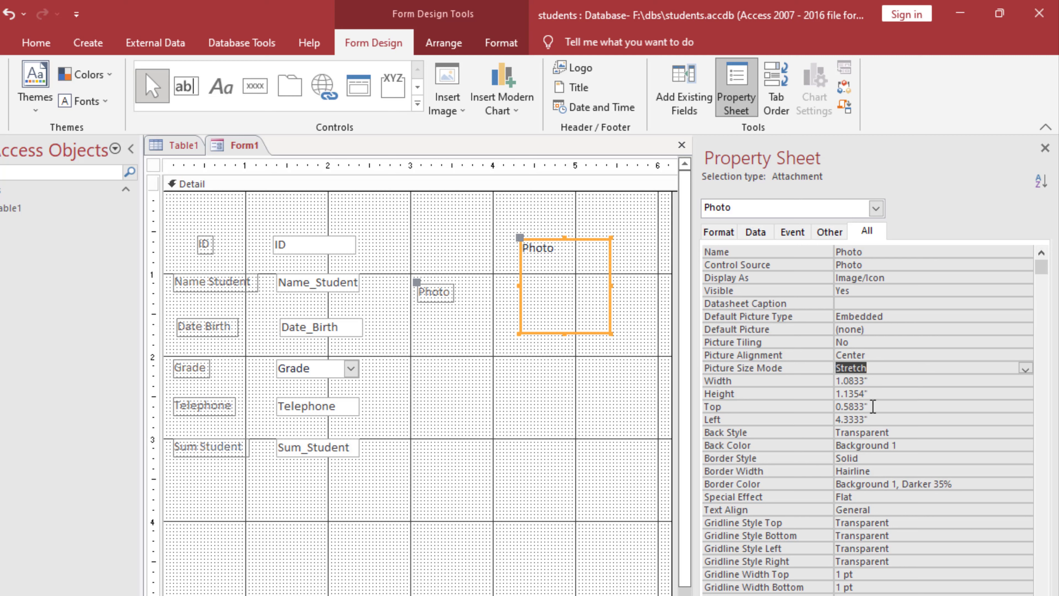
- Give the Photo box a Dashes border style with a border width of 2 pt
click(899, 459)
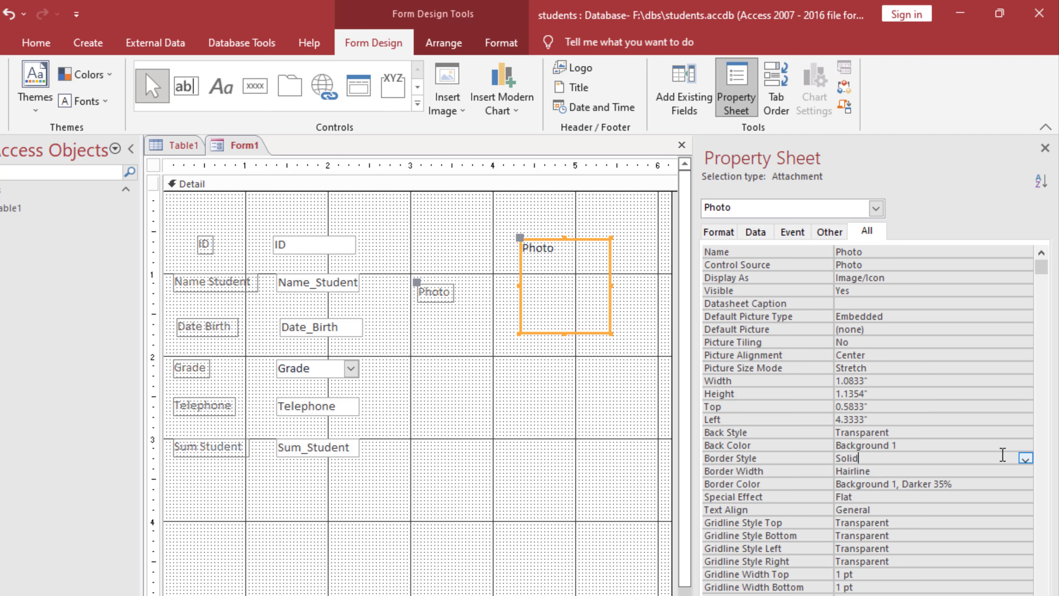
click(1026, 458)
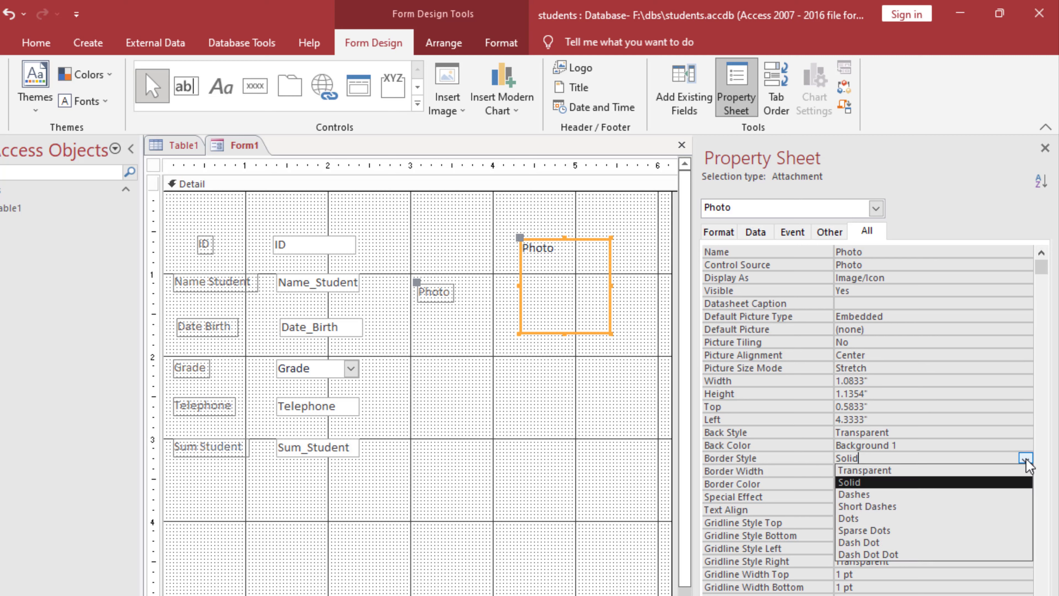
click(857, 493)
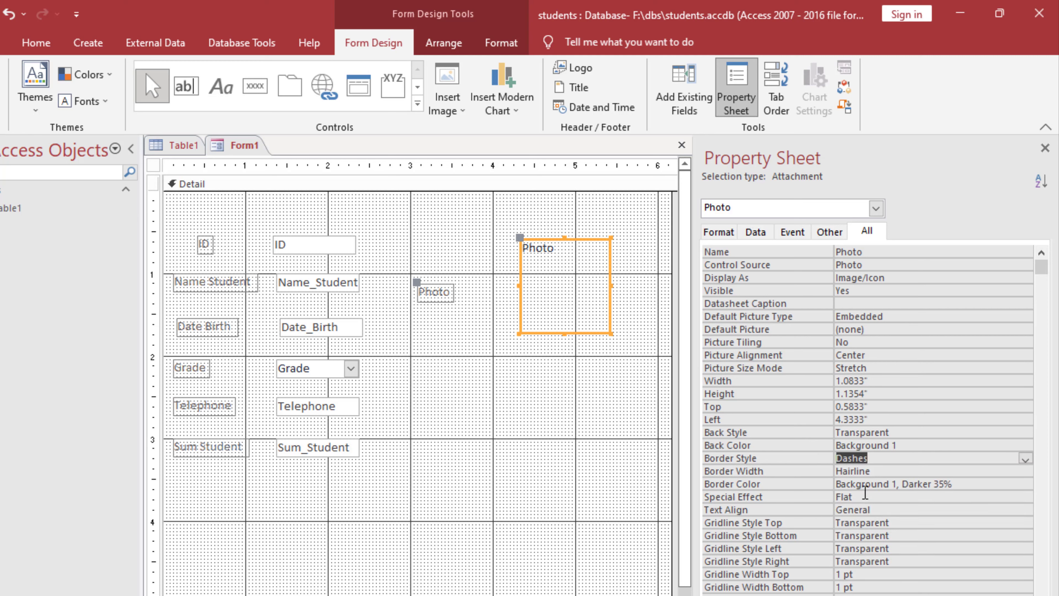
click(911, 471)
click(1027, 472)
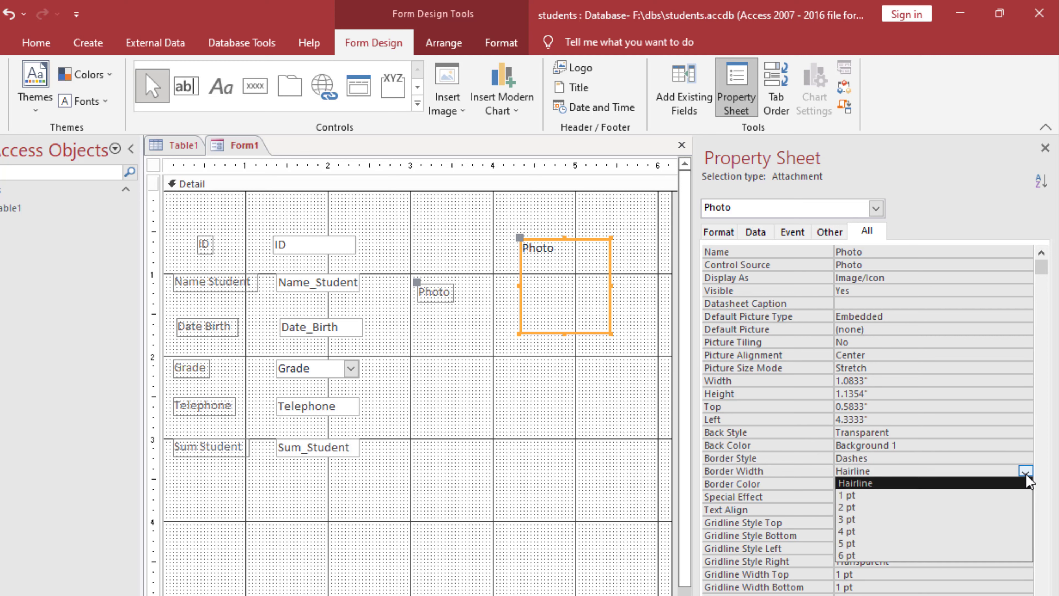
click(847, 502)
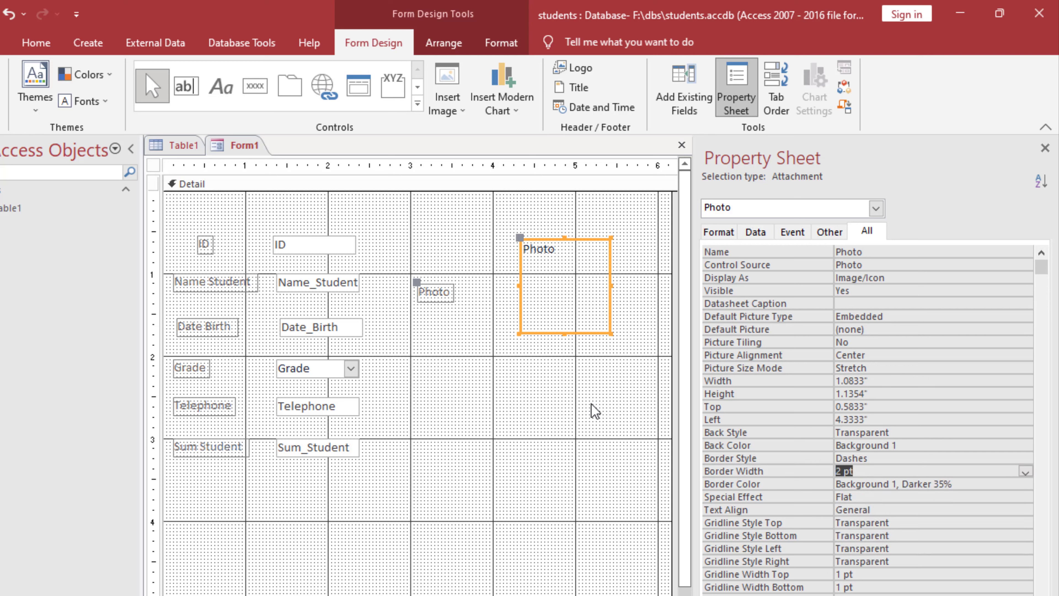
- Move the Photo label directly above the photo box, roughly centred, and deselect it
click(417, 284)
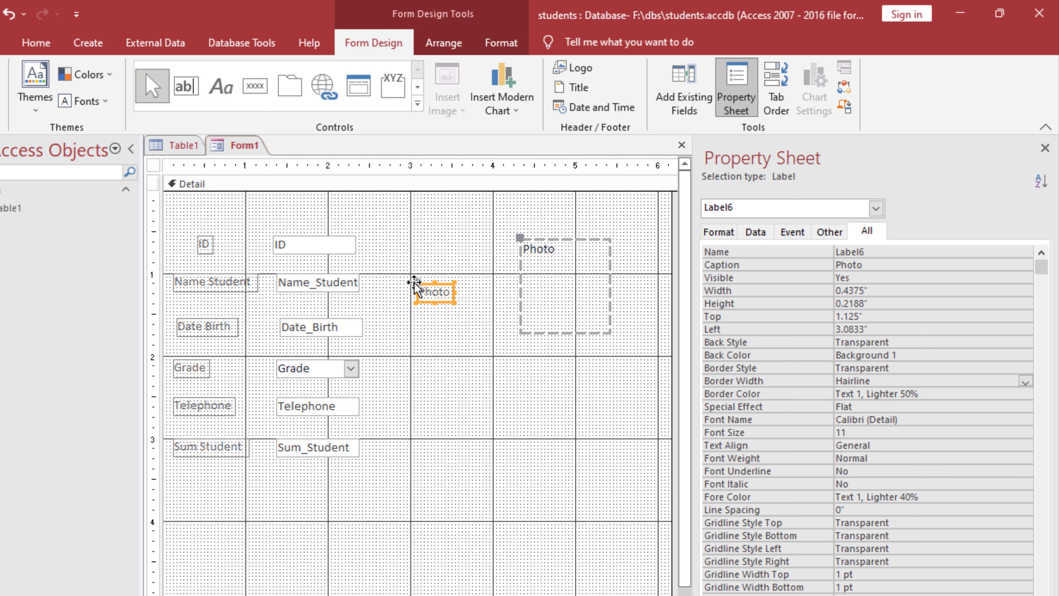
drag(416, 283, 549, 215)
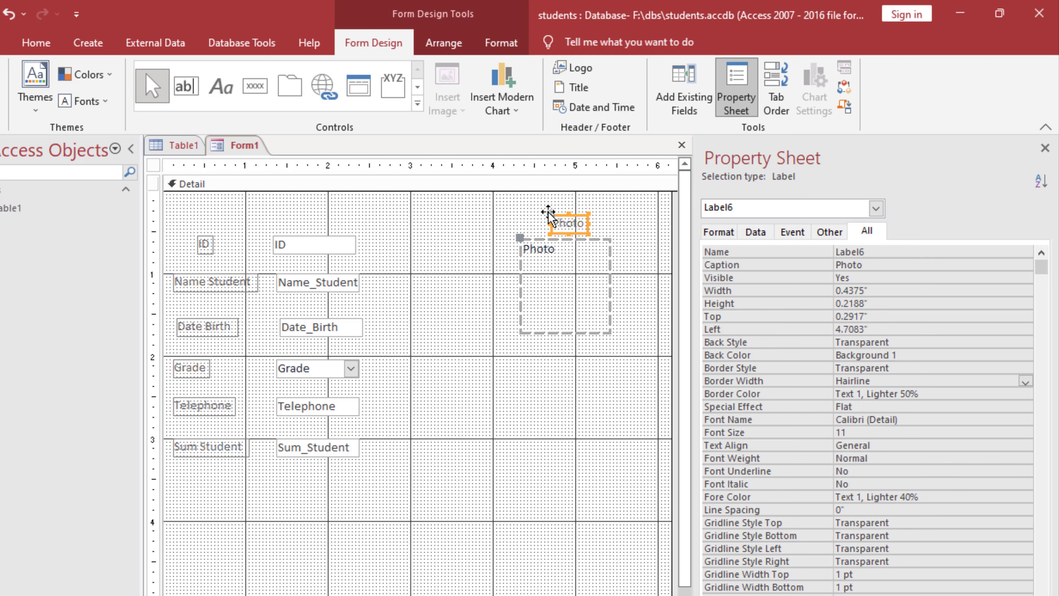
click(413, 295)
- Select the six labels from ID to Sum Student and set their font size to 13 and text alignment to Center
drag(208, 225, 202, 472)
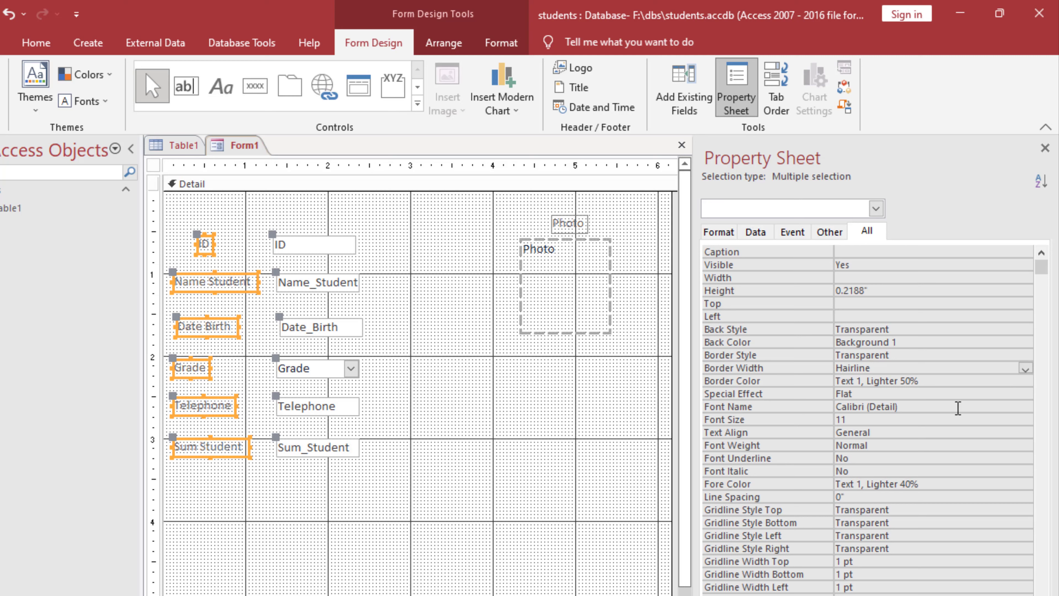
double_click(858, 419)
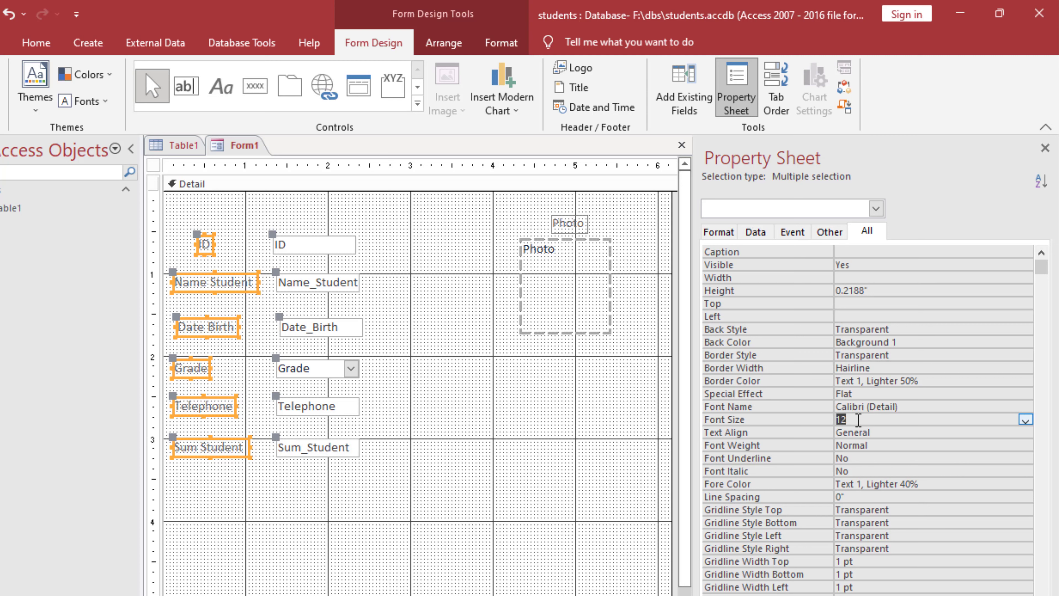
text(13)
click(890, 434)
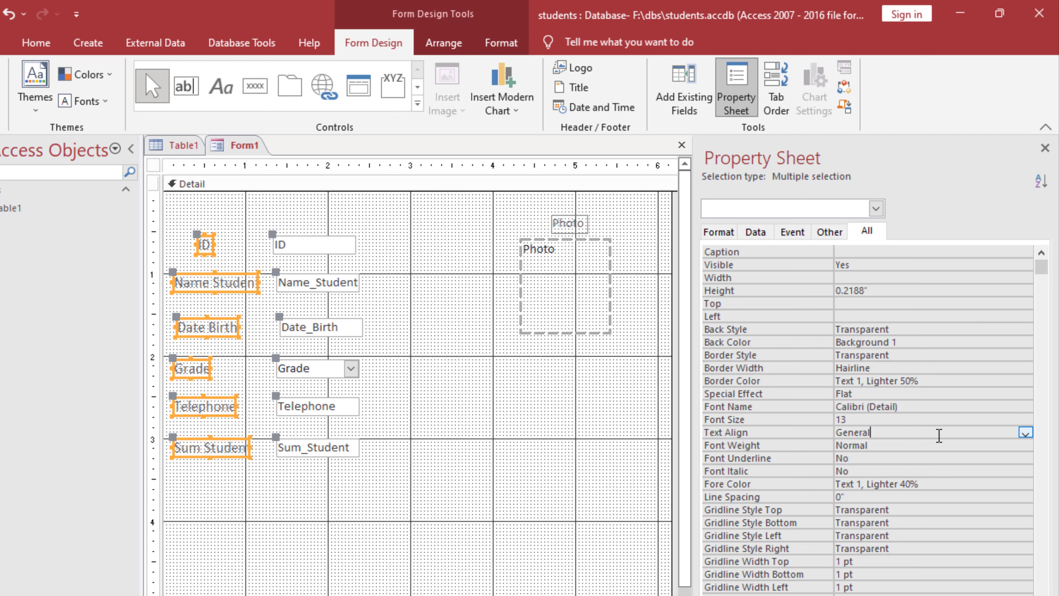
click(1026, 434)
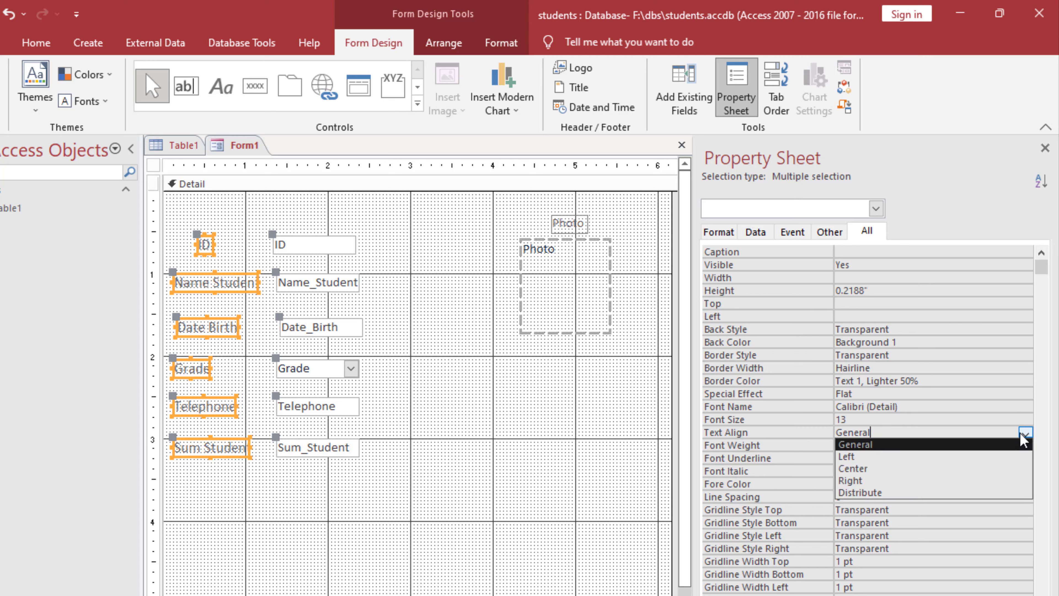
click(861, 468)
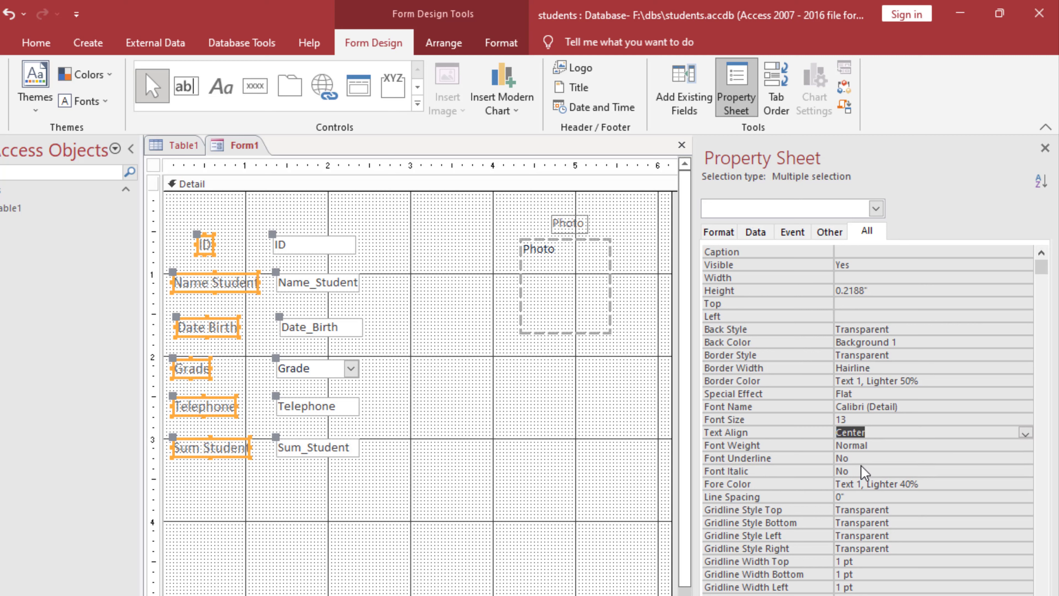
- Set the font weight of the six selected labels to Bold
click(880, 450)
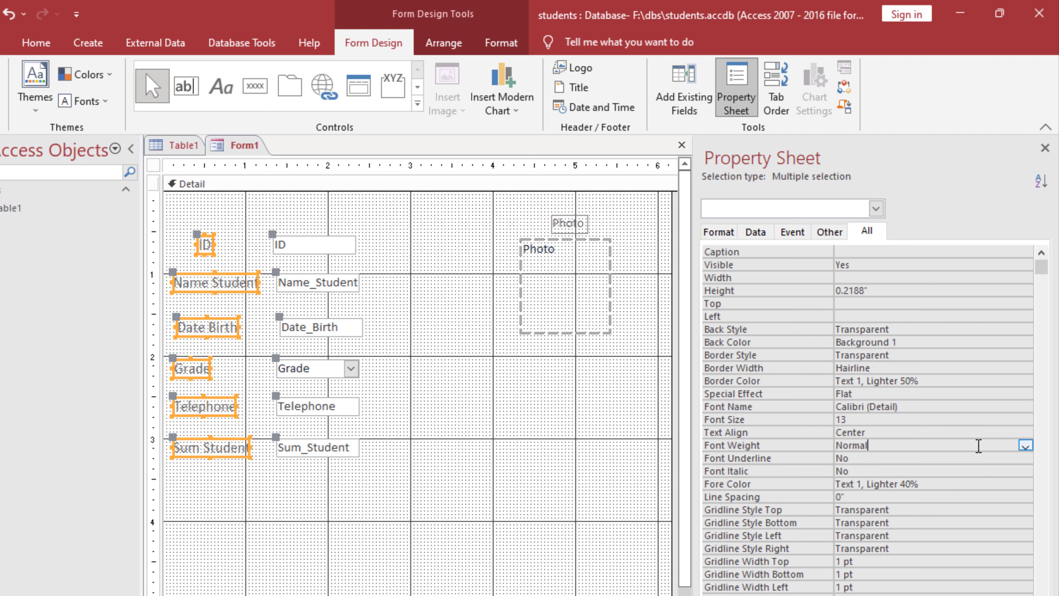
click(1027, 446)
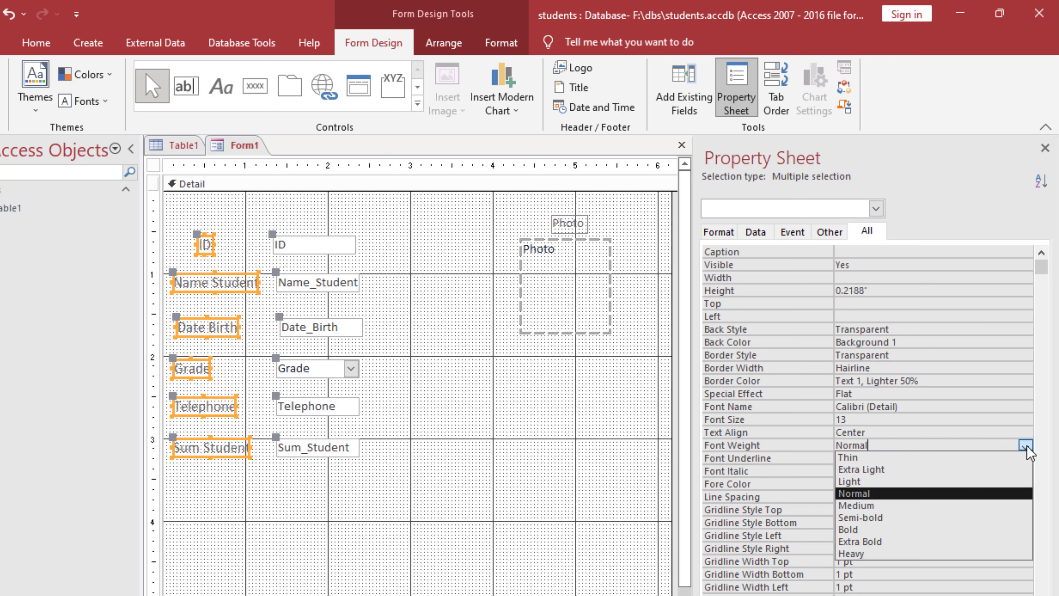
click(861, 528)
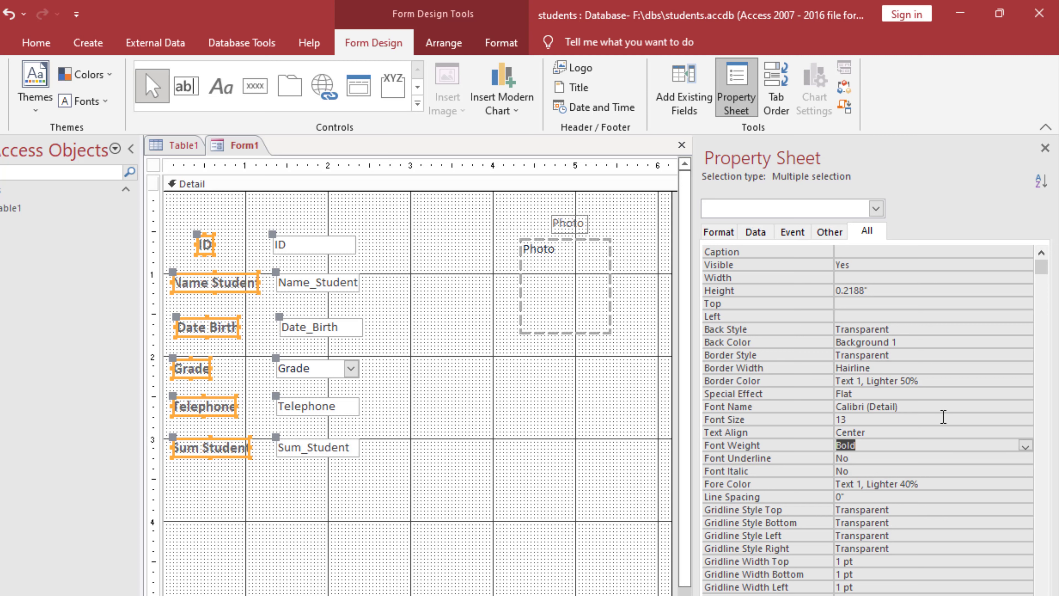
- Try widths of 3" and 2" on the six selected labels
click(886, 278)
key(Return)
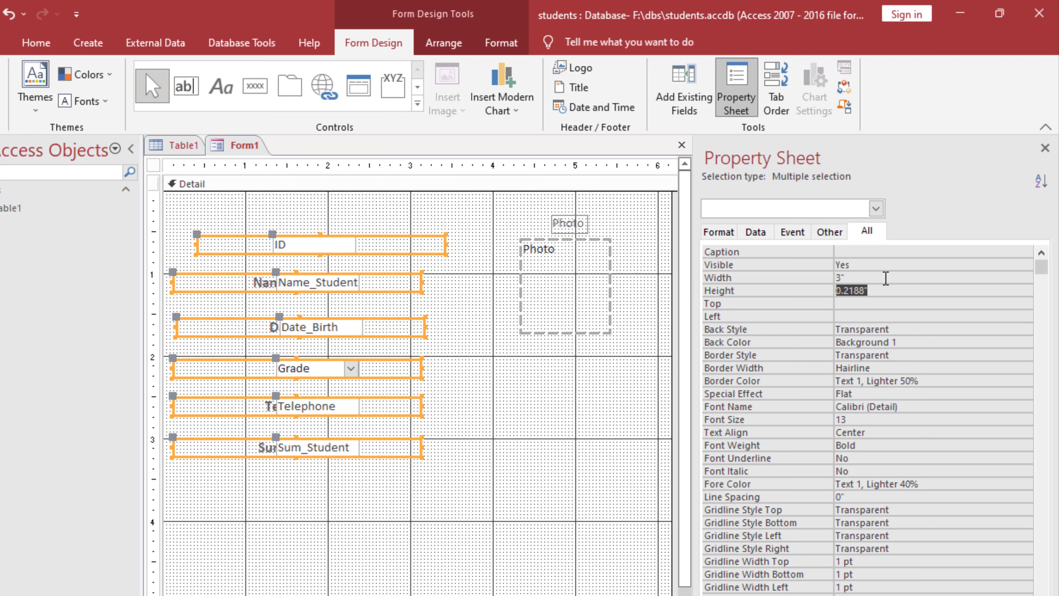
click(857, 278)
click(818, 275)
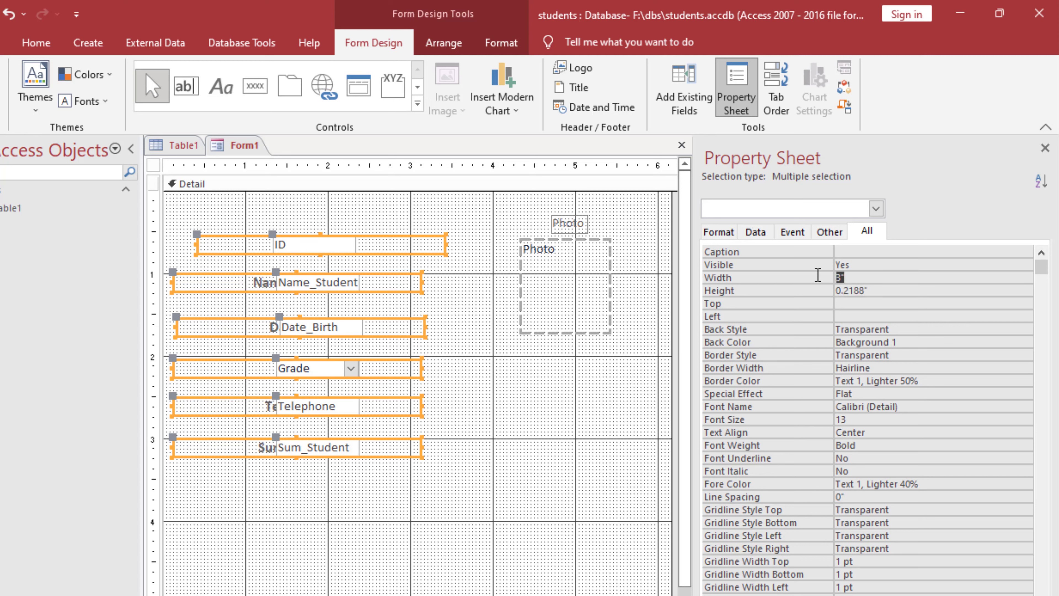
text(2)
key(Return)
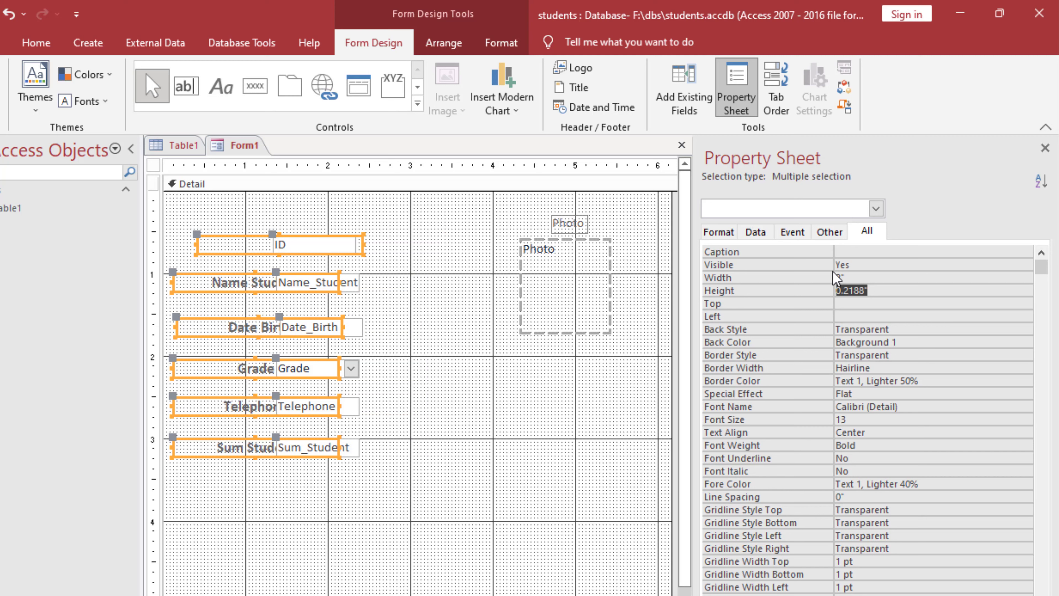
- Set the six selected labels to a width of 1.5" and a height of 0.3"
click(861, 276)
click(828, 274)
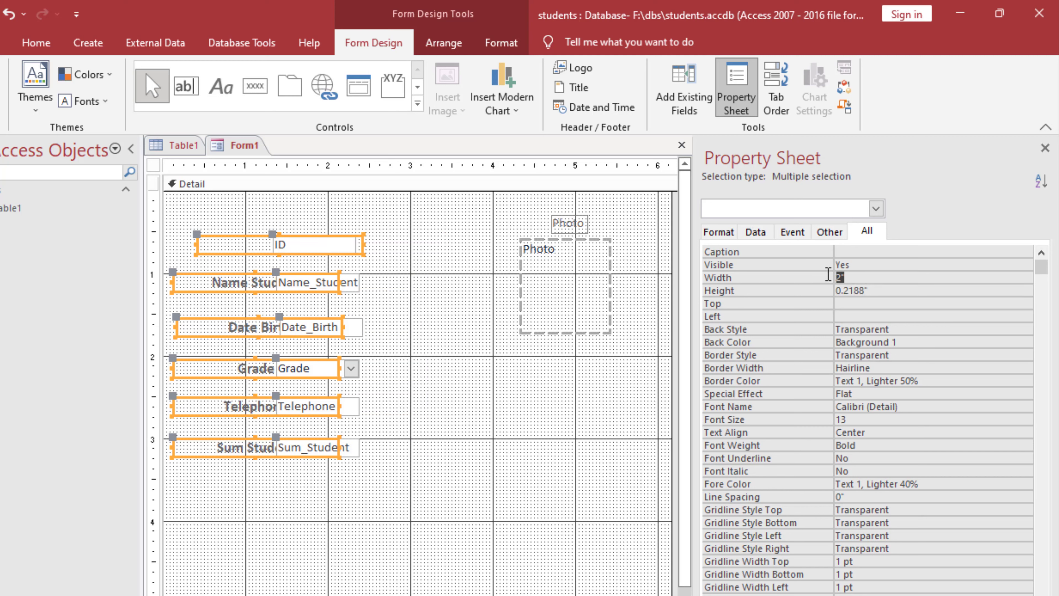
text(1.5)
key(Return)
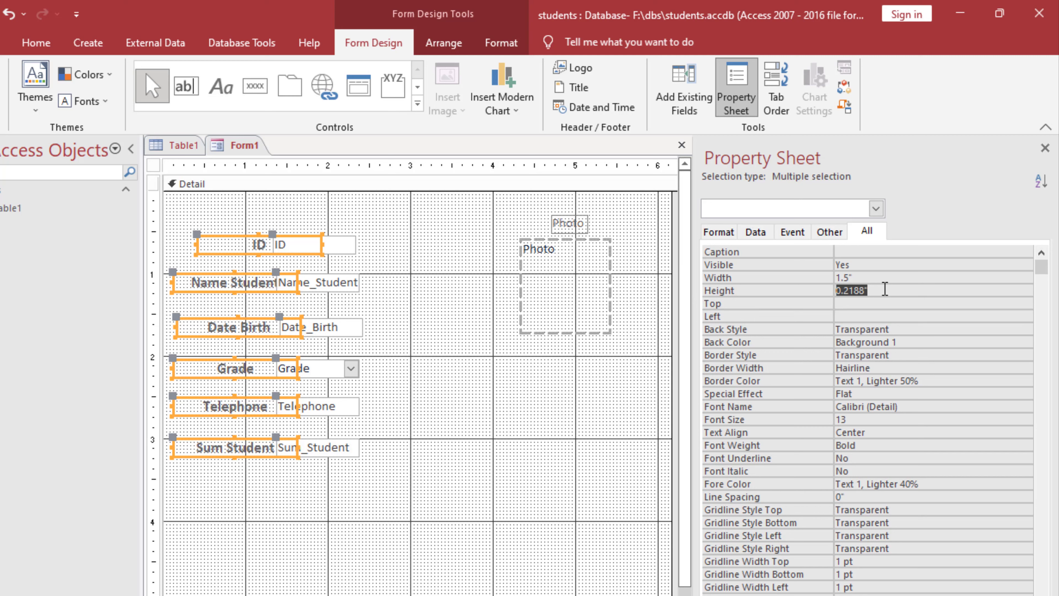
text(.3)
key(Return)
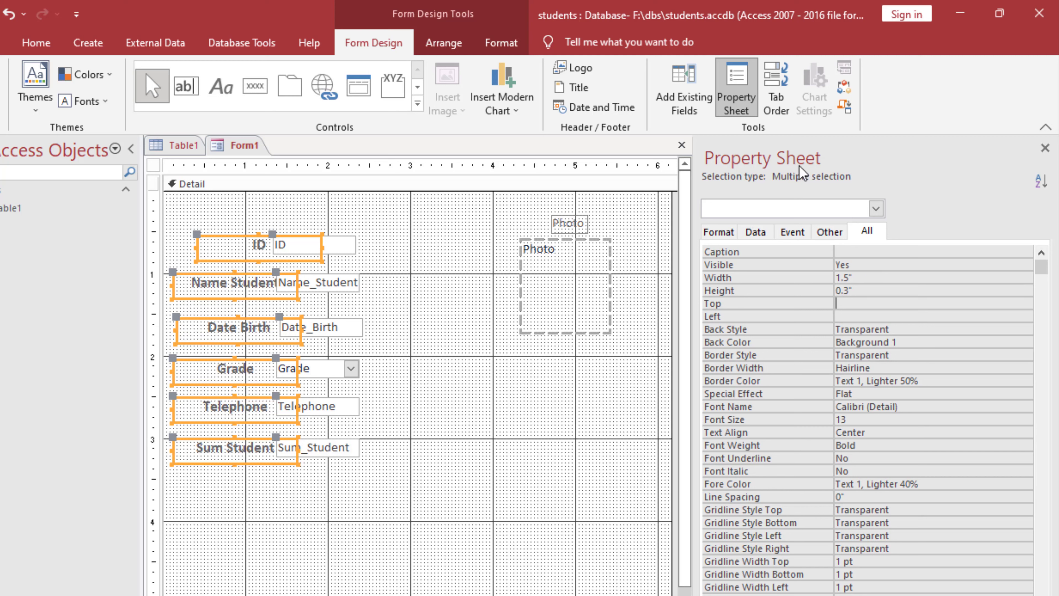
- Align the six selected labels along their left edges
click(447, 41)
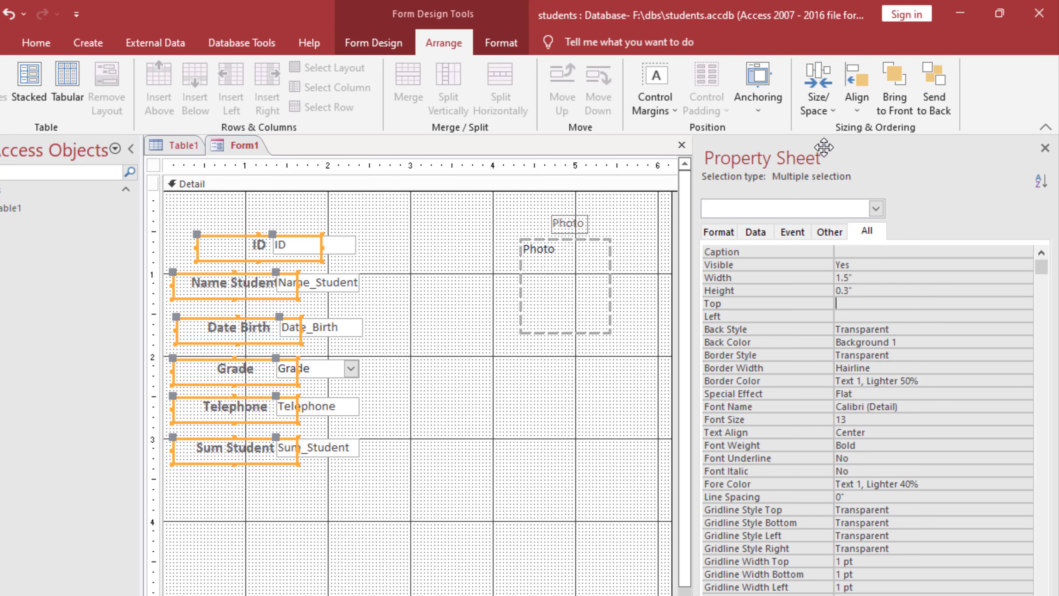
click(858, 110)
click(875, 147)
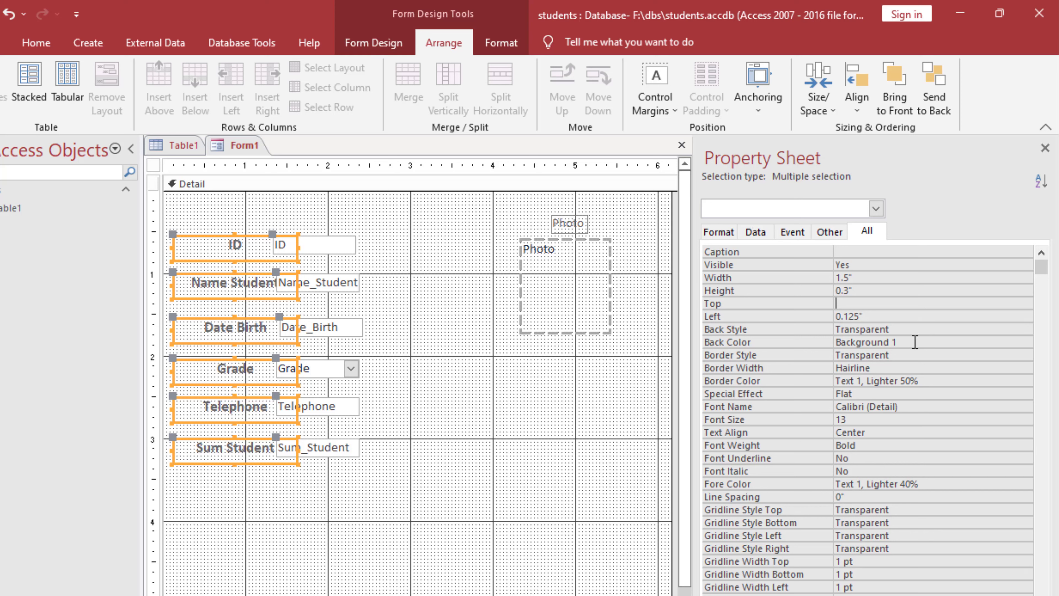
- Give the six labels the blue Accent 5 back color and the white Background 1 fore color
click(948, 344)
click(1026, 342)
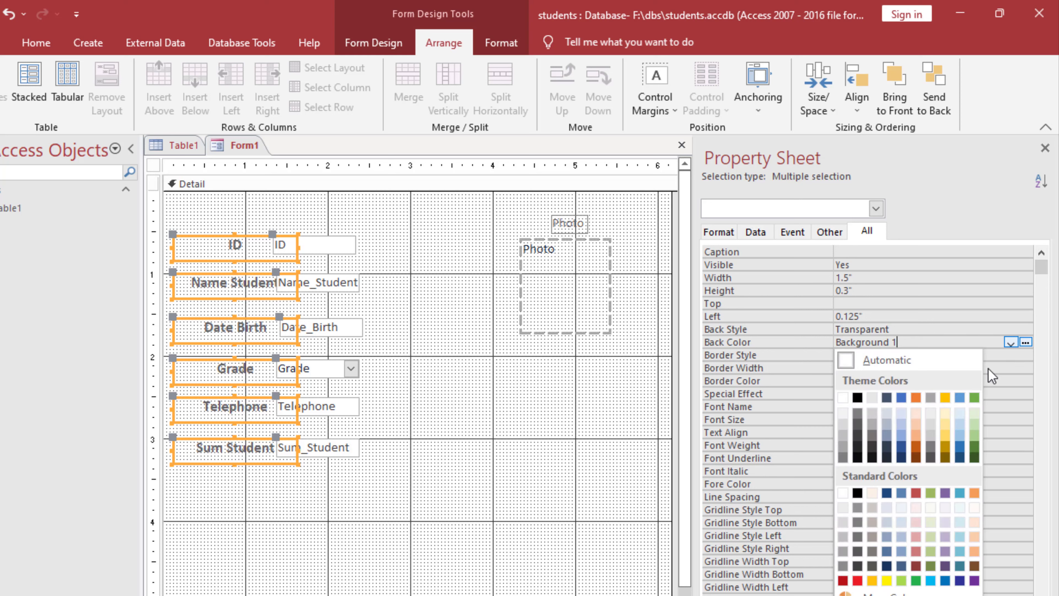
click(960, 397)
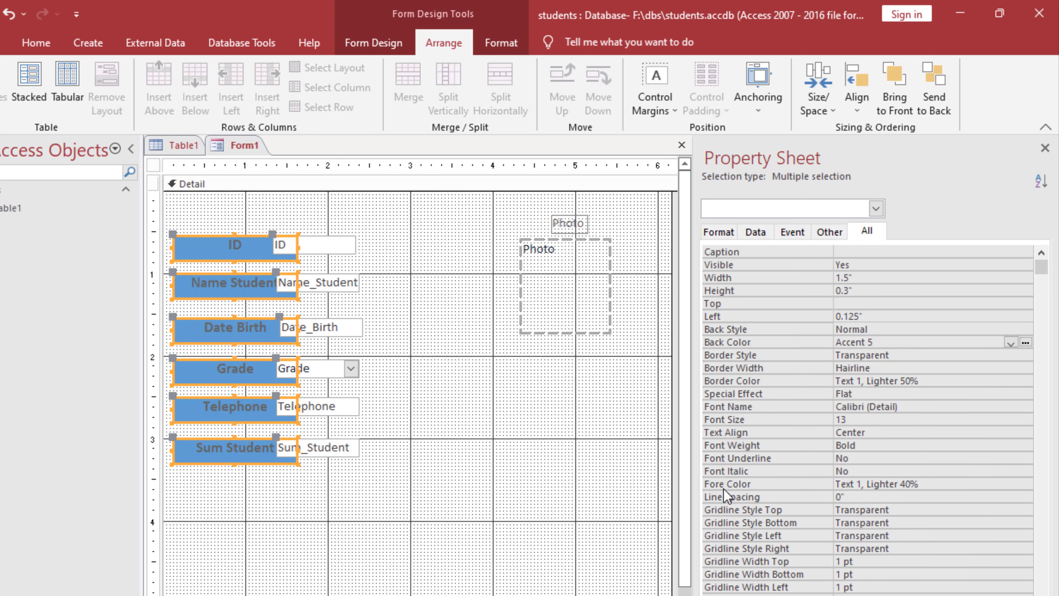
click(955, 485)
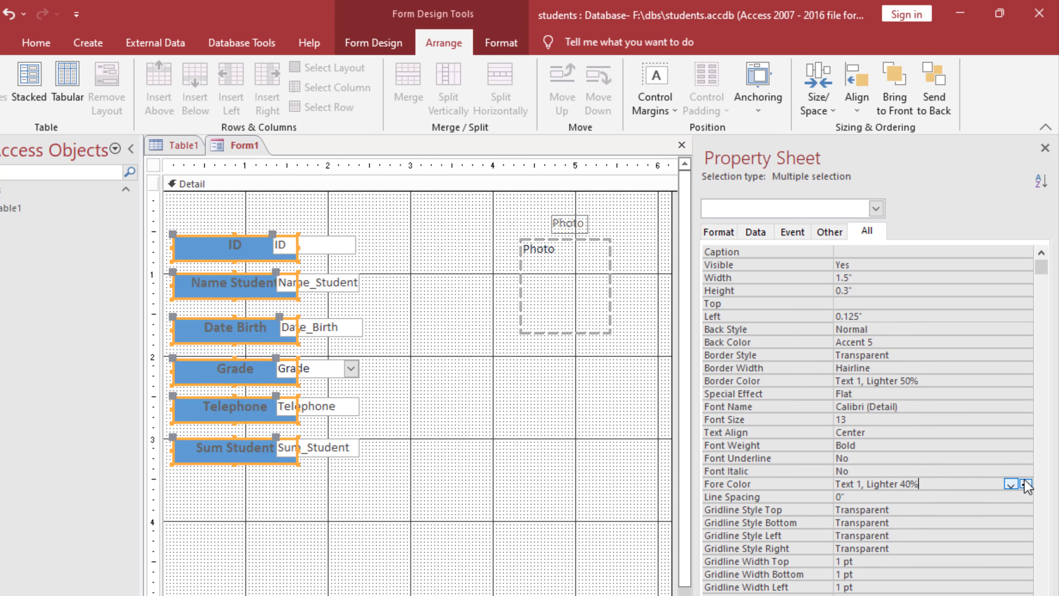
click(1027, 484)
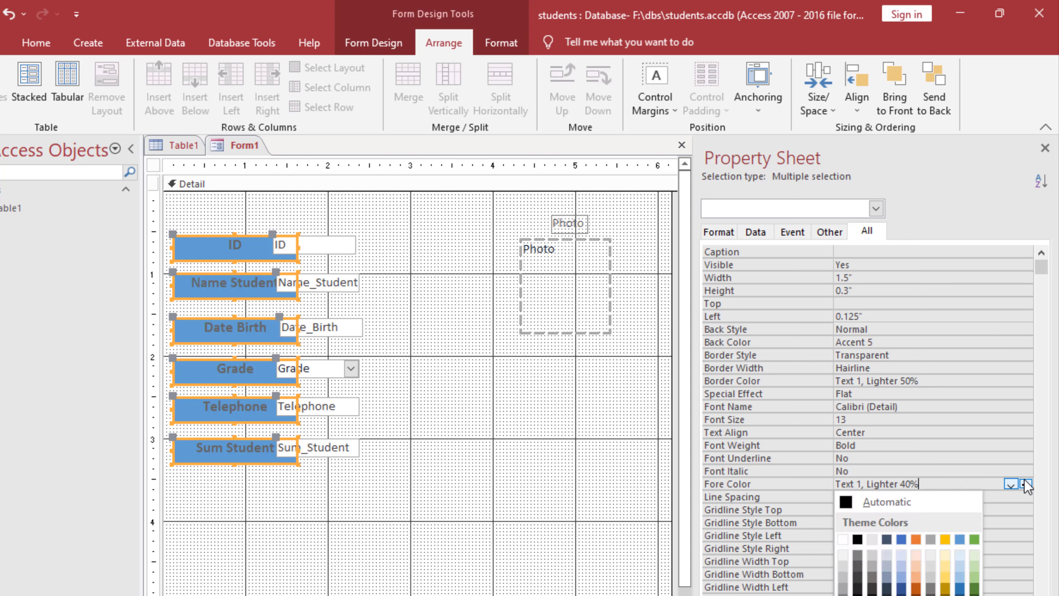
click(843, 539)
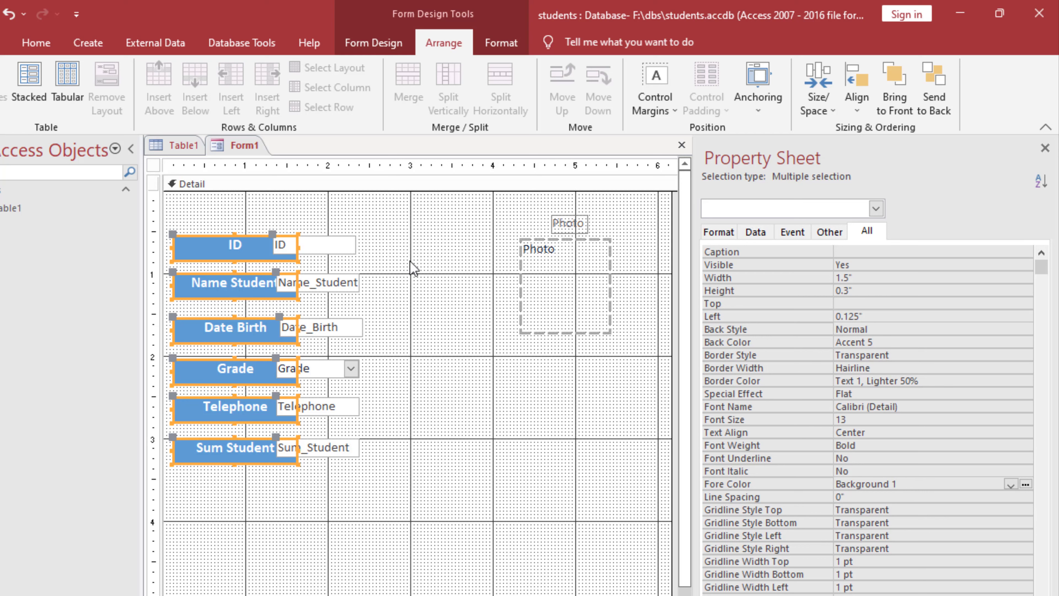
- Select the six field boxes from ID to Sum_Student and nudge them slightly right with their labels, undoing the excess movement
click(336, 227)
drag(338, 258, 326, 486)
key(Right)
key(Right)
key(Right)
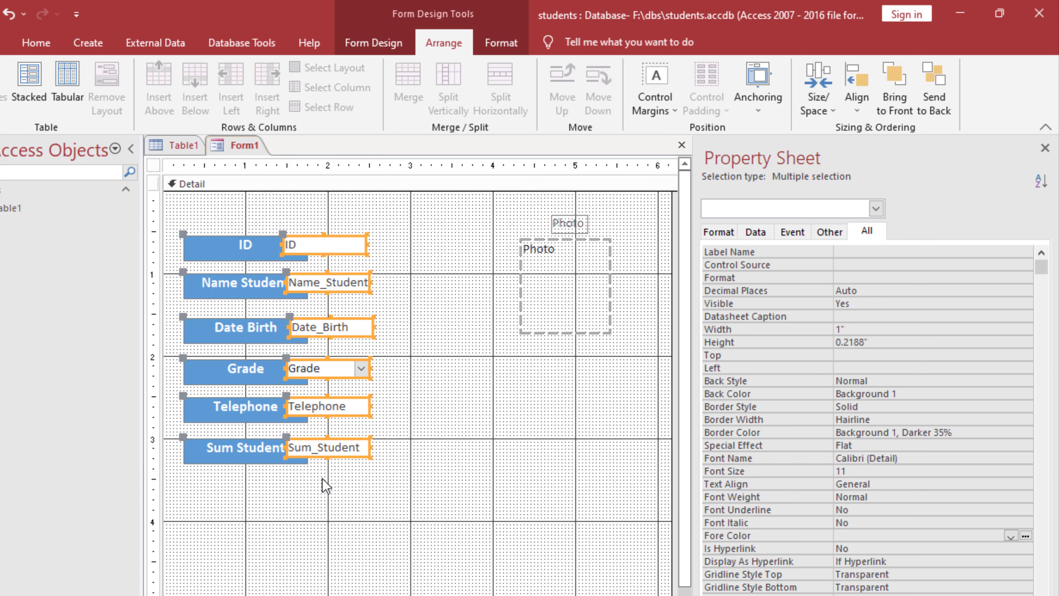
key(ctrl+z)
key(ctrl+z)
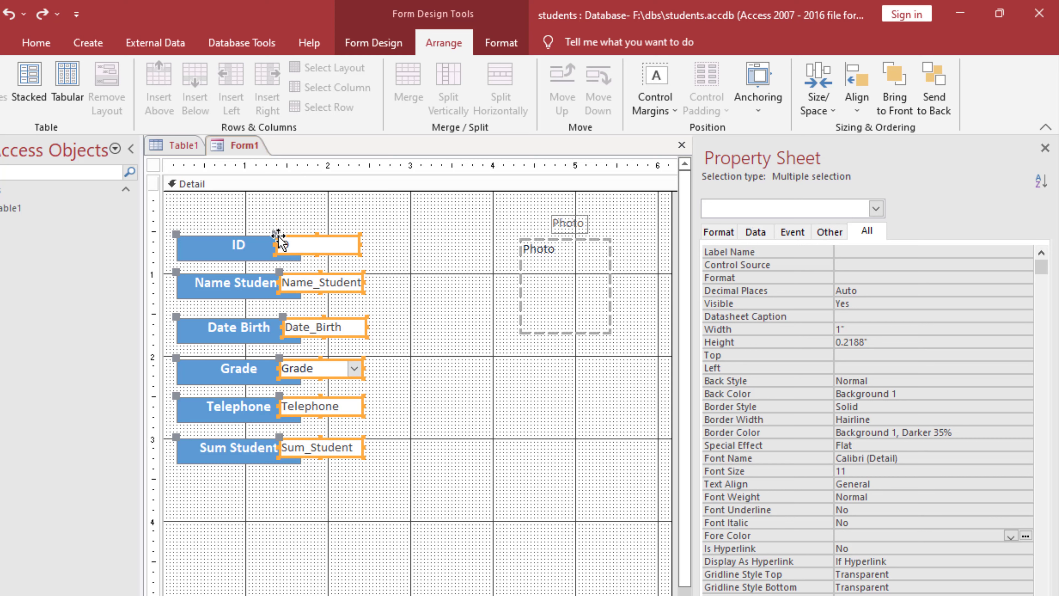
- Move the ID, Name_Student and Date_Birth boxes individually to the right, clear of their labels
drag(274, 242, 314, 244)
drag(315, 245, 315, 246)
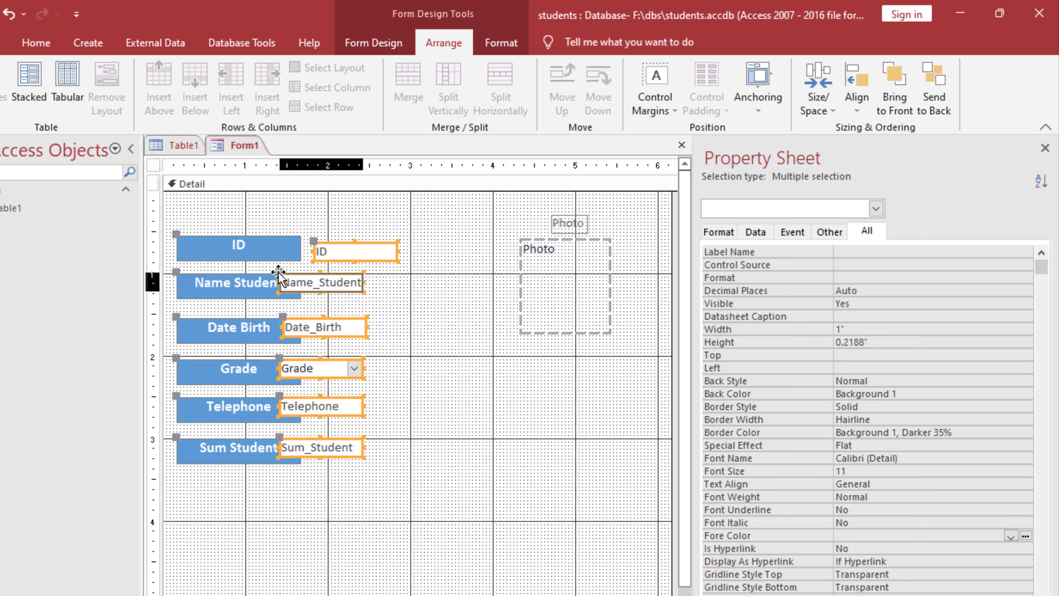
drag(280, 278, 316, 280)
drag(290, 323, 321, 313)
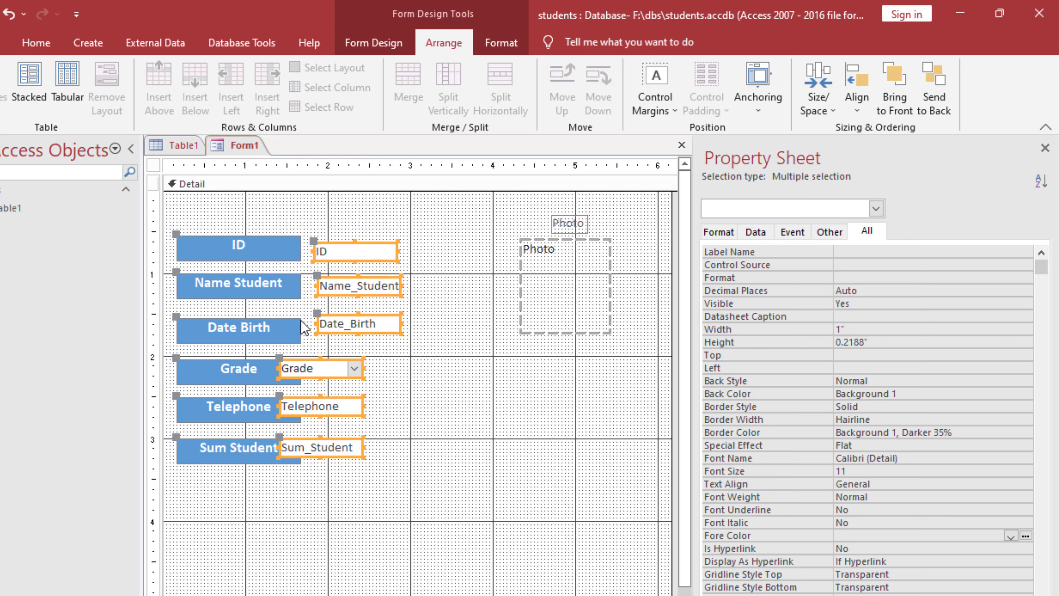
key(Right)
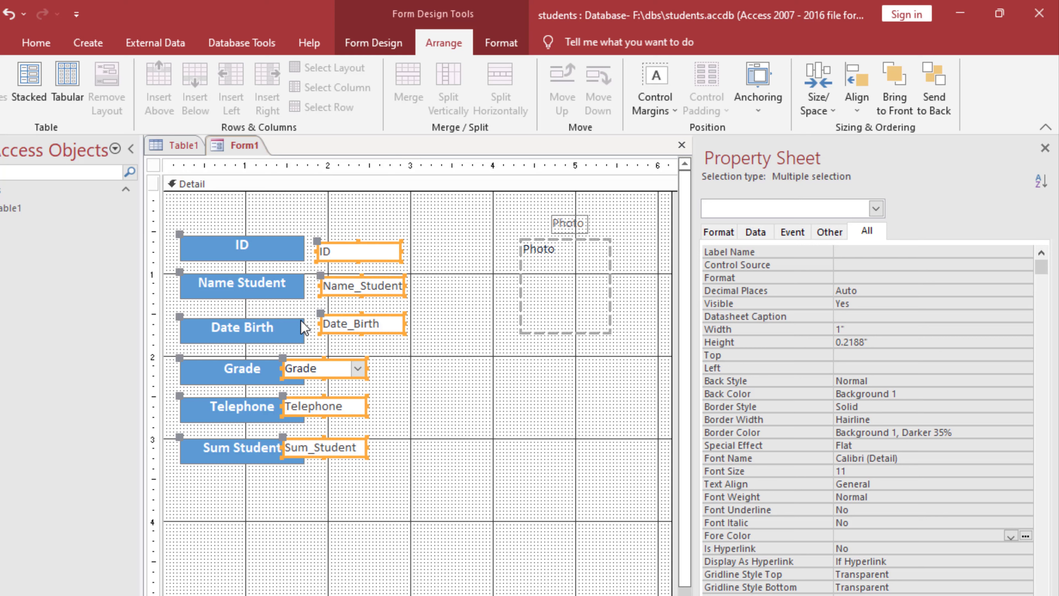
key(Left)
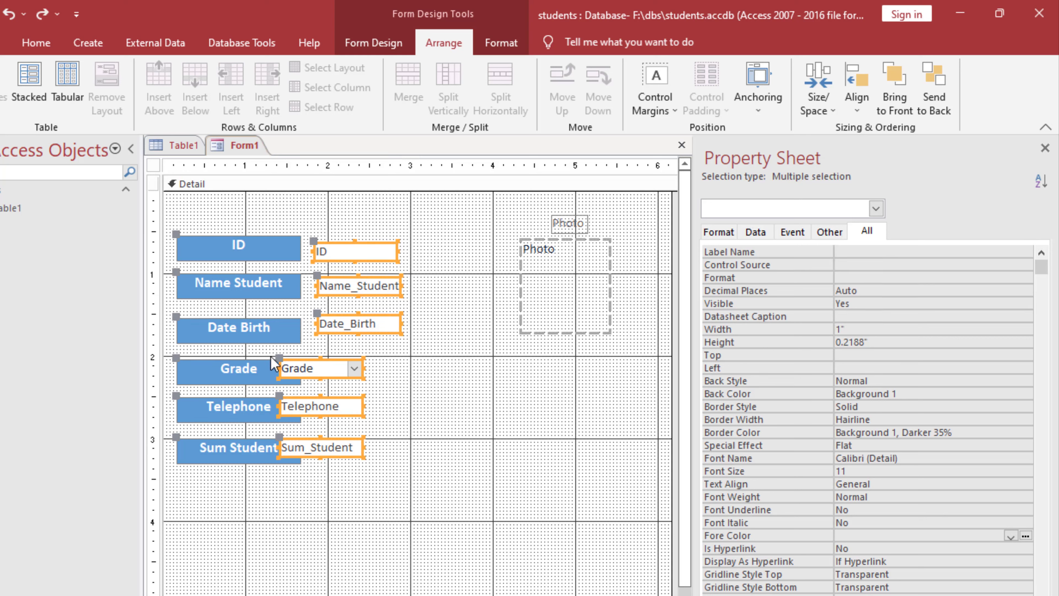
- Move the Grade, Telephone and Sum_Student boxes right, clear of their labels, and shift Sum_Student slightly back left in line with the others
drag(281, 367, 327, 368)
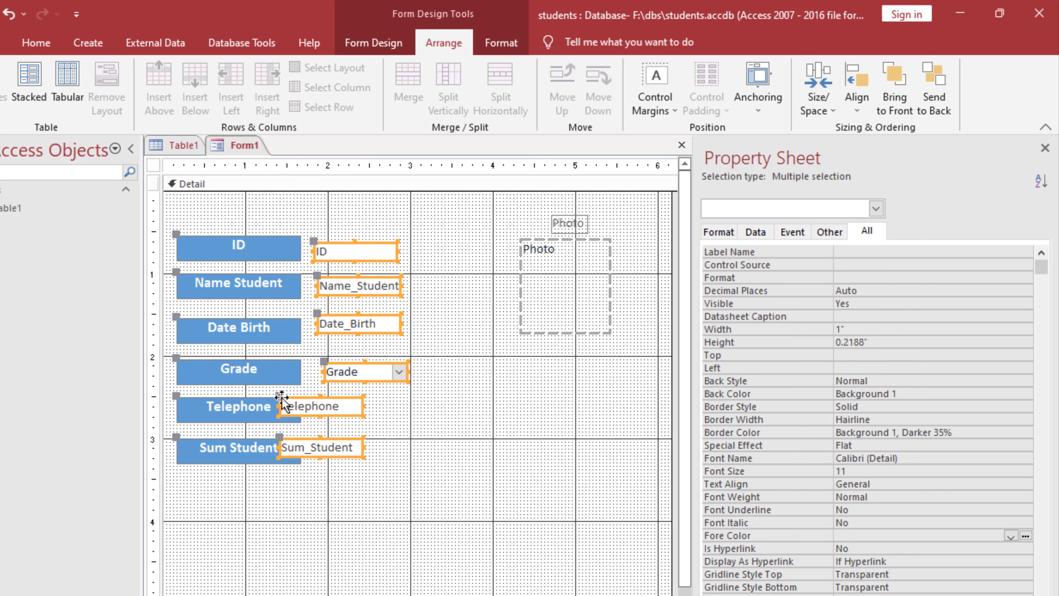
drag(284, 405, 325, 401)
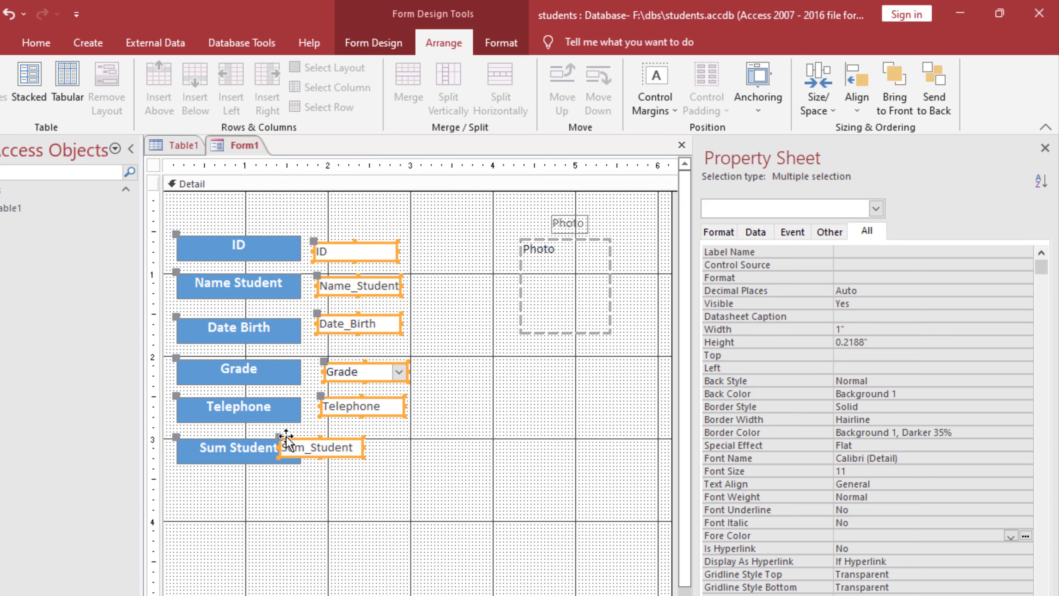
drag(286, 448, 330, 441)
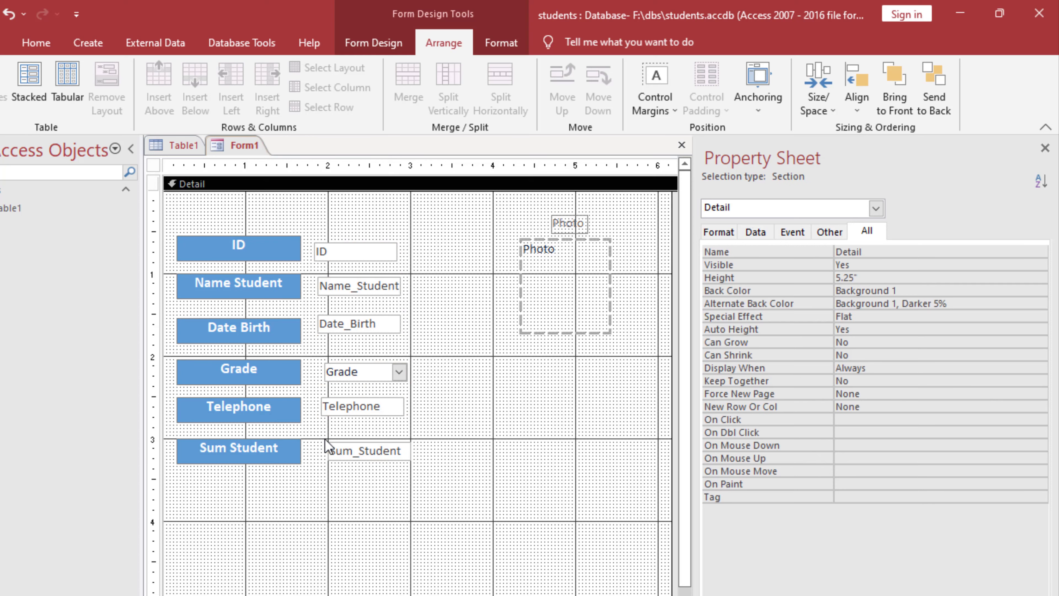
click(323, 443)
click(327, 446)
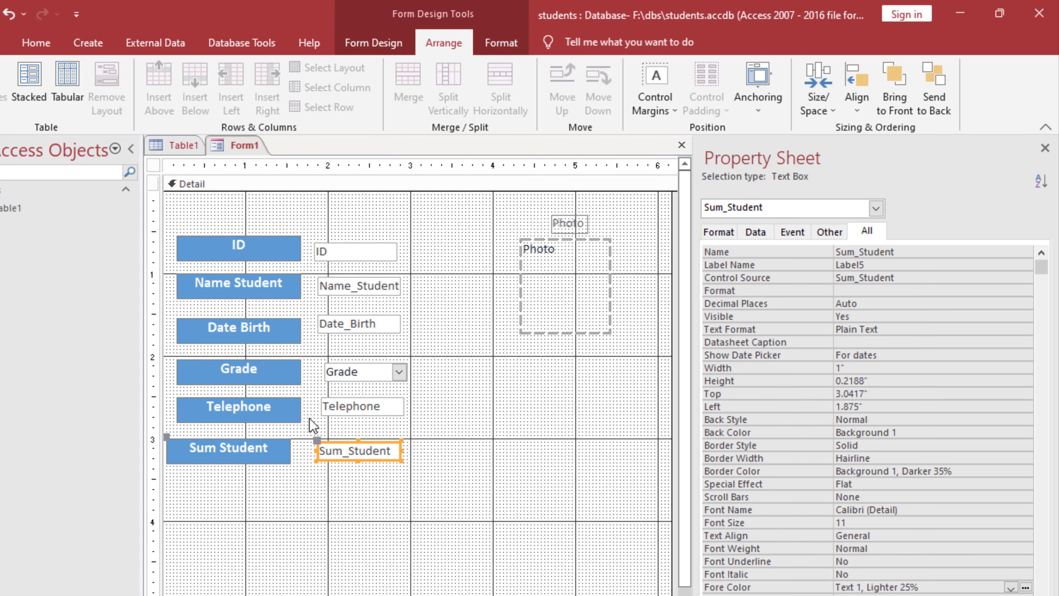
- Select the six field boxes from ID to Sum_Student and set their font size to 13
drag(337, 237, 349, 471)
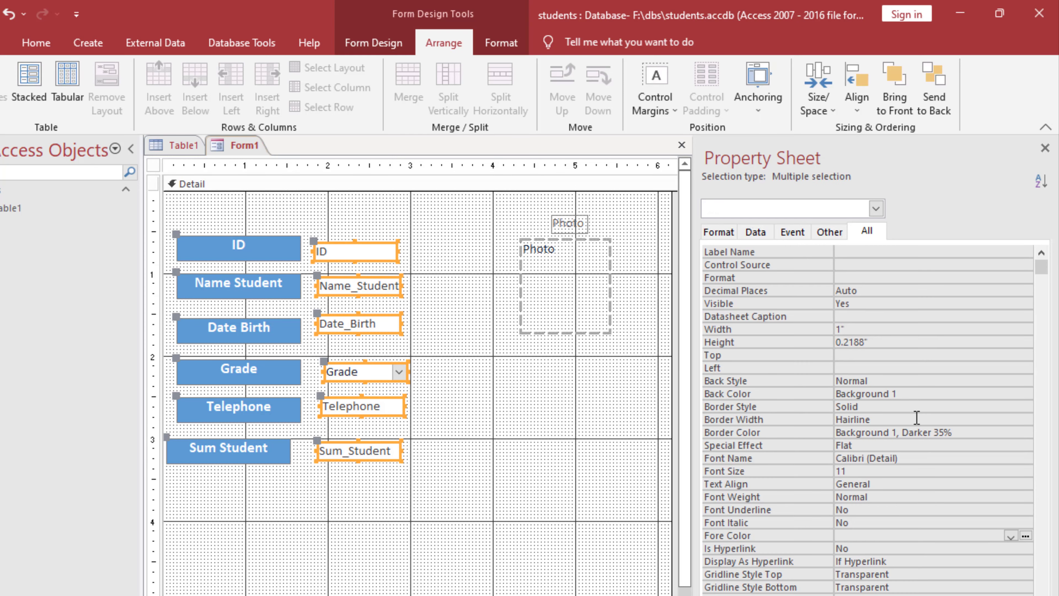
double_click(851, 474)
text(10)
key(Return)
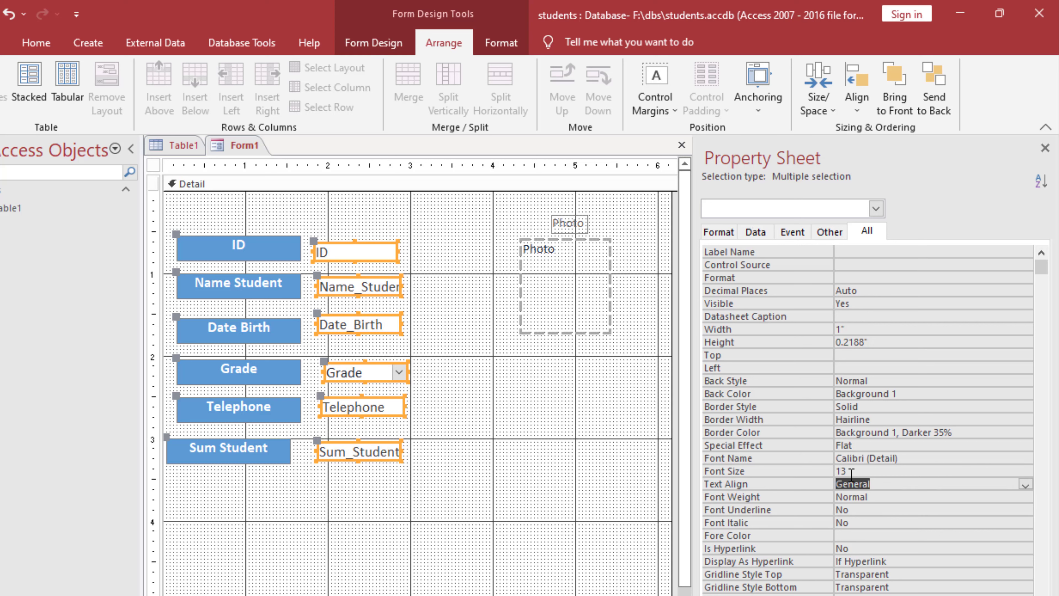
- Set the six field boxes to a width of 1.5" and a height of 0.3", and align their left edges
click(860, 330)
key(BackSpace)
text(.)
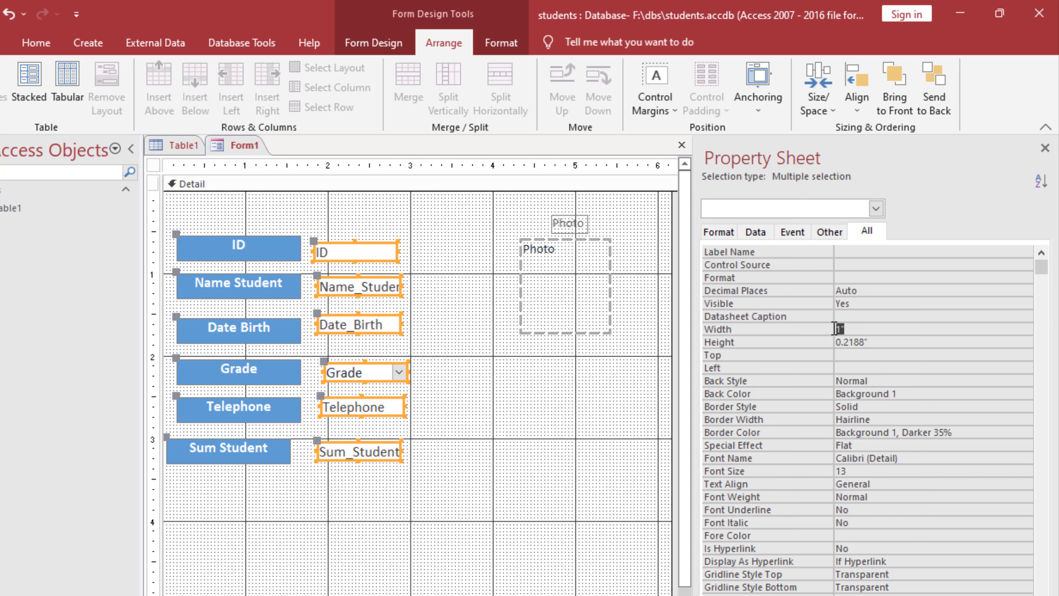
text(5)
key(Return)
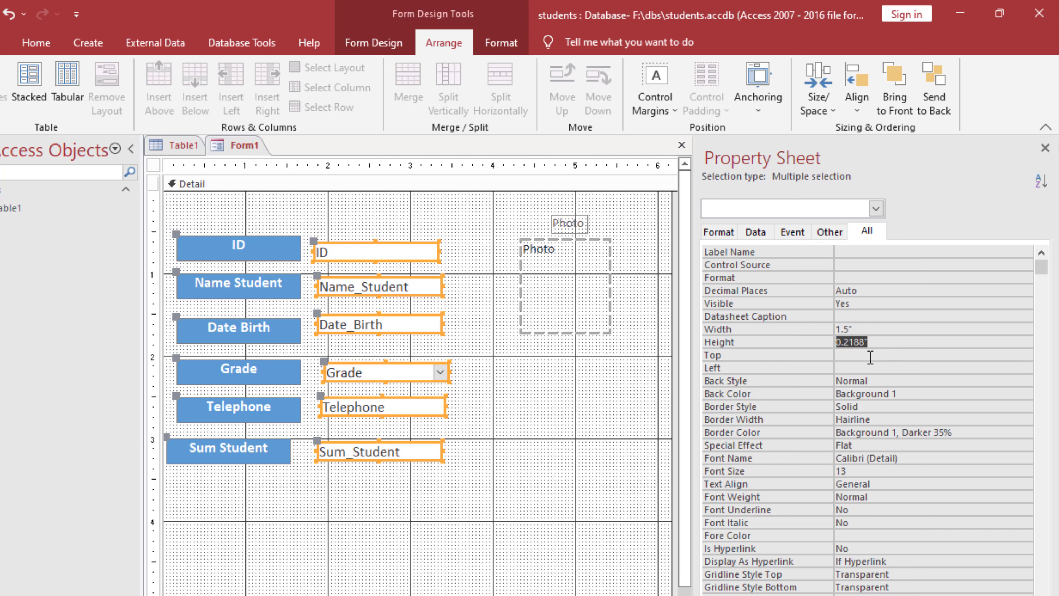
text(.3)
key(Return)
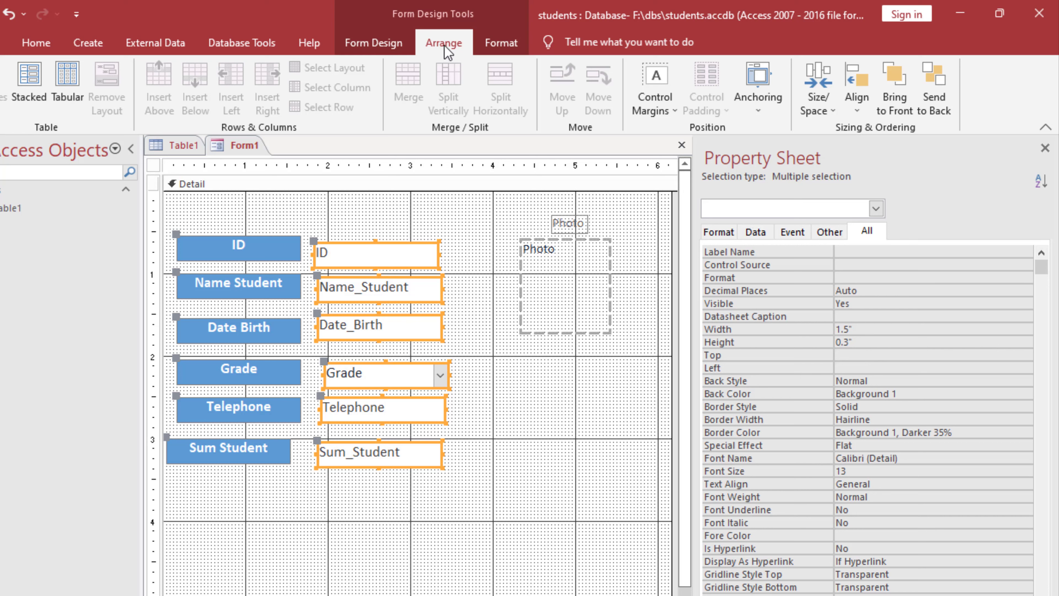
click(857, 100)
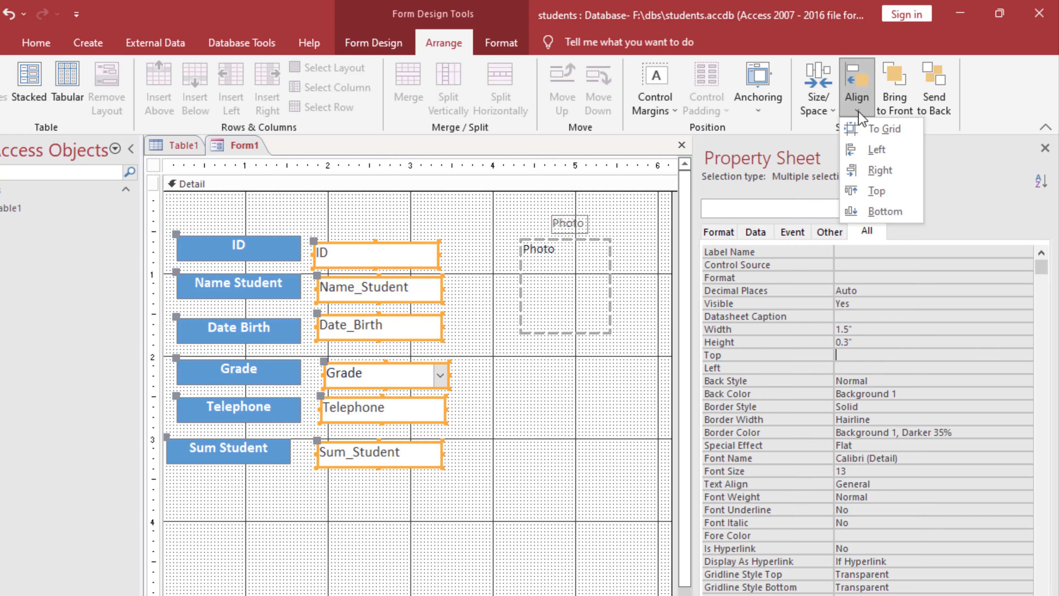
click(874, 152)
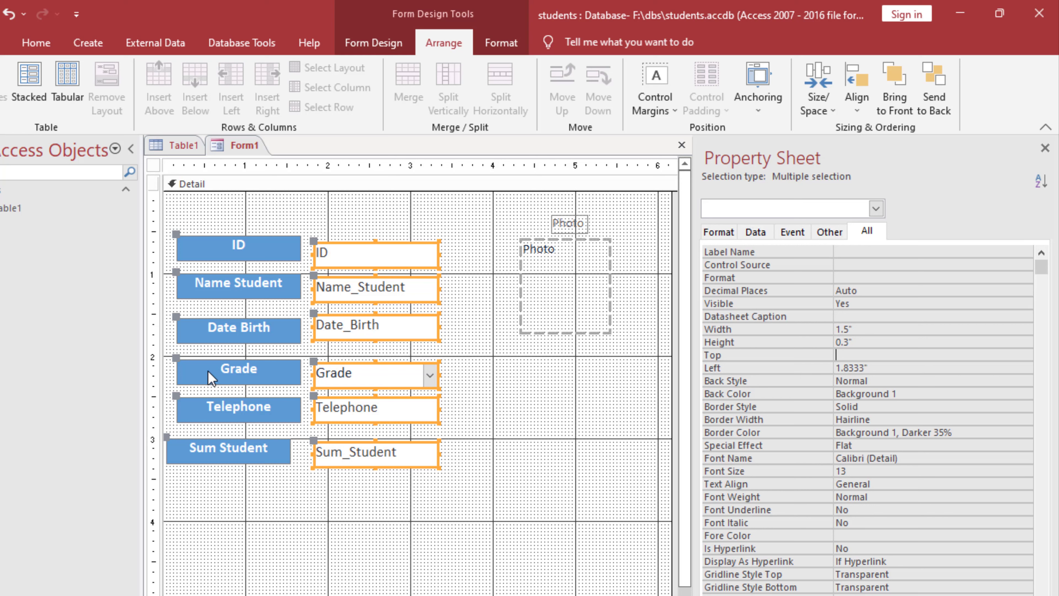
- Align the left edges of the six blue labels from ID to Sum Student
drag(208, 227, 246, 518)
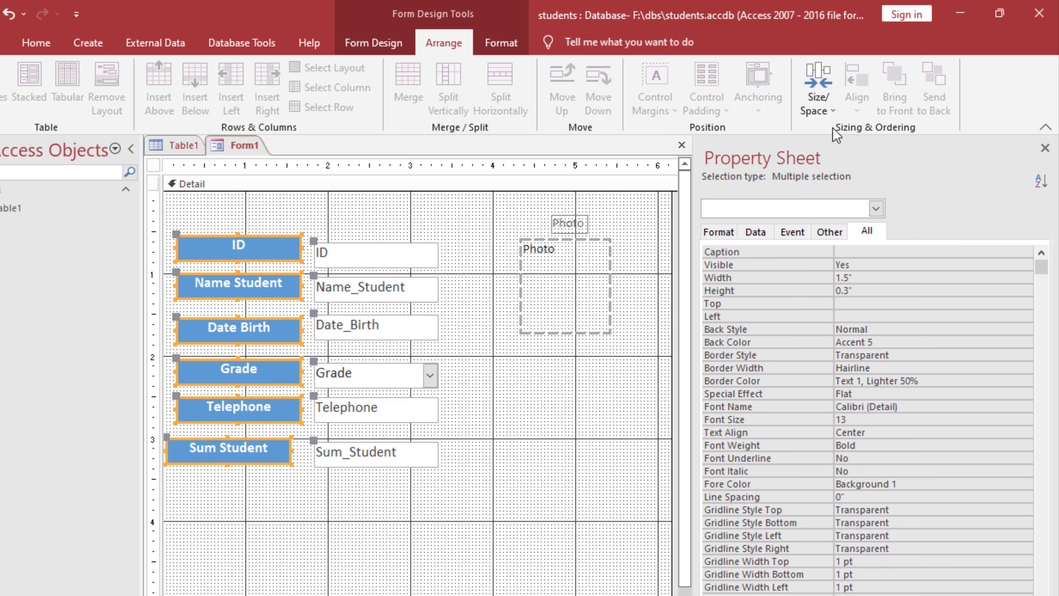
click(857, 100)
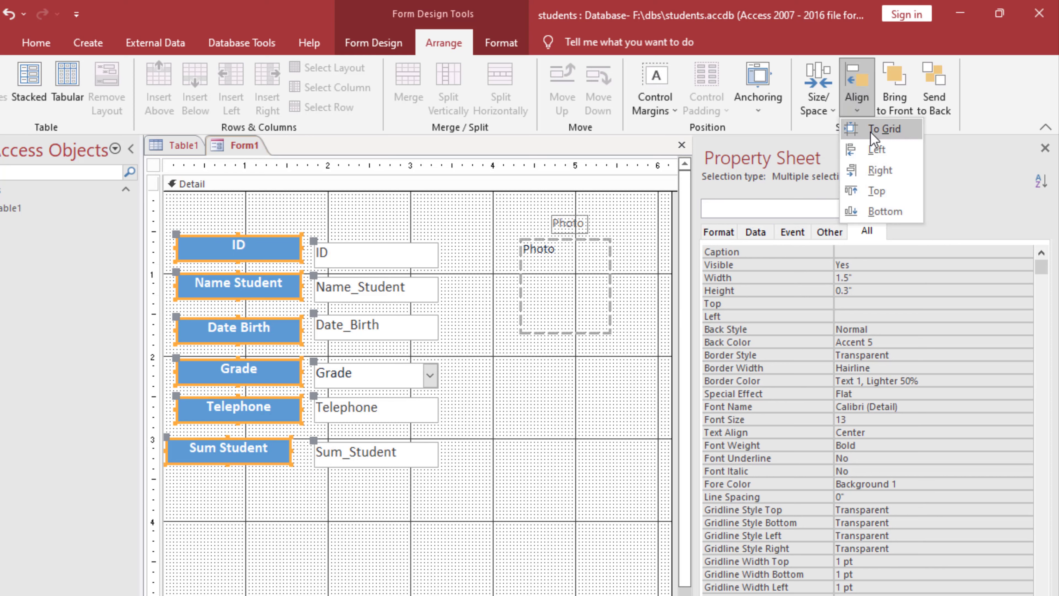
click(876, 150)
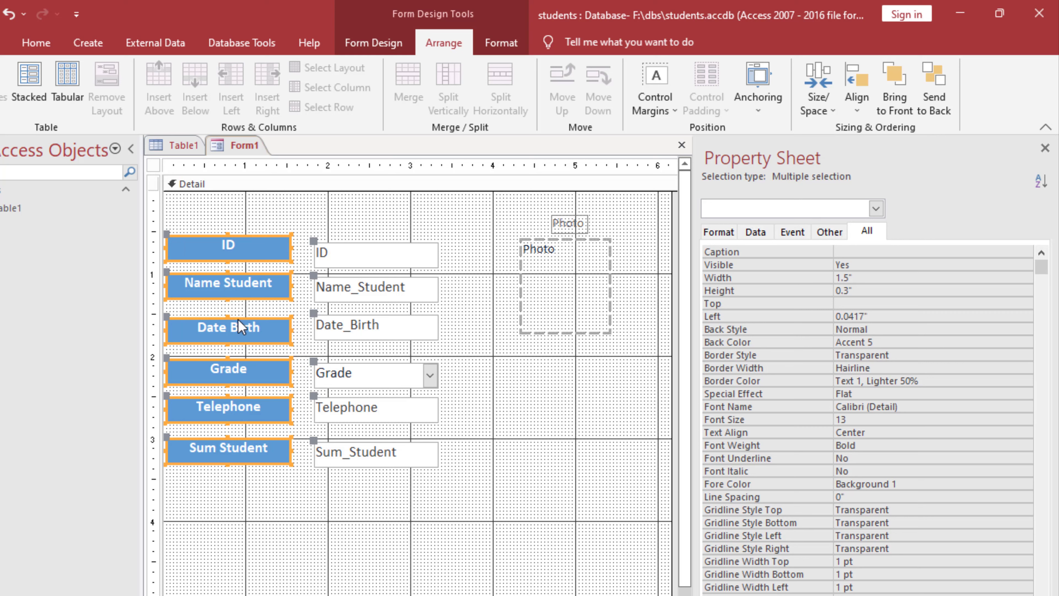
click(291, 535)
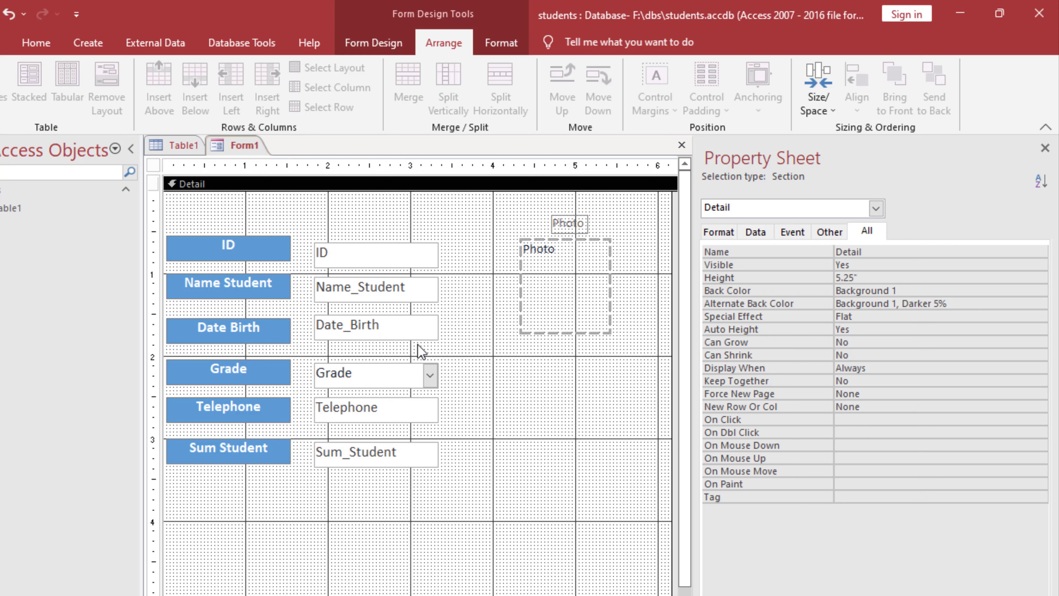
- Draw a command button about 0.96" by 0.38" below the Sum Student label and assign it the Add New Record action from Record Operations
click(373, 44)
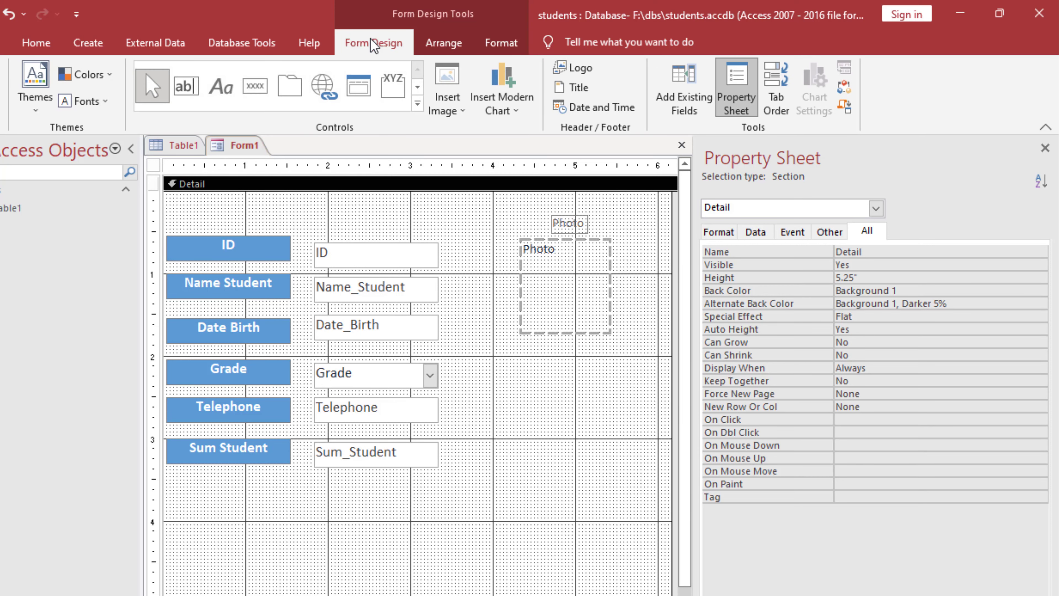
click(259, 98)
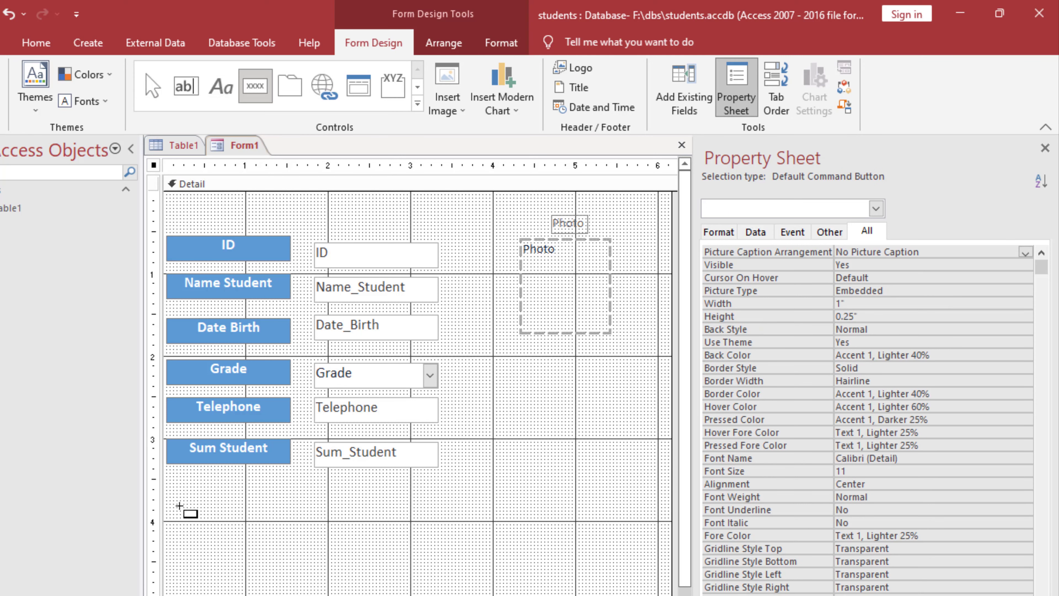
drag(173, 504, 250, 533)
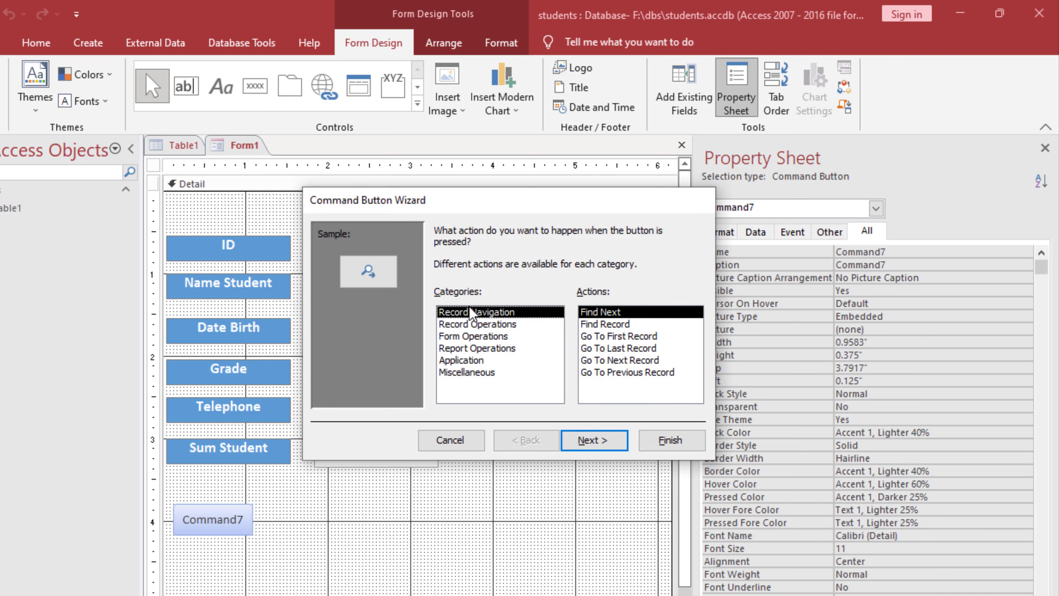
click(473, 324)
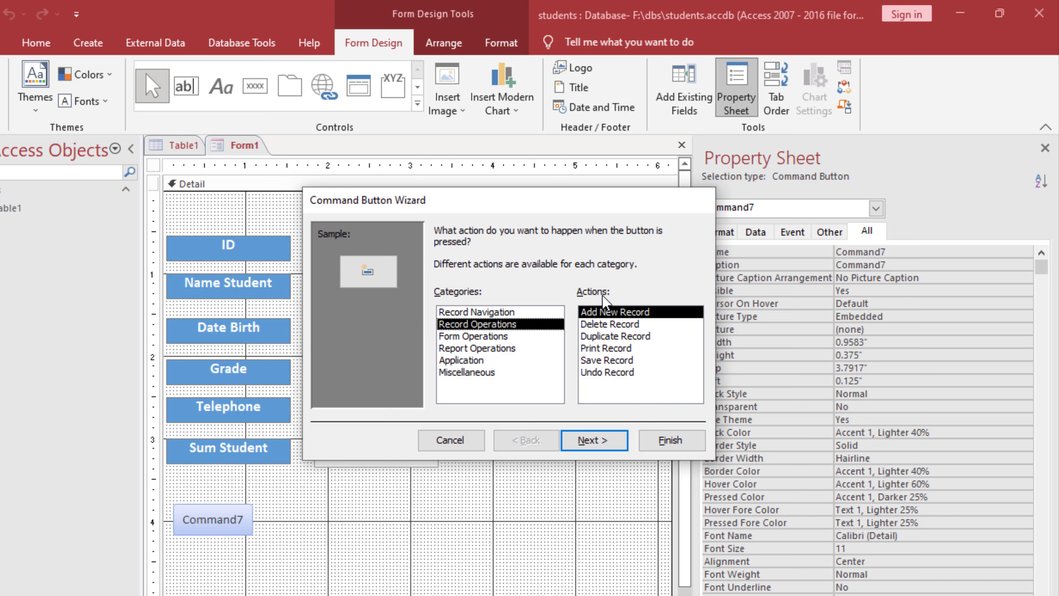
click(604, 450)
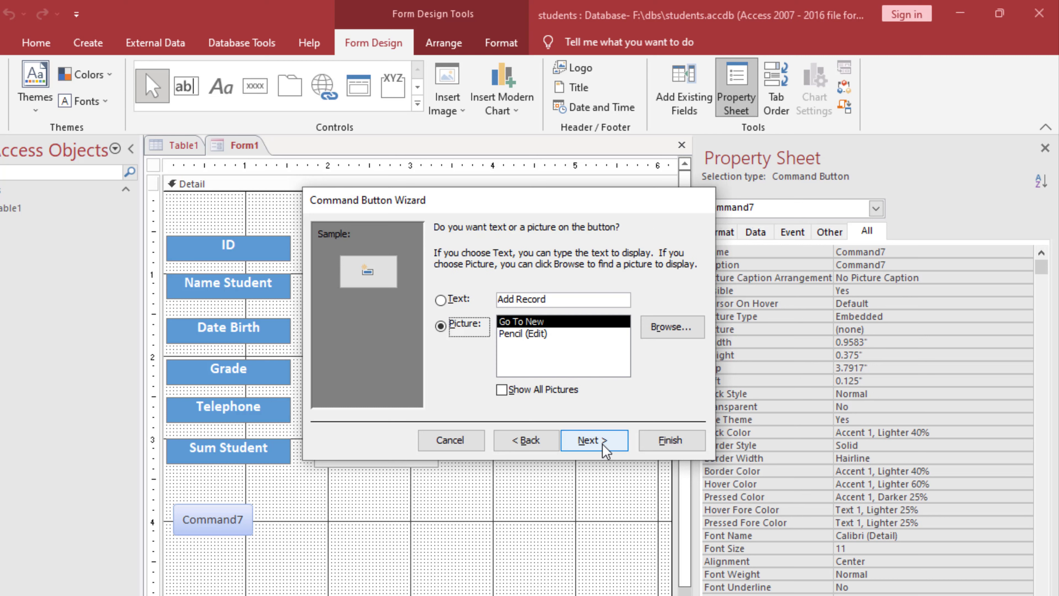
- Give the add-record button the text New instead of a picture and finish the wizard with the default name
click(440, 300)
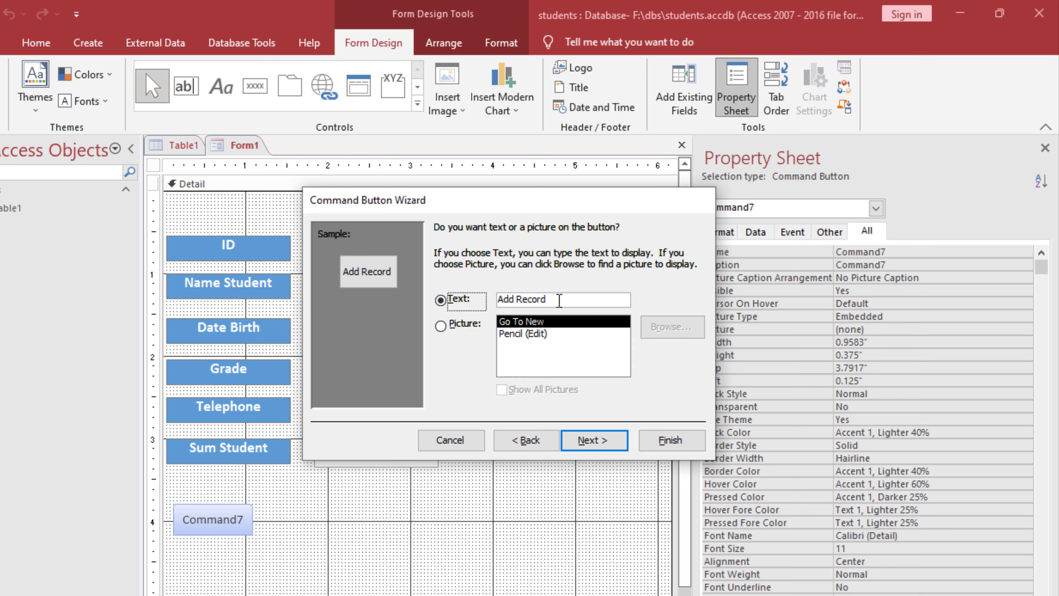
drag(559, 301, 502, 301)
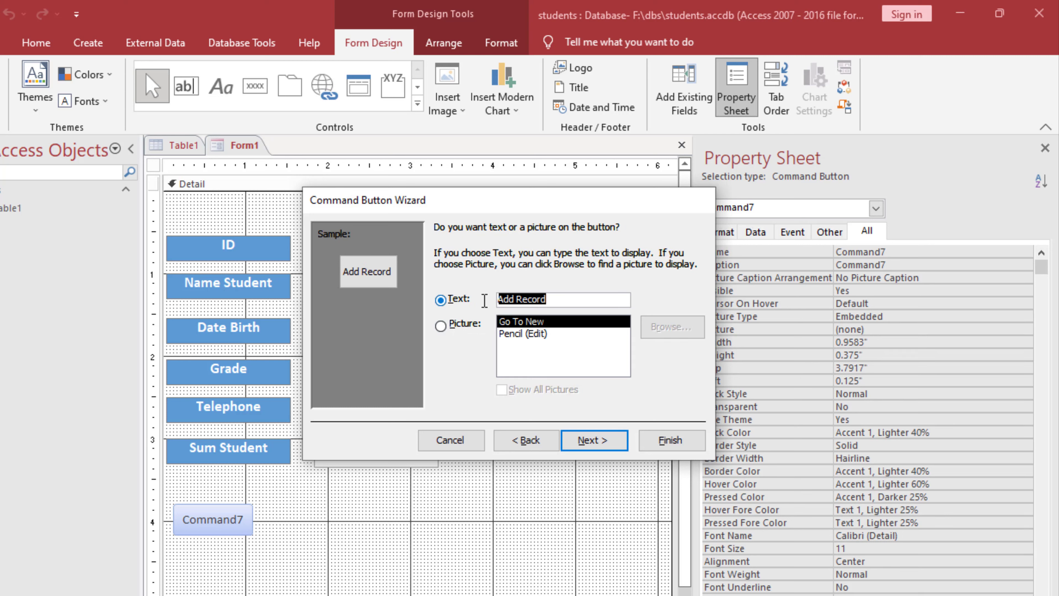
text(New)
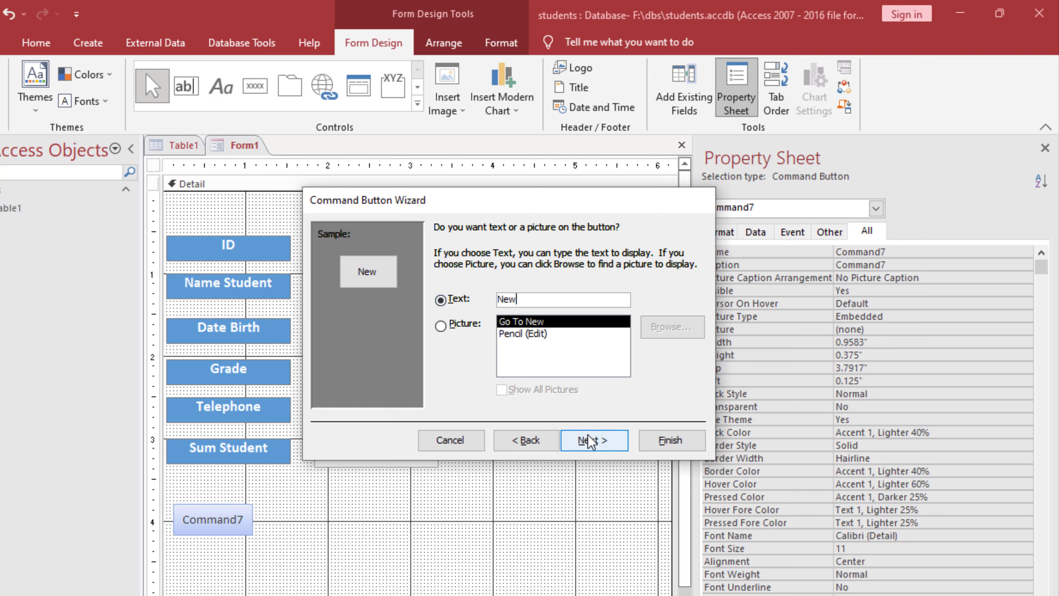
click(593, 443)
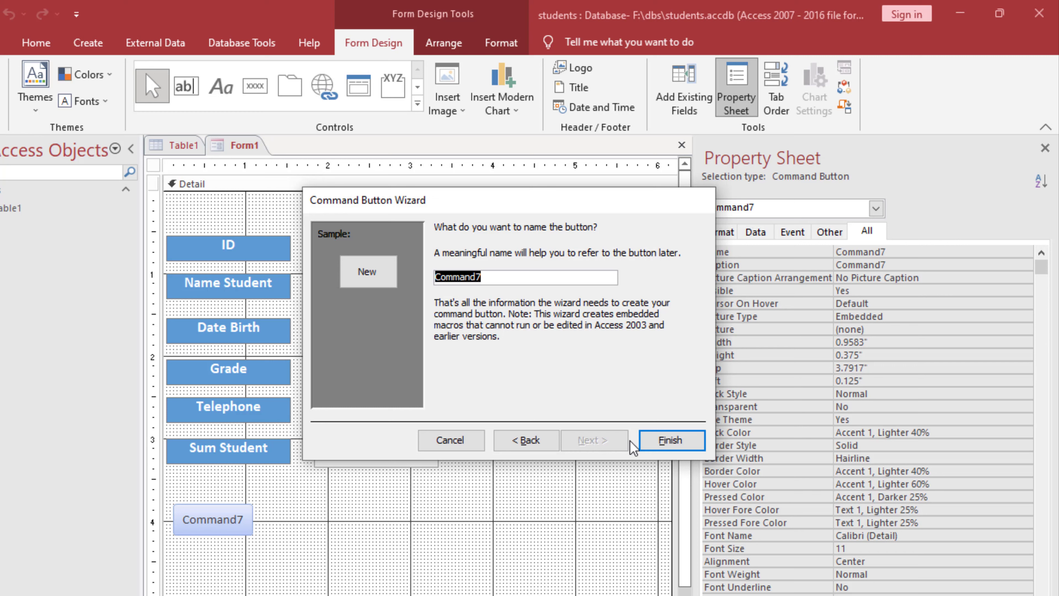
click(669, 441)
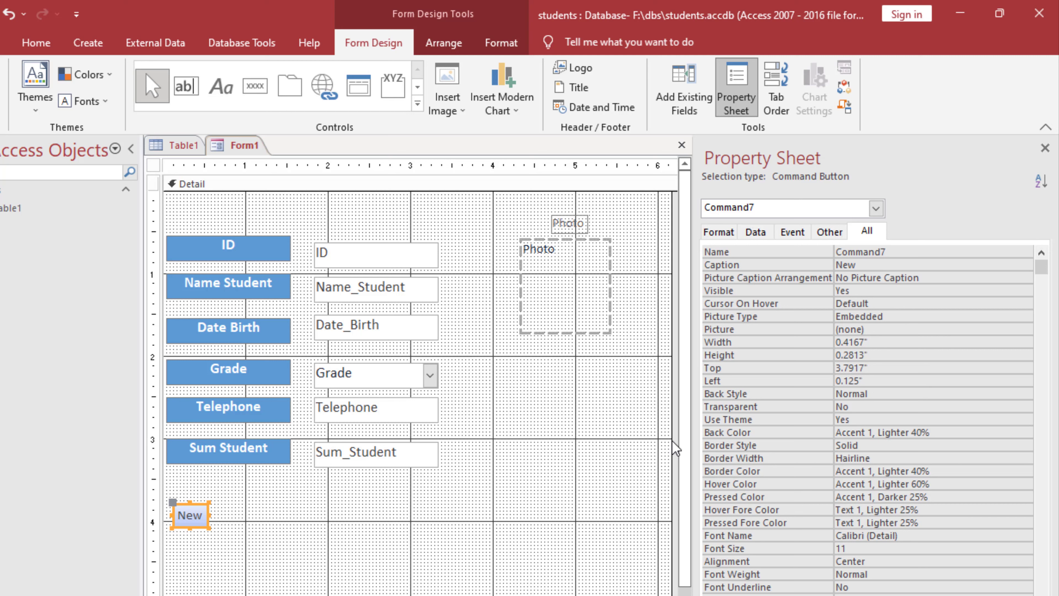
- Set the New button's back color to the gold theme color Accent 4
click(989, 432)
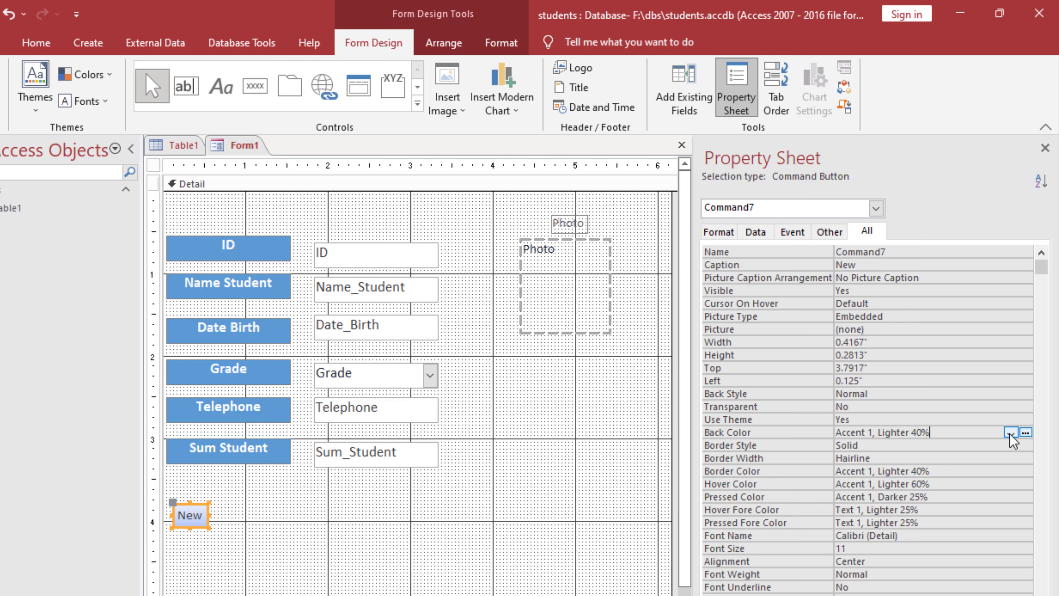
click(1028, 433)
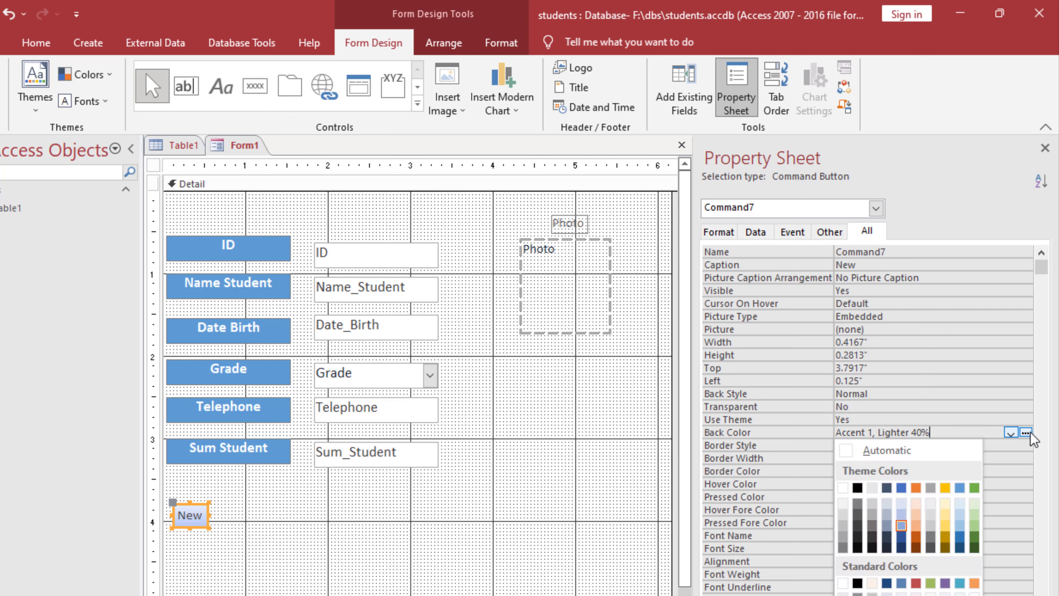
click(946, 488)
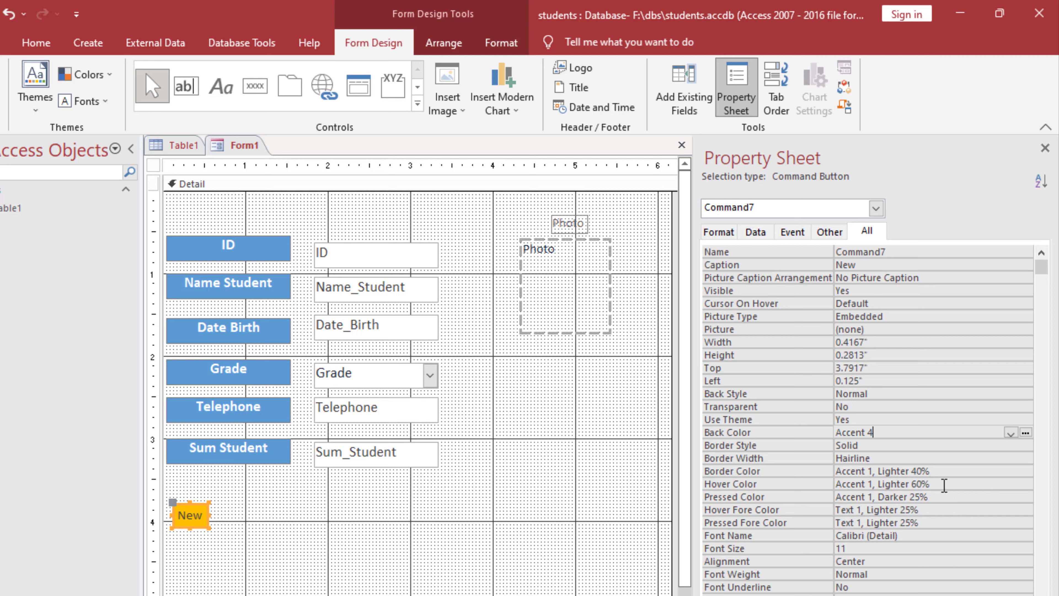
- Draw a command button about 1.13" by 0.29" beside the New button and assign it the Save Record action from Record Operations
click(255, 87)
drag(224, 502, 308, 526)
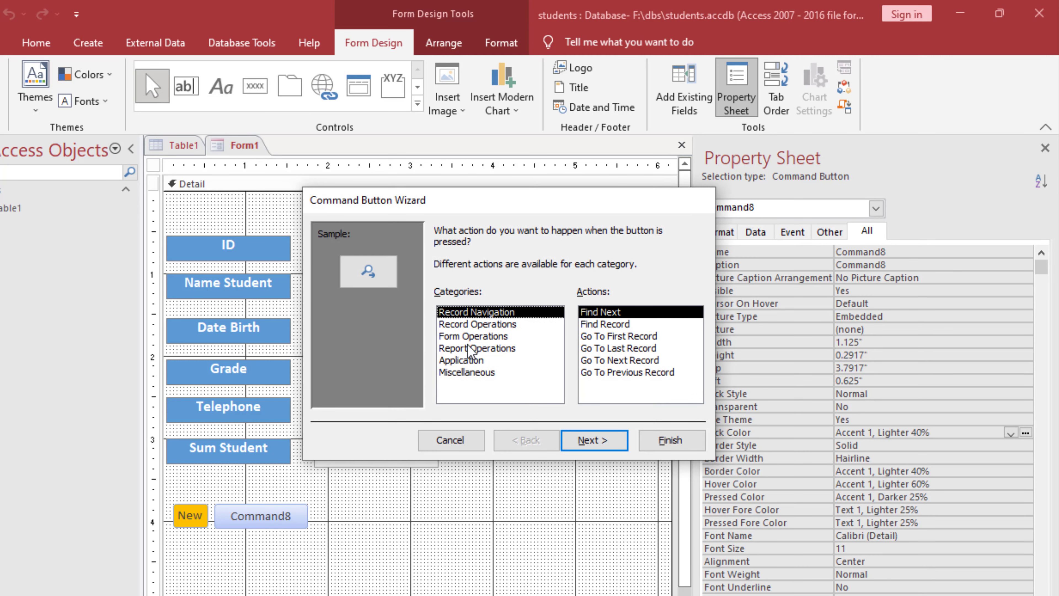
click(478, 325)
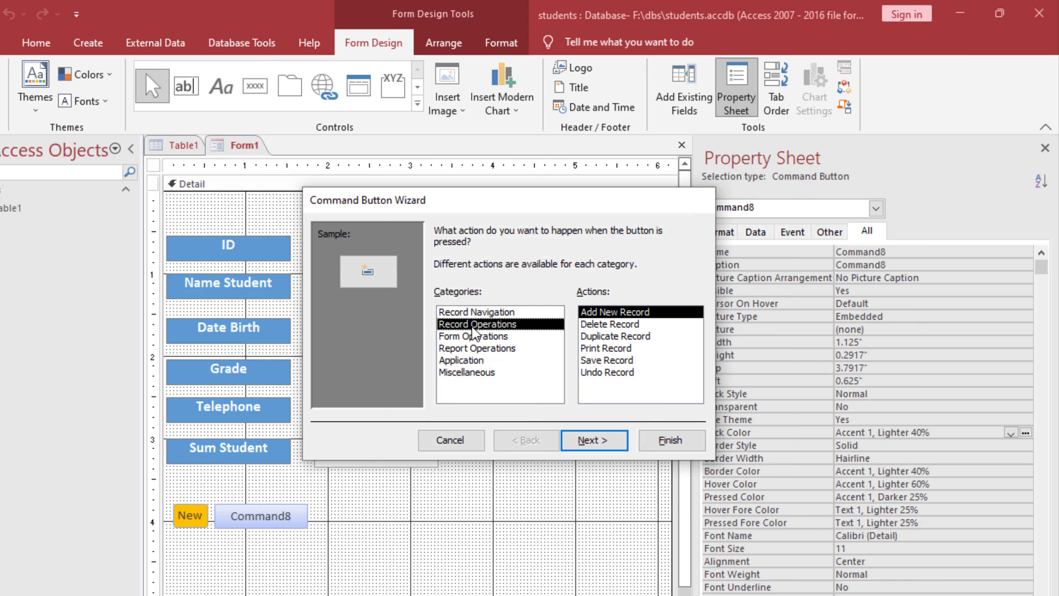
click(606, 362)
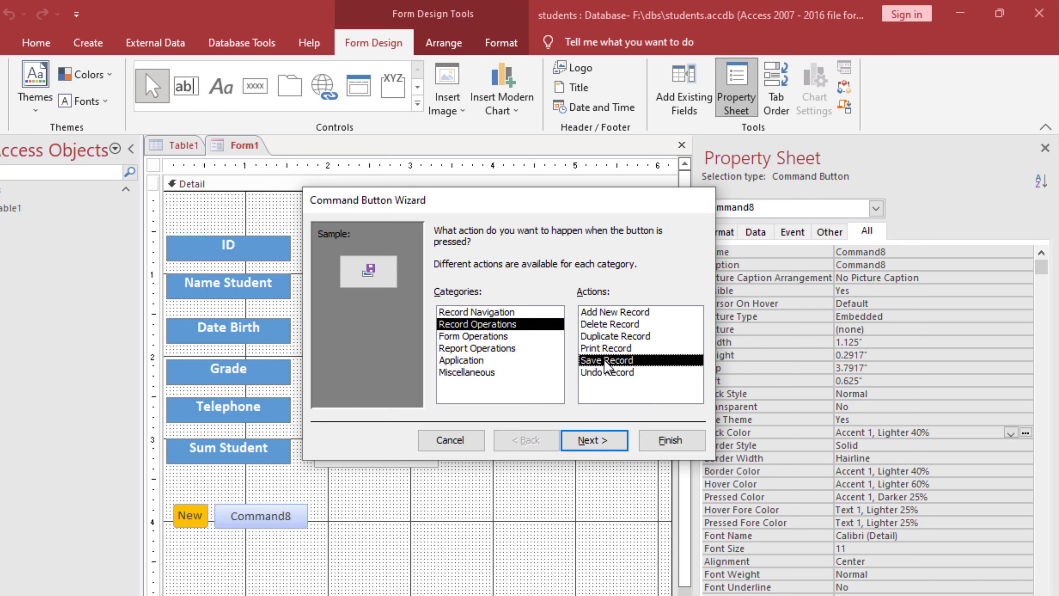
click(604, 439)
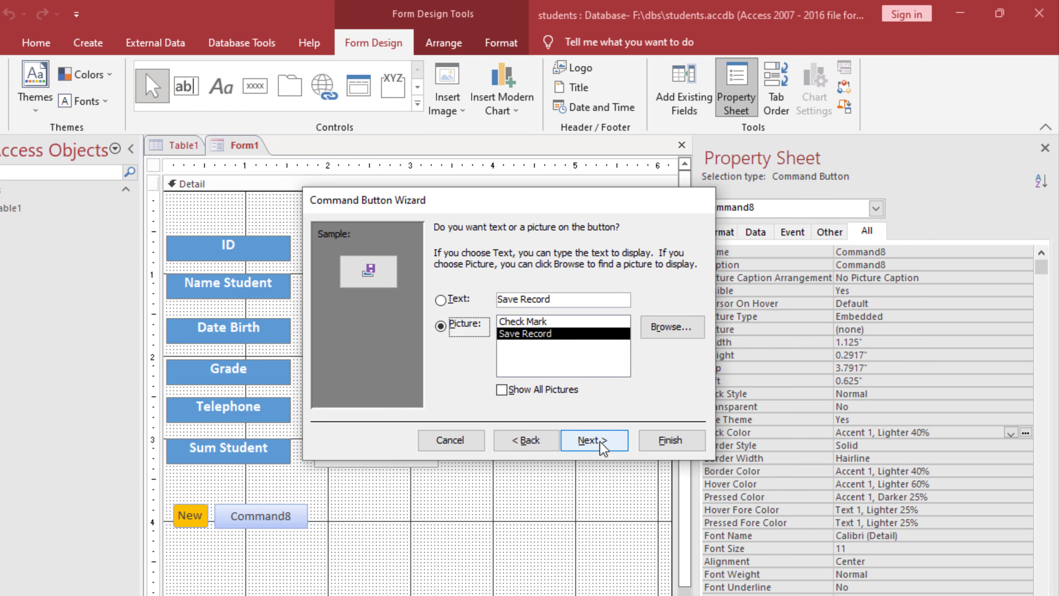
- Shorten the save-record button's text to Save and finish the wizard with the default name
drag(522, 298, 568, 297)
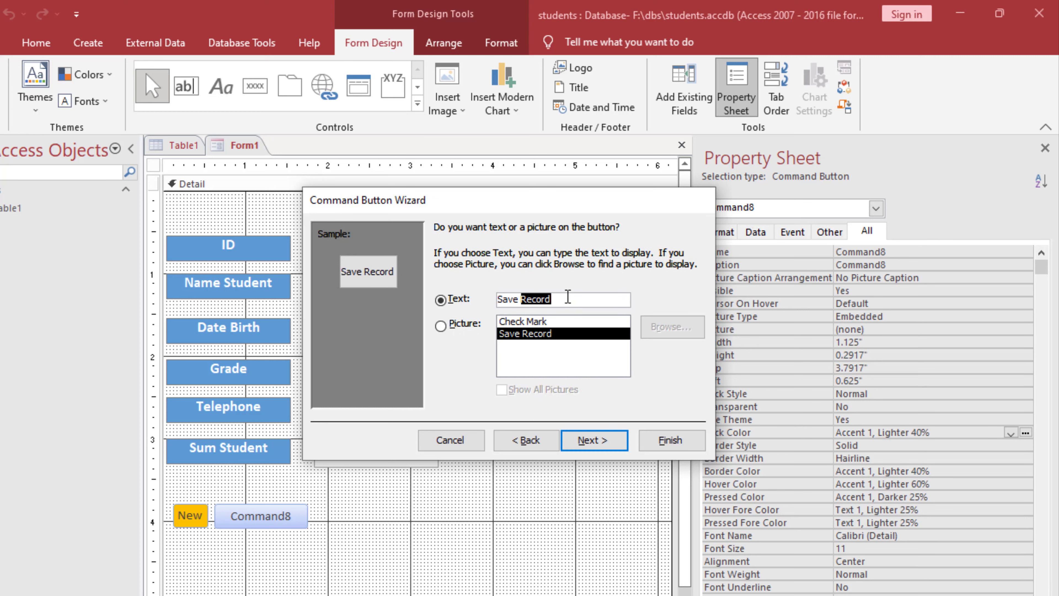
key(BackSpace)
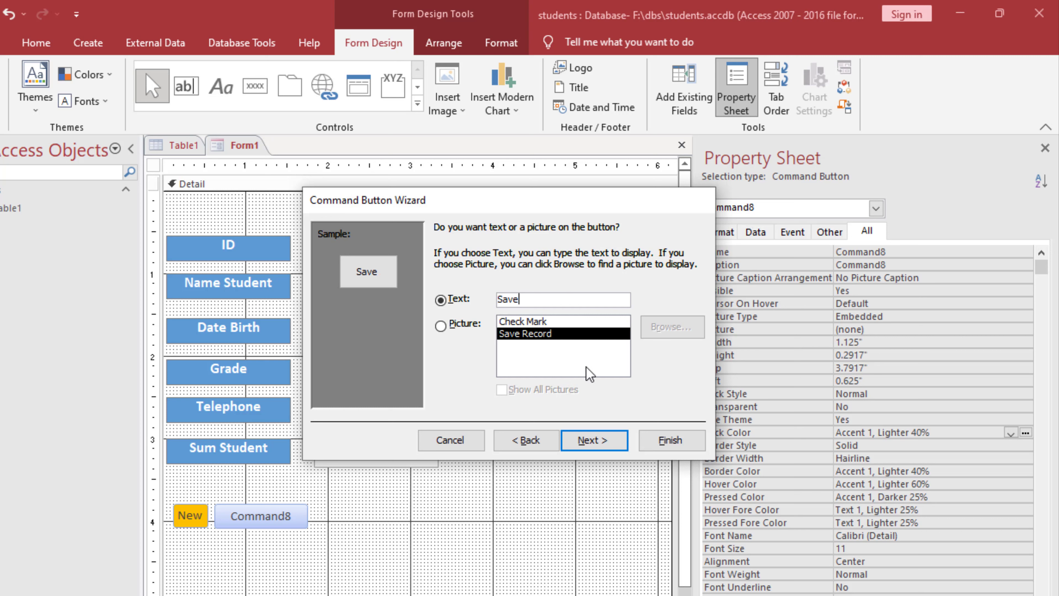
click(594, 439)
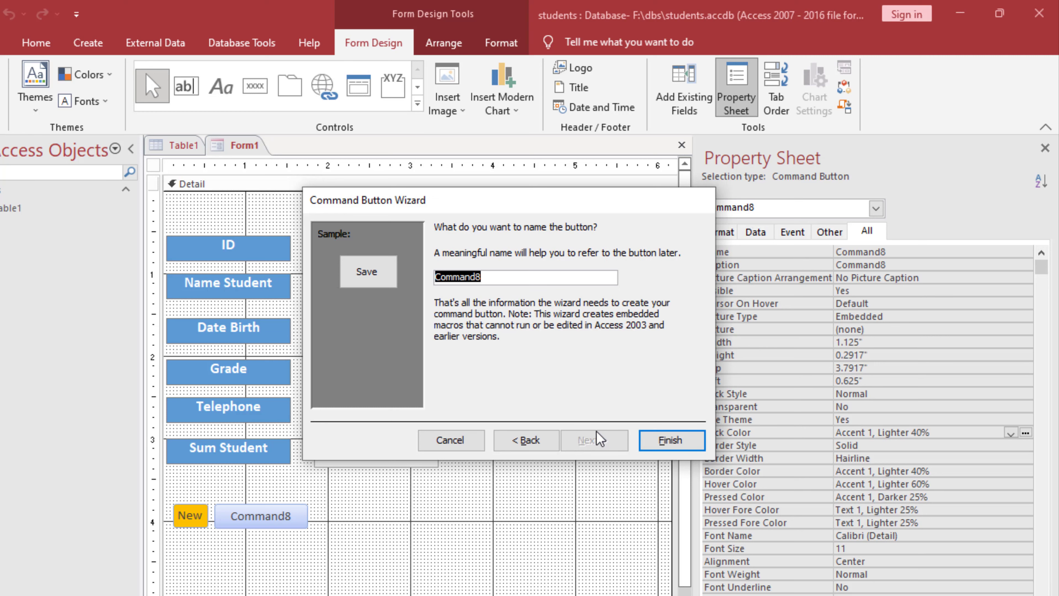
click(666, 442)
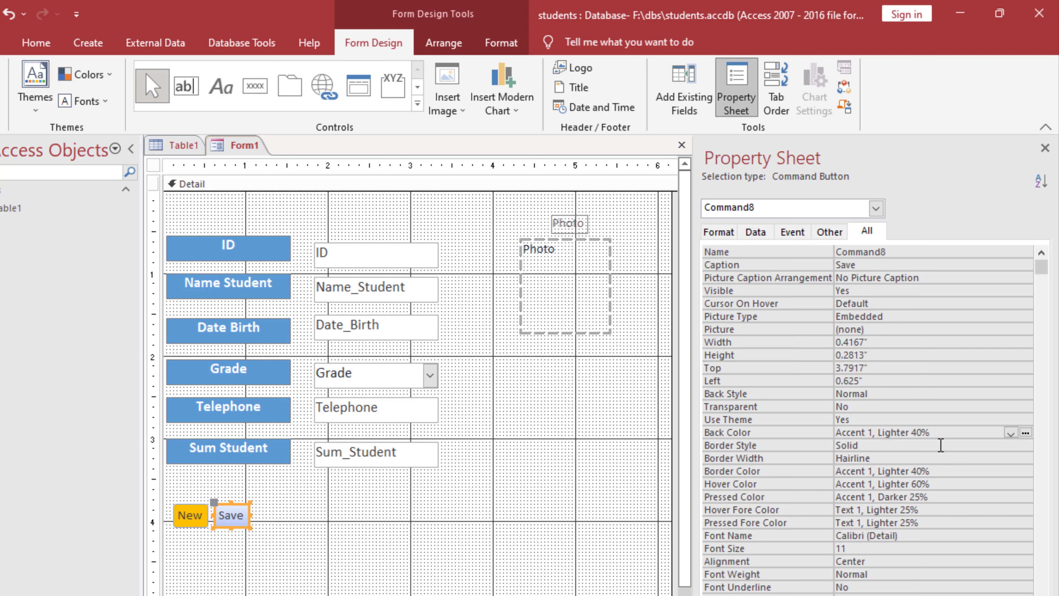
- Set the Save button's back color to Accent 6, Darker 25% and its fore color to white Background 1
click(1012, 434)
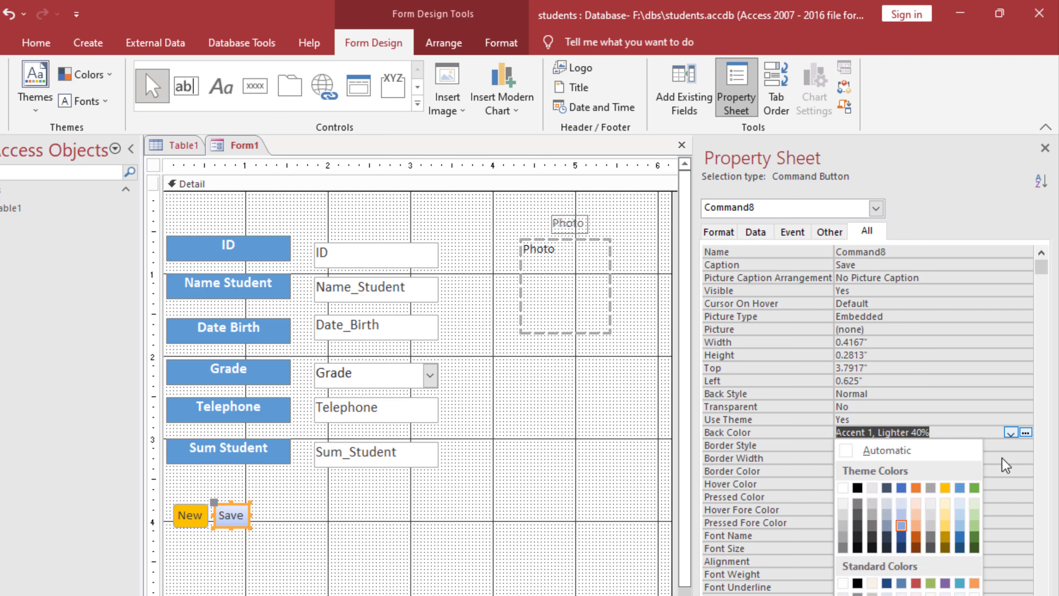
click(974, 537)
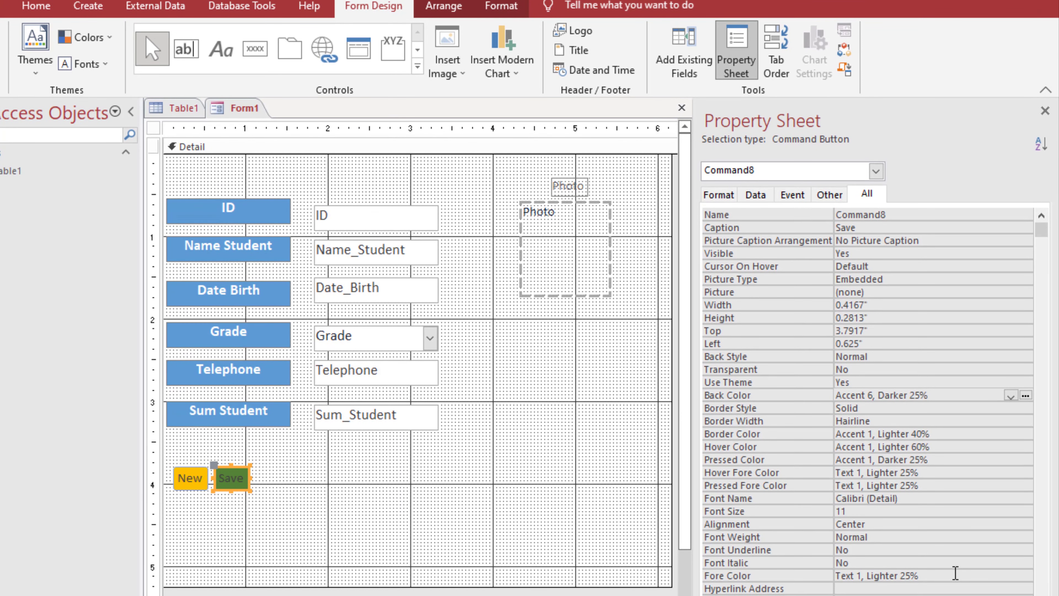
click(957, 575)
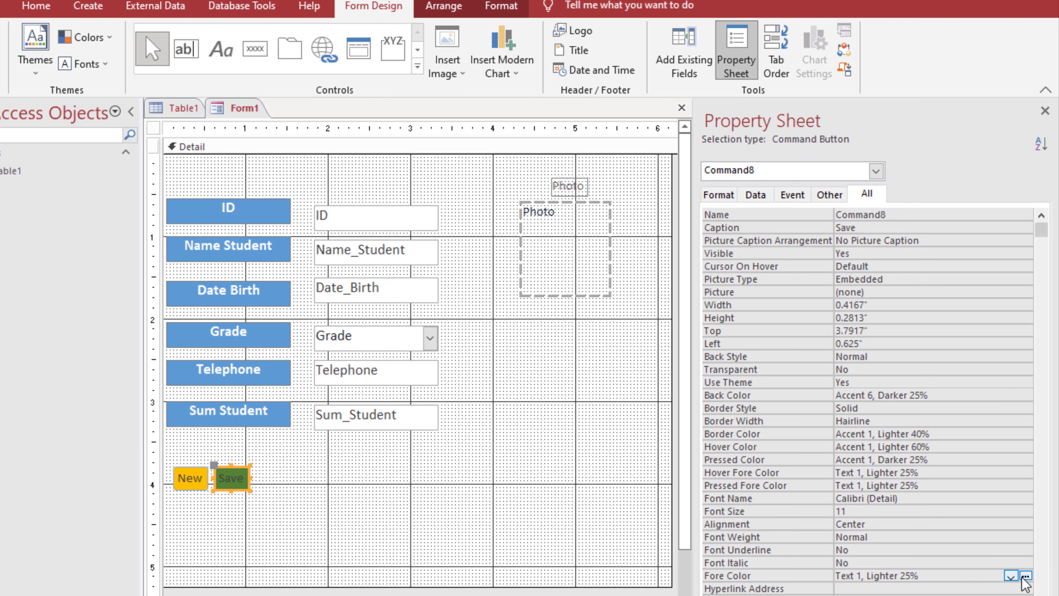
click(1026, 577)
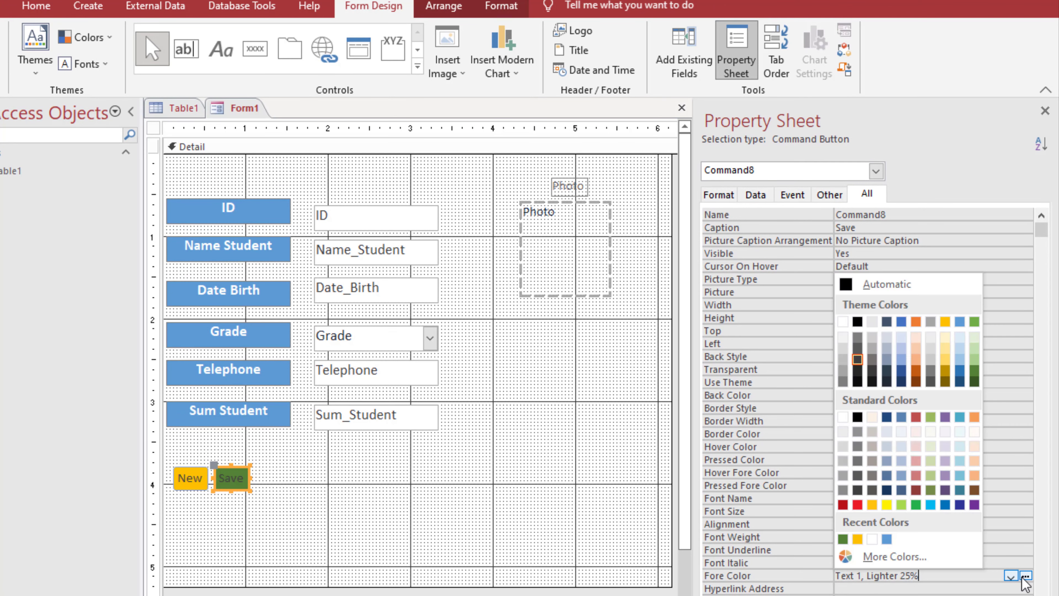
click(843, 322)
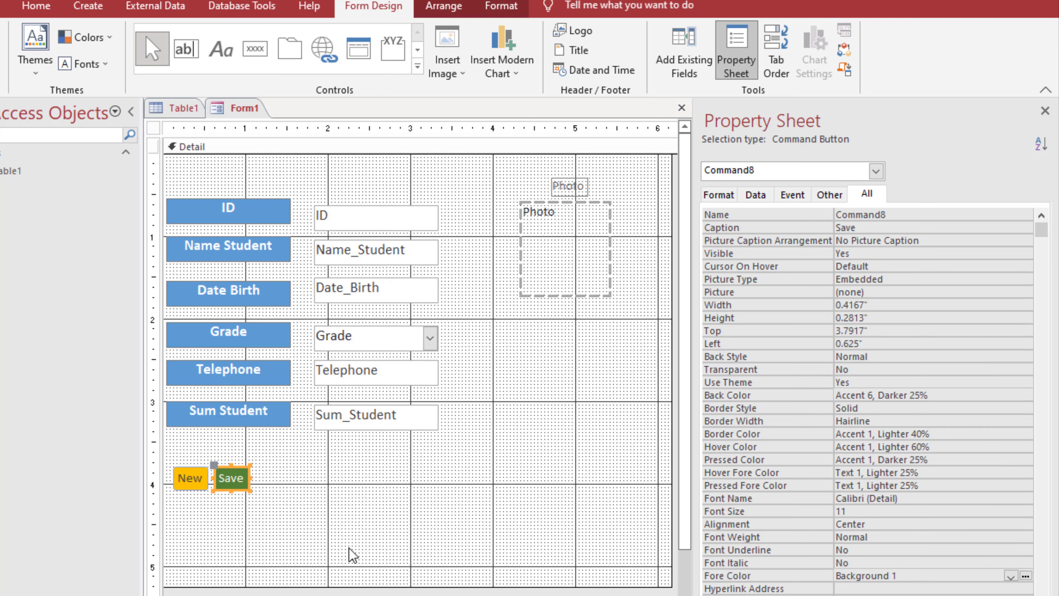
- Draw a command button about 1.08" by 0.33" beside the Save button and assign it the Delete Record action from Record Operations
click(260, 48)
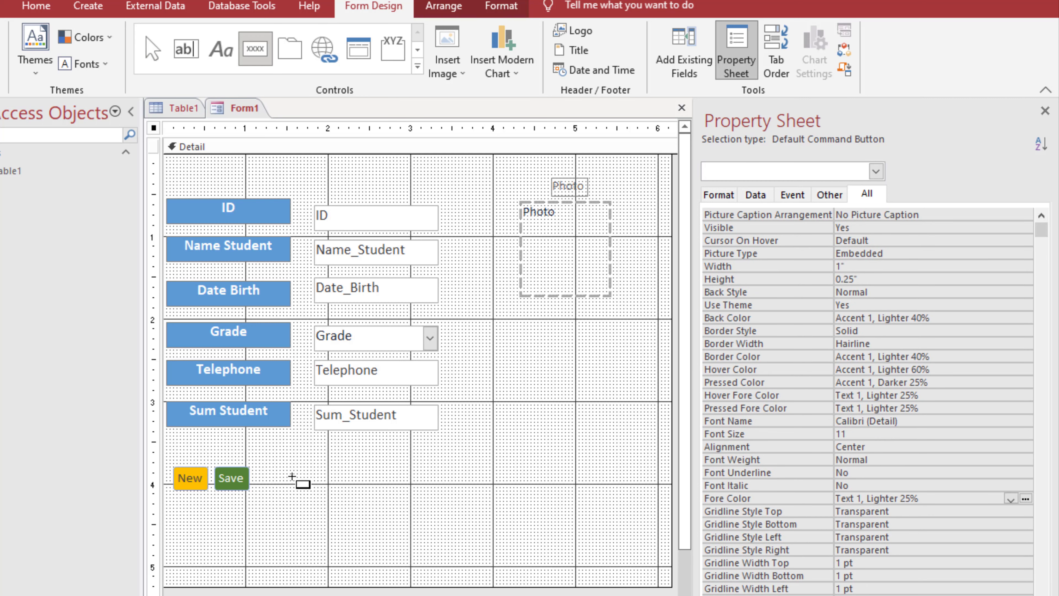
drag(253, 463, 340, 483)
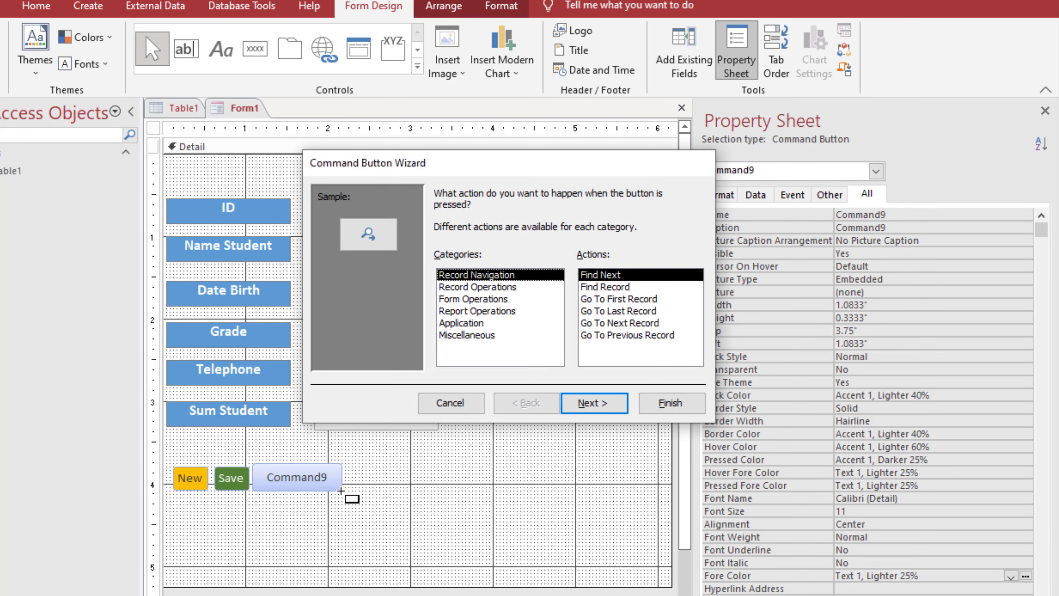
click(477, 287)
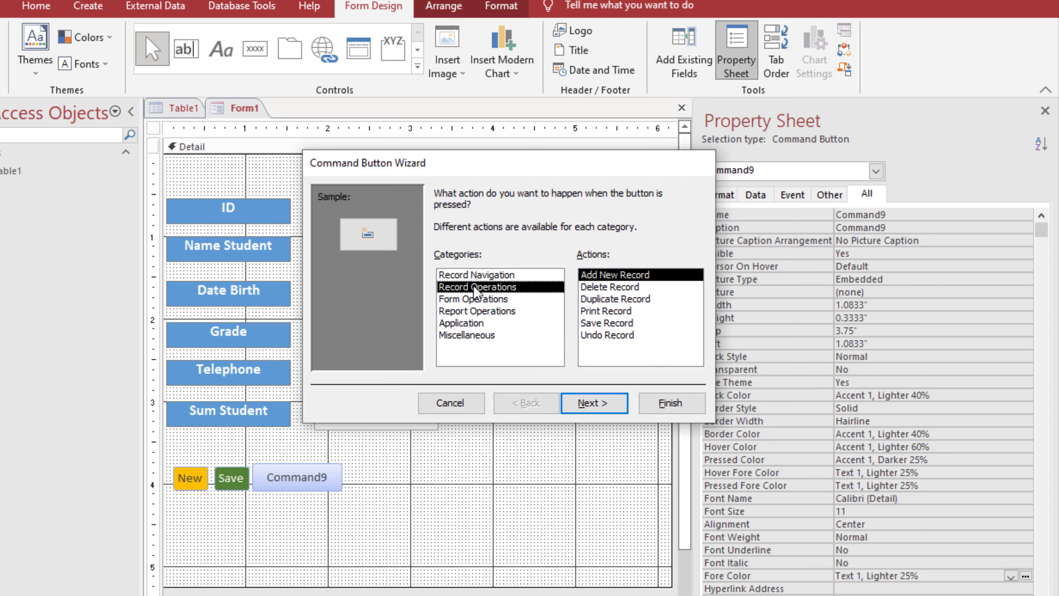
click(610, 287)
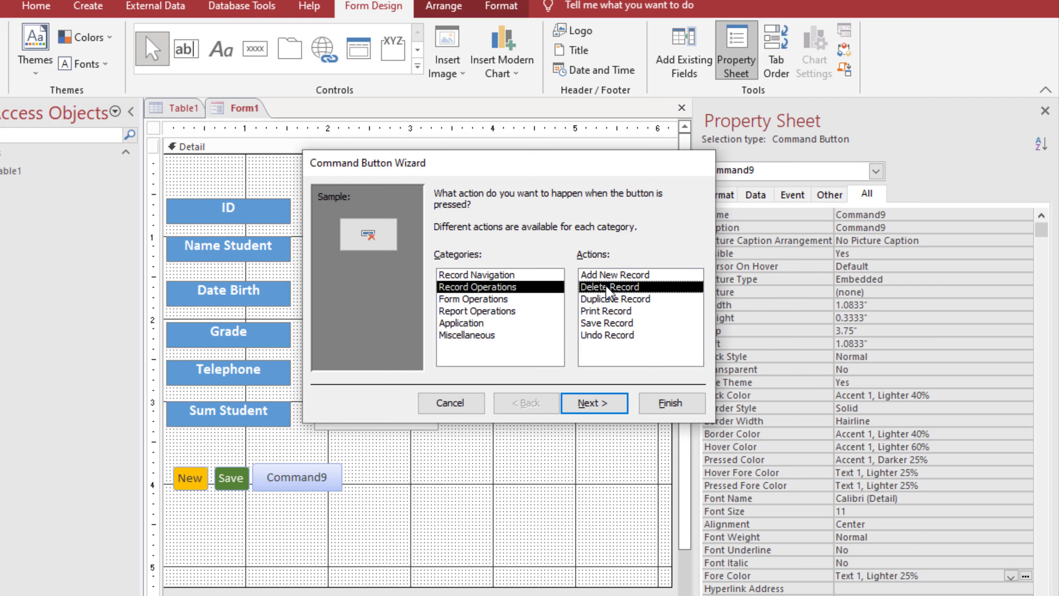
click(608, 405)
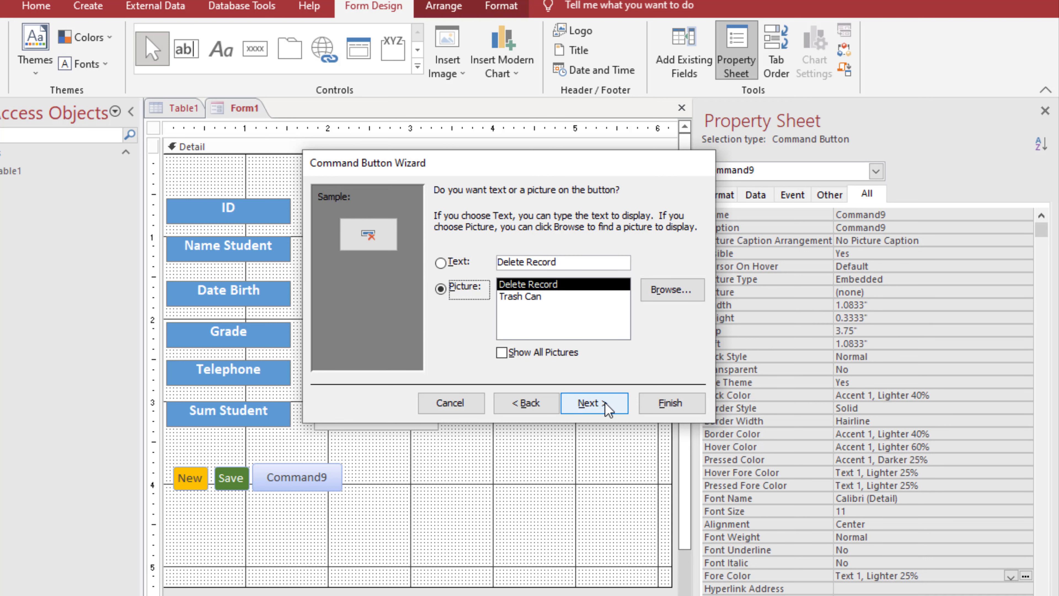
- Use text instead of a picture on the delete-record button, shorten it to Delete, and finish the wizard with the default name
click(447, 262)
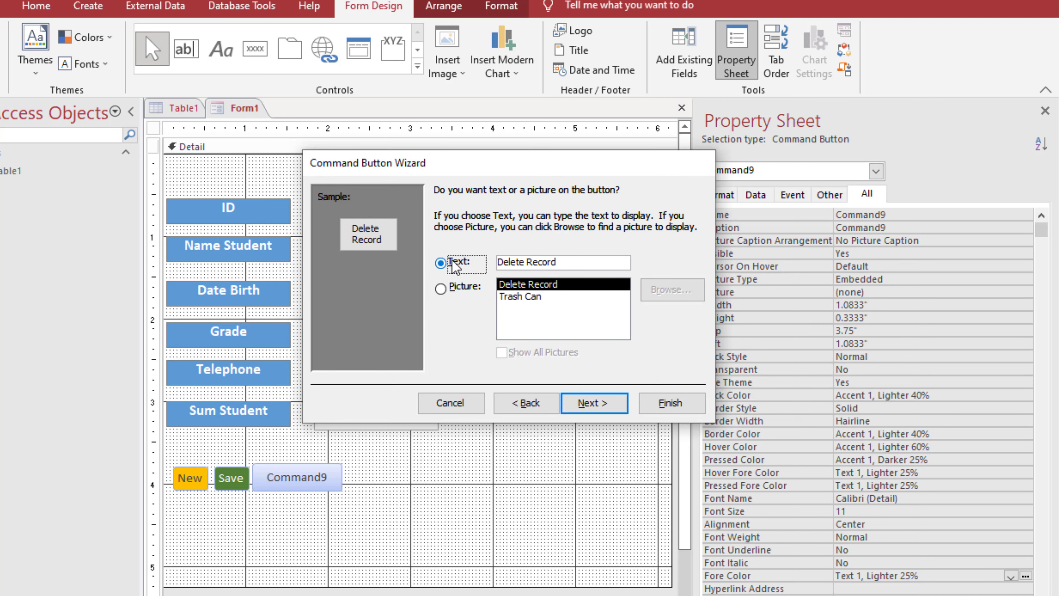
drag(532, 263, 593, 263)
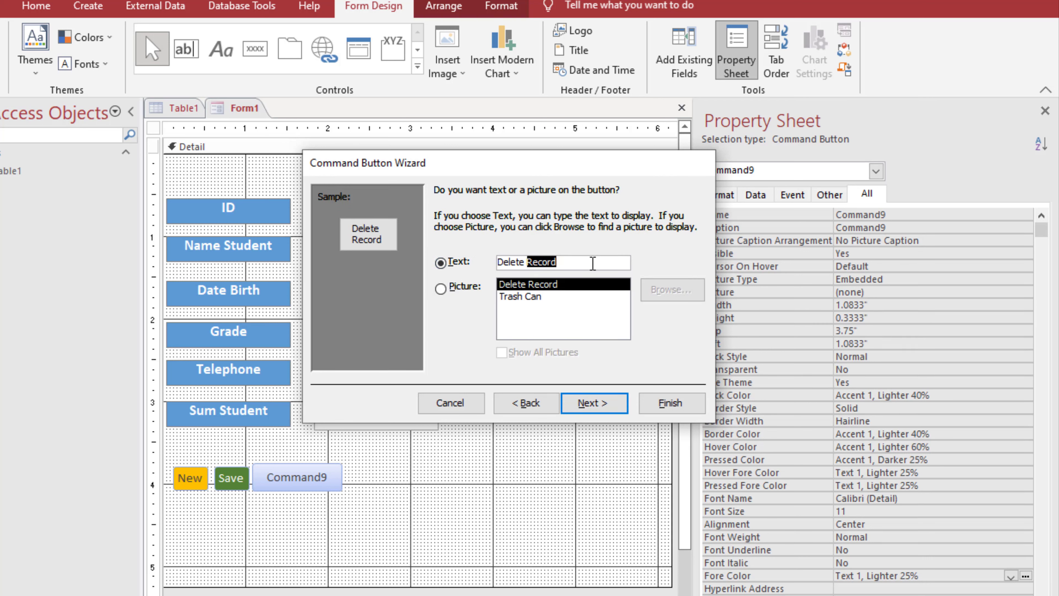
key(BackSpace)
key(BackSpace)
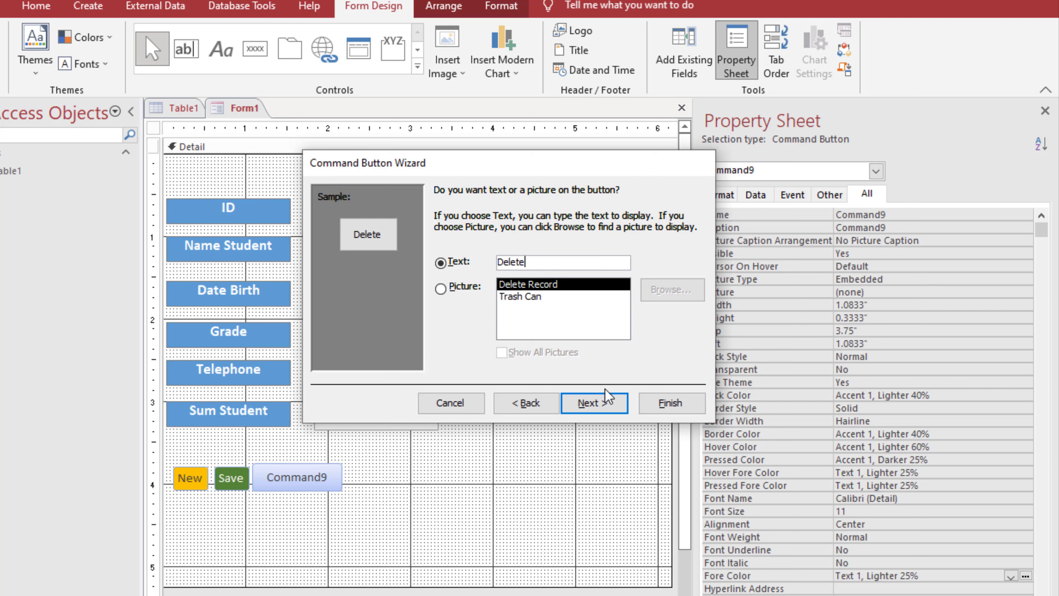
click(605, 408)
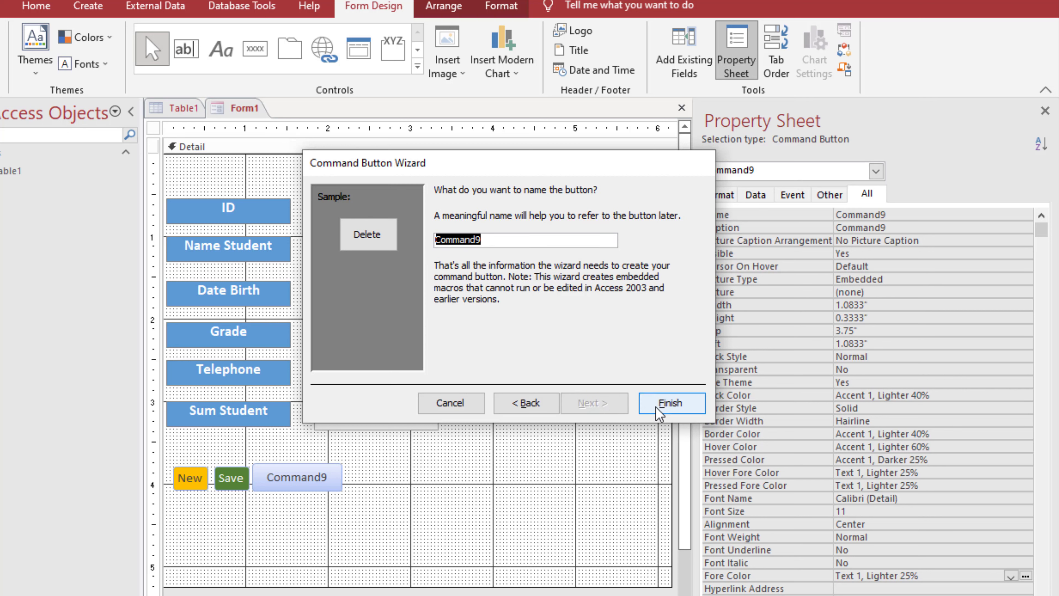
click(669, 405)
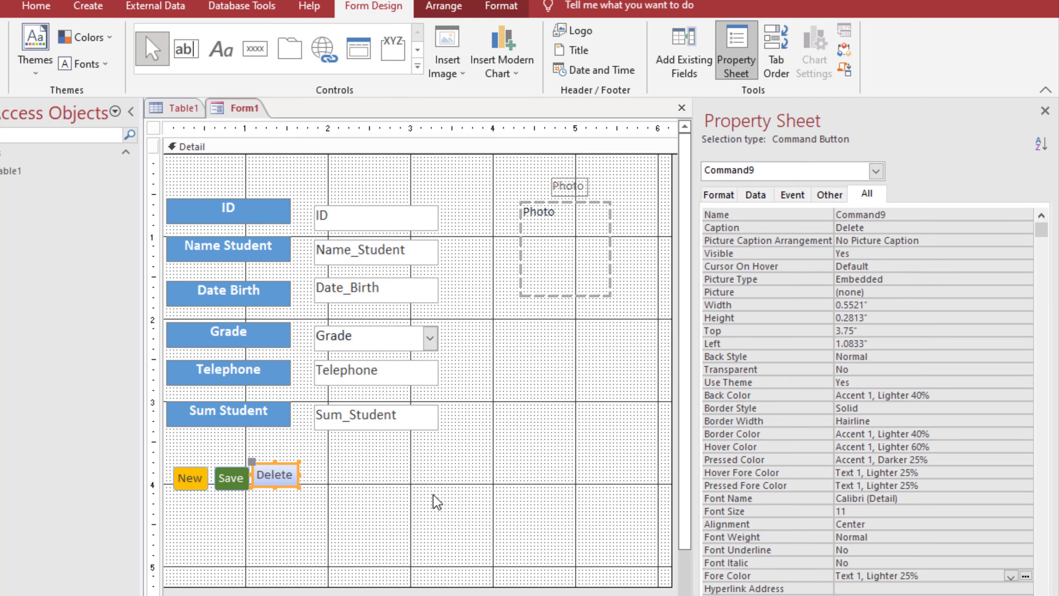
- Set the Delete button's back color to dark red #BA1419 and its fore color to white Background 1
click(997, 395)
click(1026, 396)
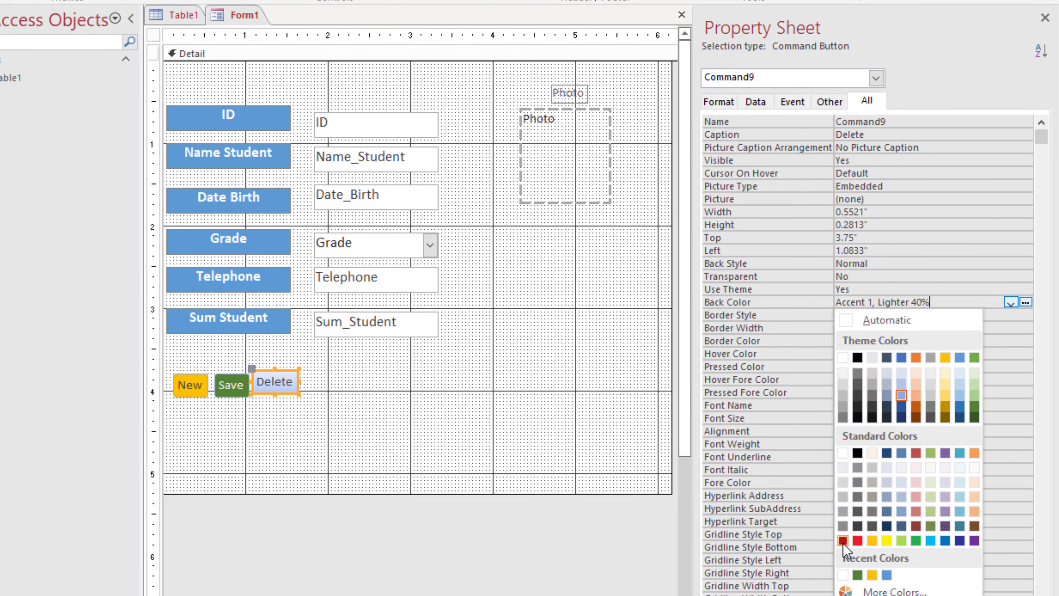
click(843, 541)
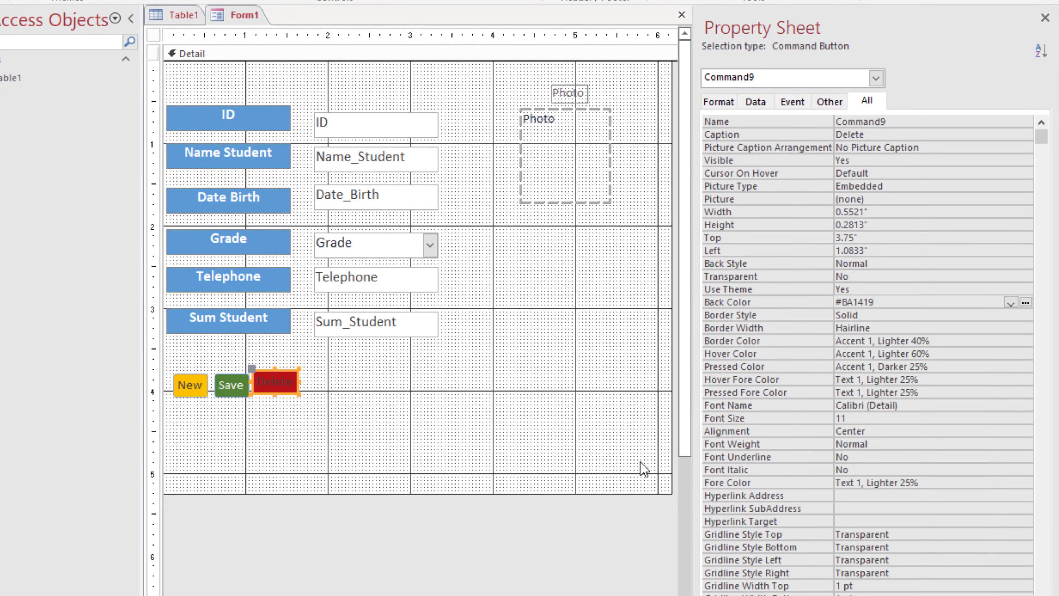
click(959, 482)
click(1026, 483)
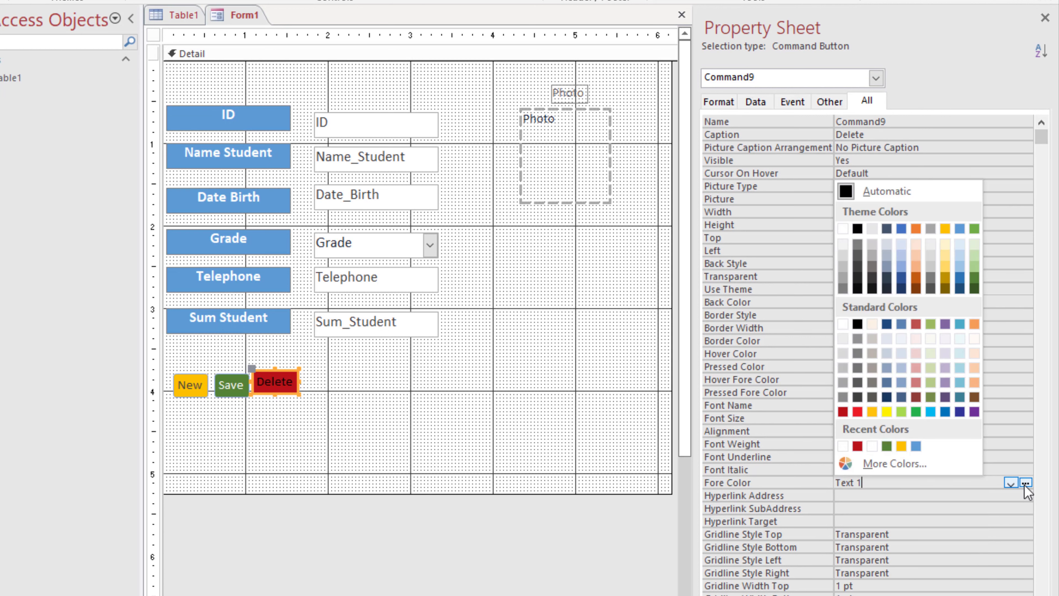
click(843, 447)
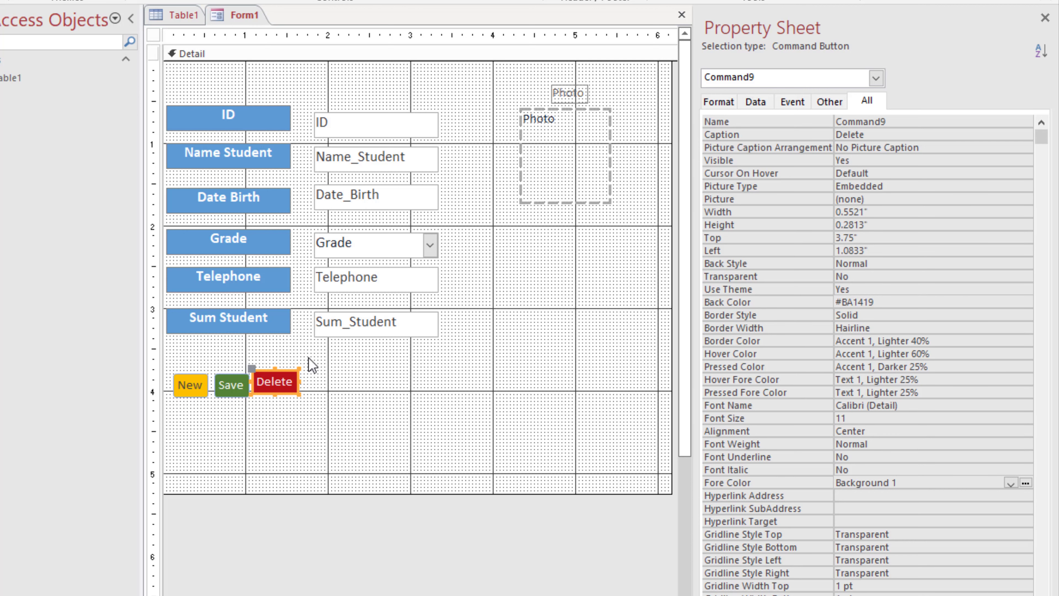
- Select the New, Save and Delete buttons together and set their width to 1"
drag(309, 357, 173, 401)
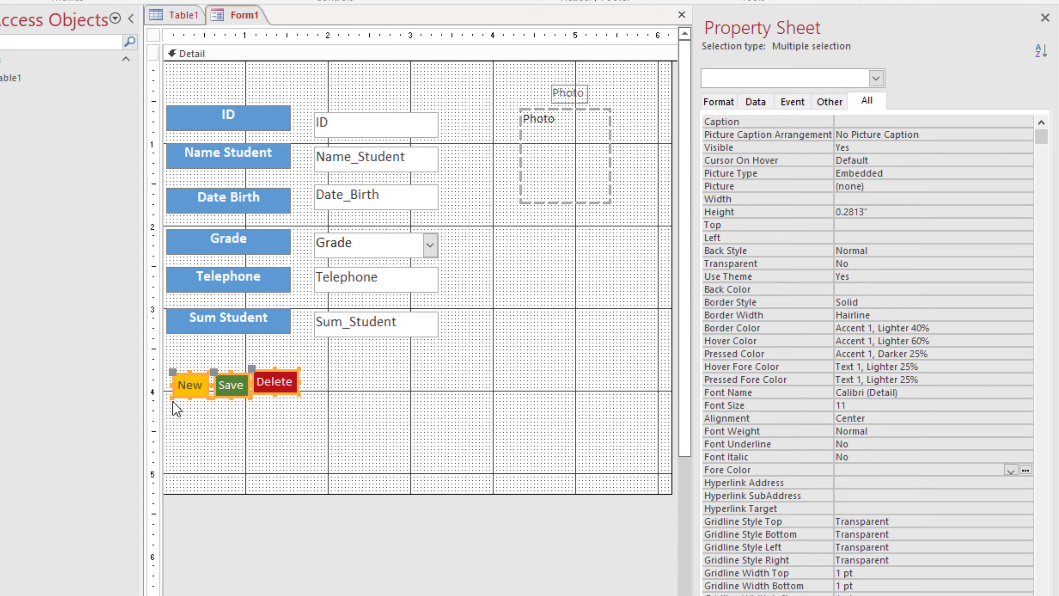
click(860, 201)
text(1)
key(Return)
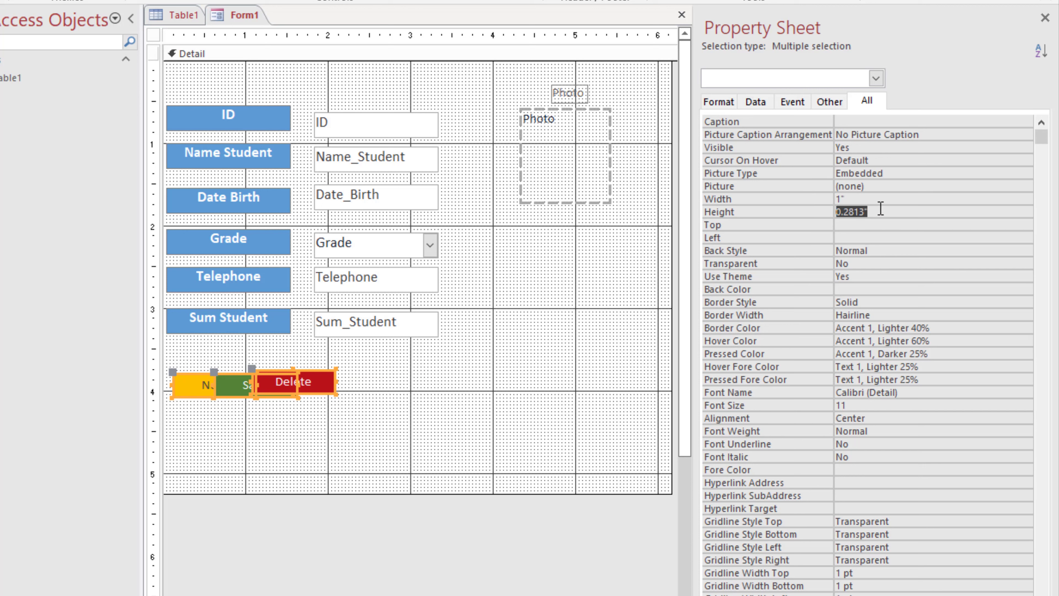
- Set the three selected buttons' font size to 14 and font weight to Bold
click(741, 407)
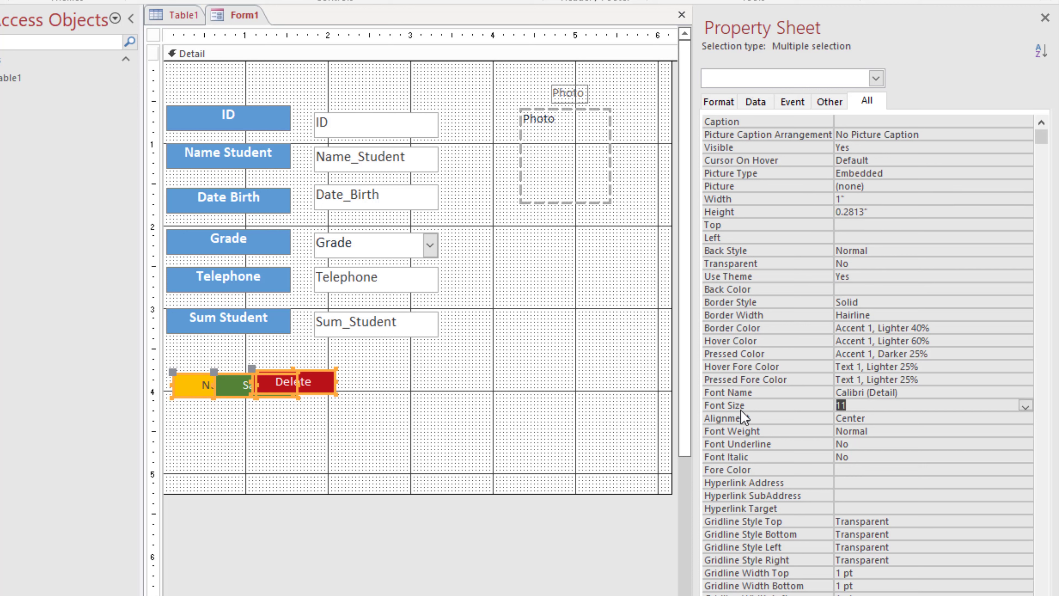
click(1026, 405)
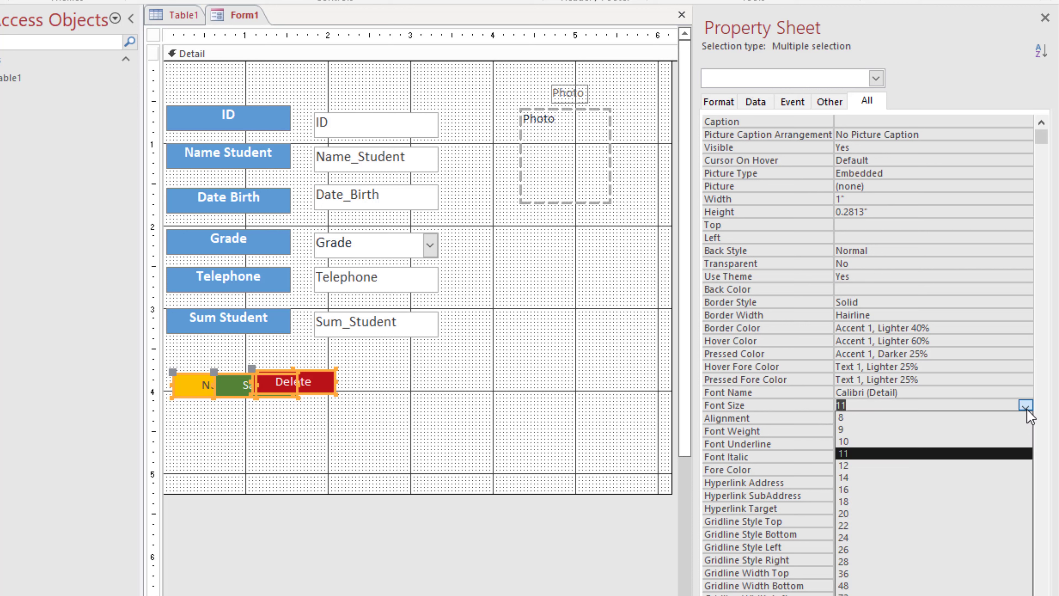
click(849, 479)
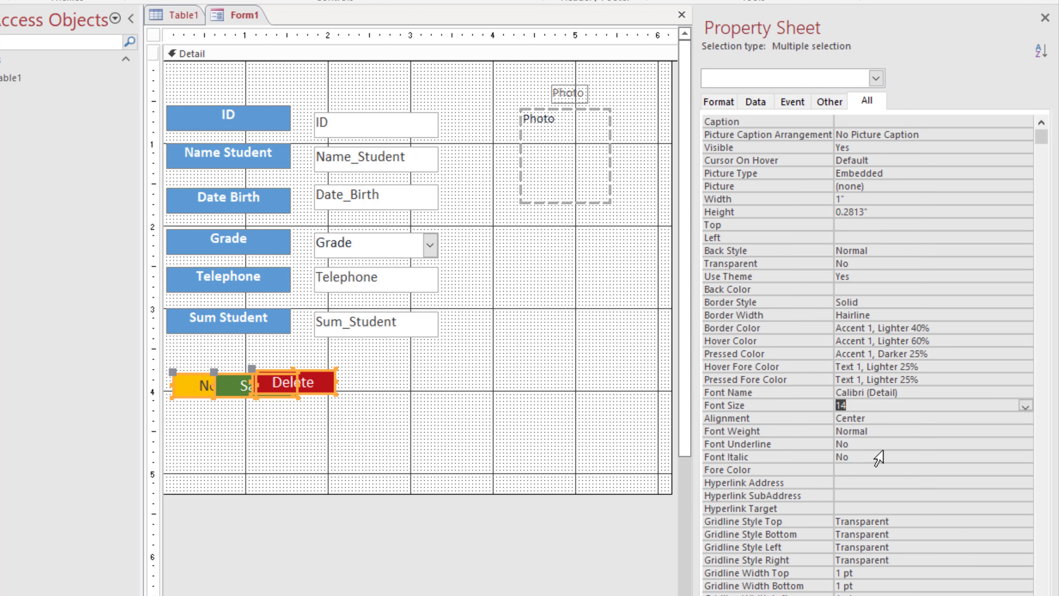
click(906, 430)
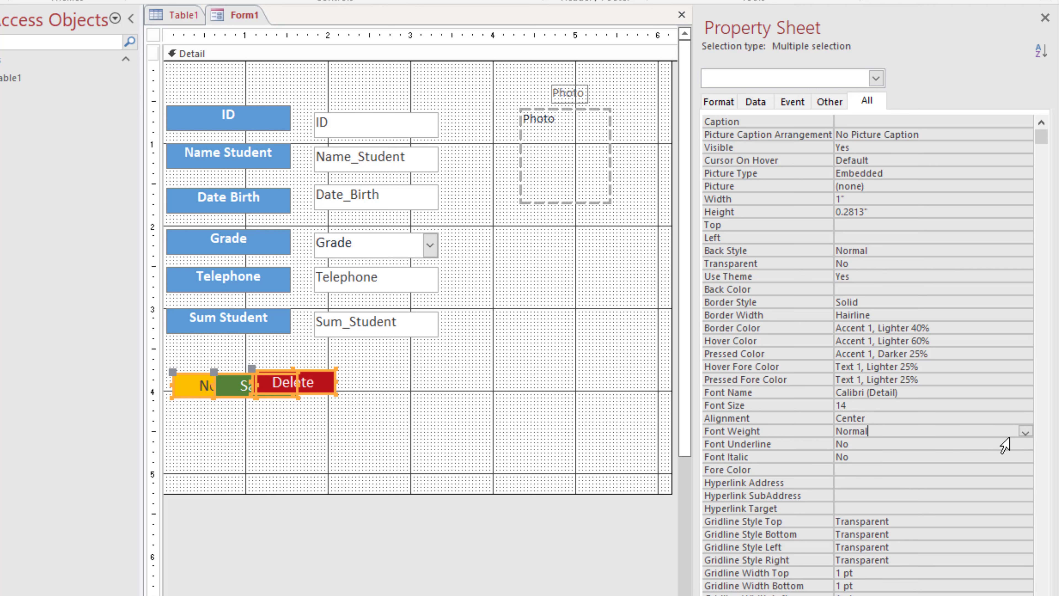
click(1026, 432)
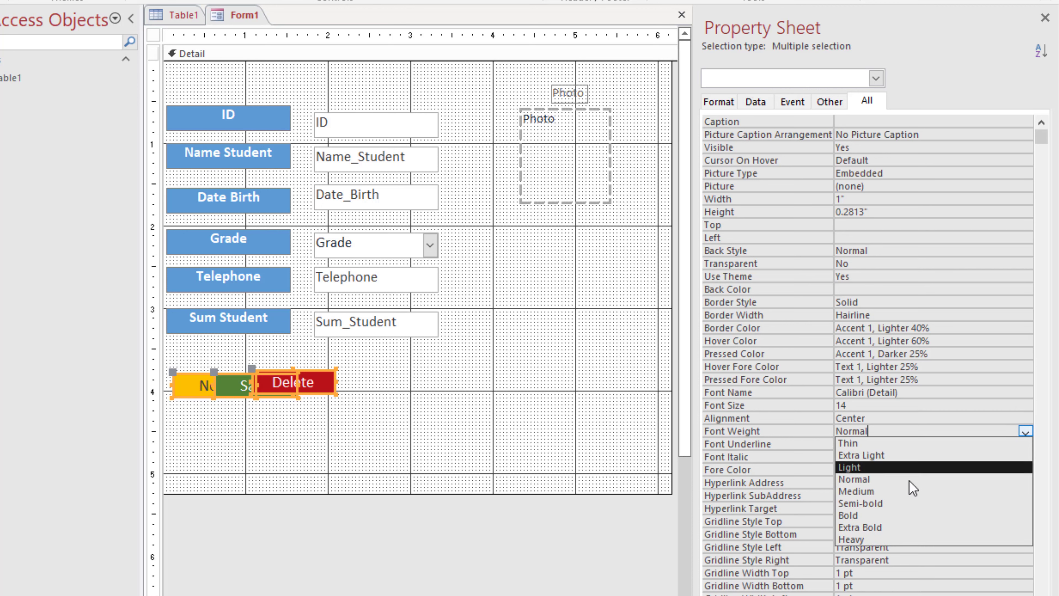
click(853, 515)
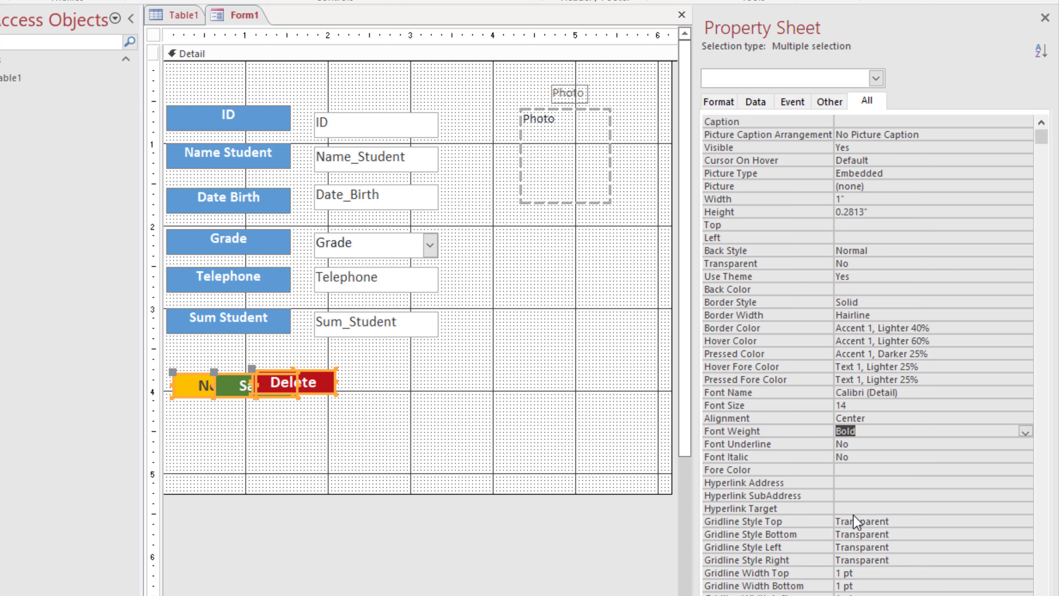
- Set the height of the three selected buttons to 0.3"
click(797, 216)
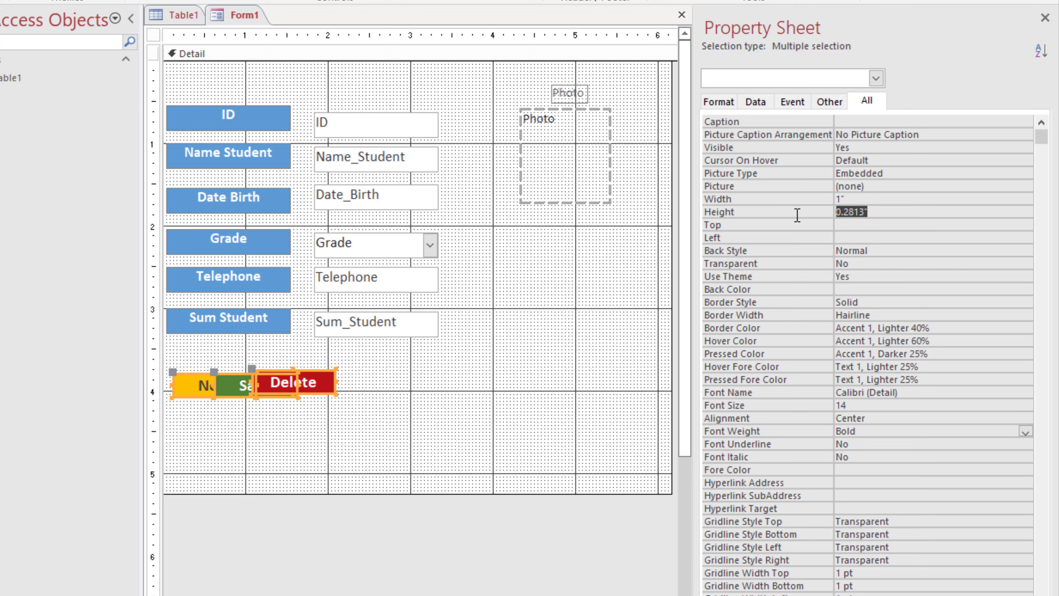
text(.3)
key(Return)
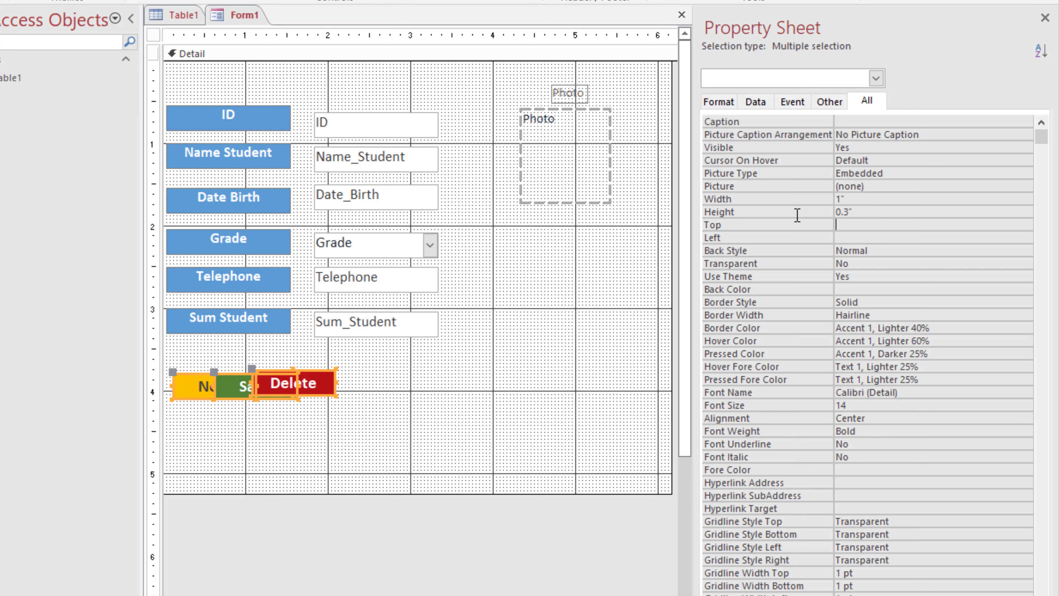
- Spread the New, Save and Delete buttons along one row, with Save's left edge at 1" and Delete's at about 2.08"
drag(227, 371, 319, 372)
drag(180, 375, 173, 374)
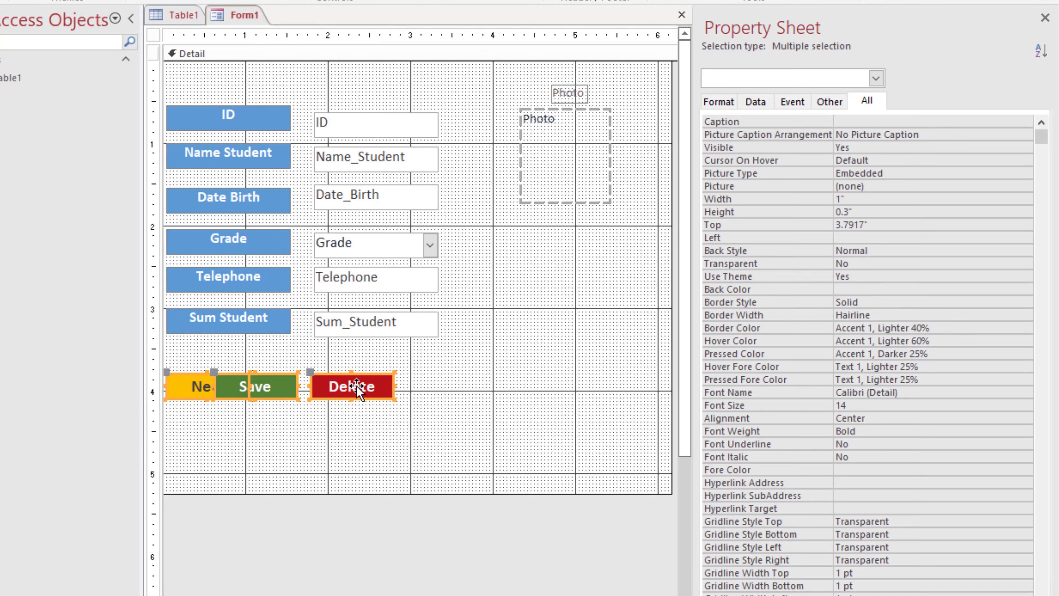
click(357, 361)
drag(322, 377, 380, 381)
click(234, 378)
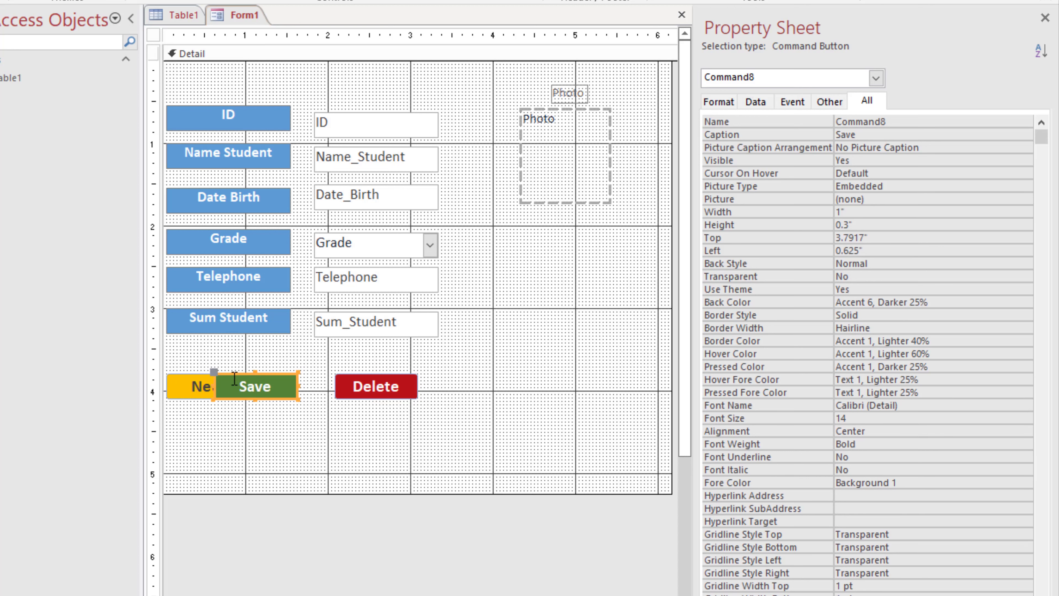
drag(218, 371, 248, 372)
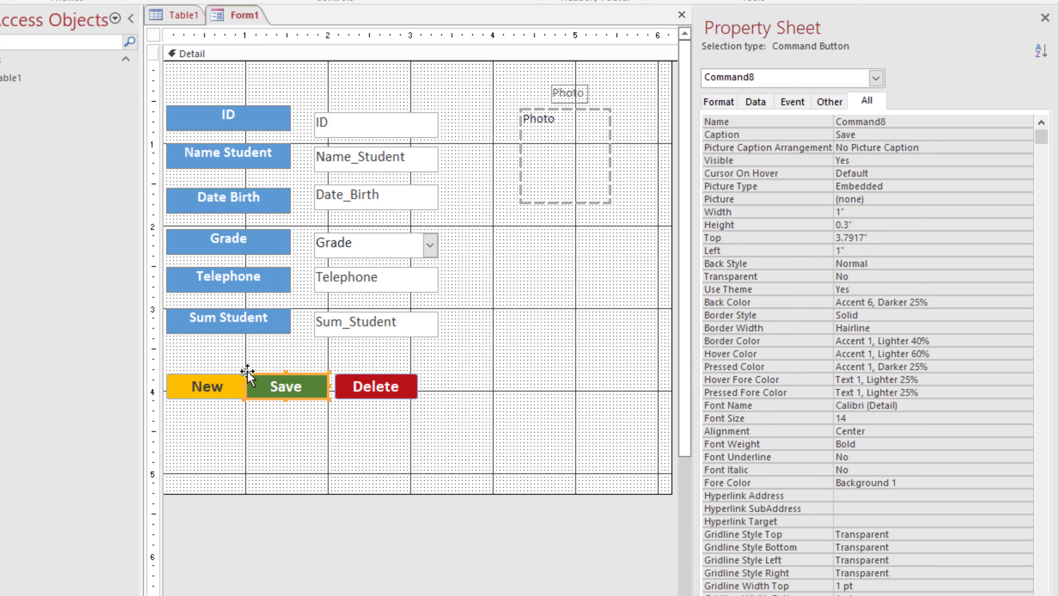
- Open gaps between the three buttons by shifting Delete slightly farther right and placing Save's left edge at 1.125"
click(381, 391)
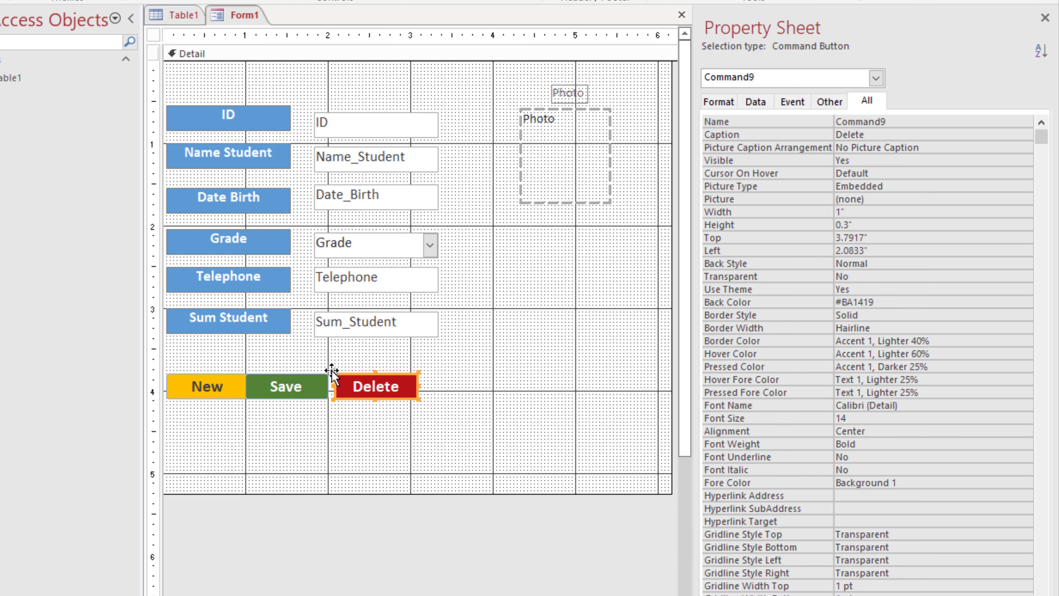
drag(331, 373, 348, 373)
click(317, 384)
drag(248, 371, 268, 372)
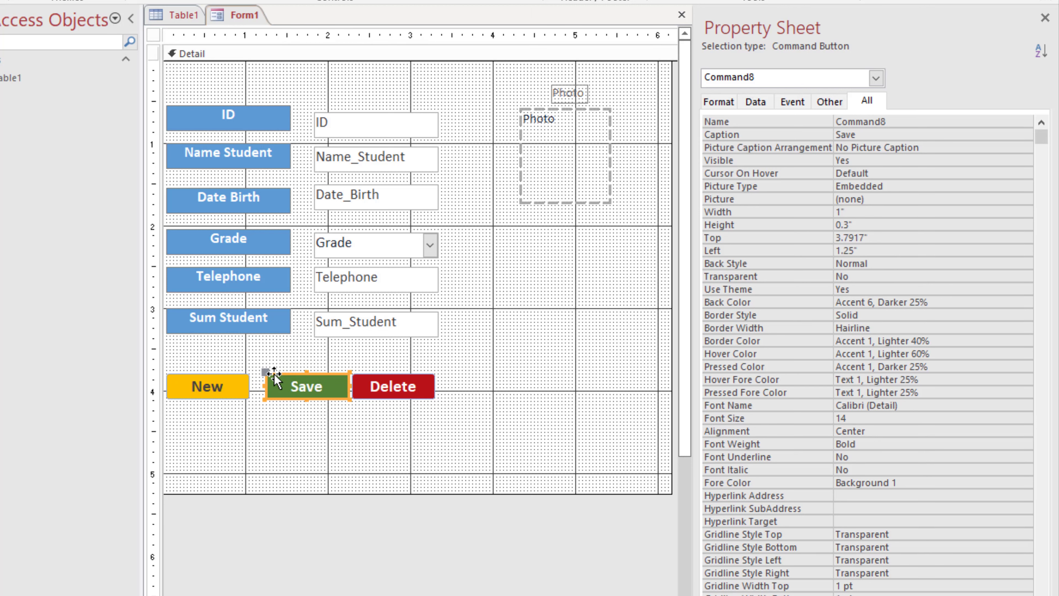
key(Left)
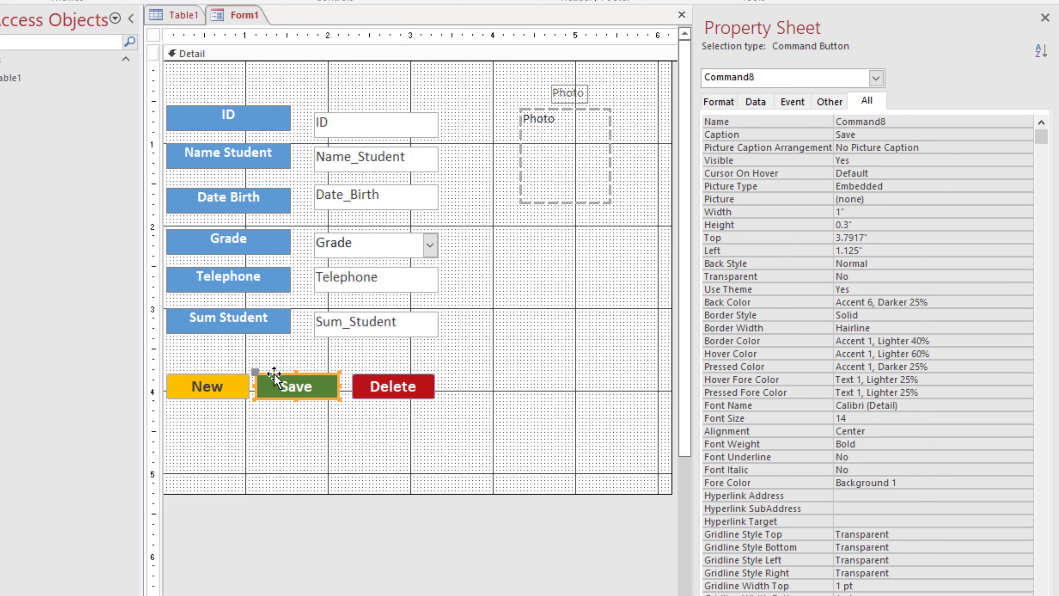
click(411, 341)
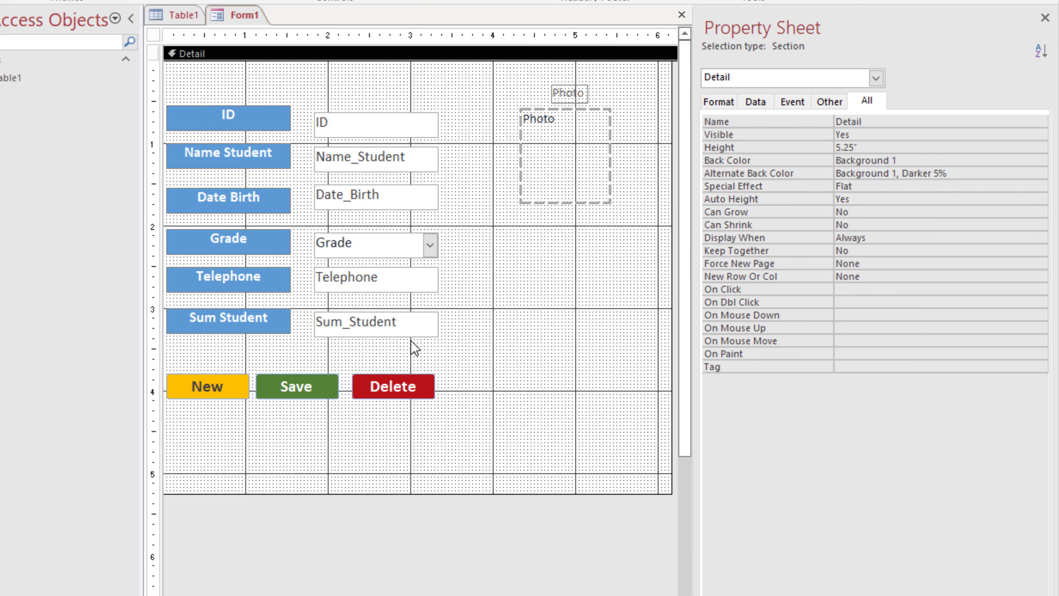
- Align the New, Save and Delete buttons by their top edges
drag(437, 350, 194, 402)
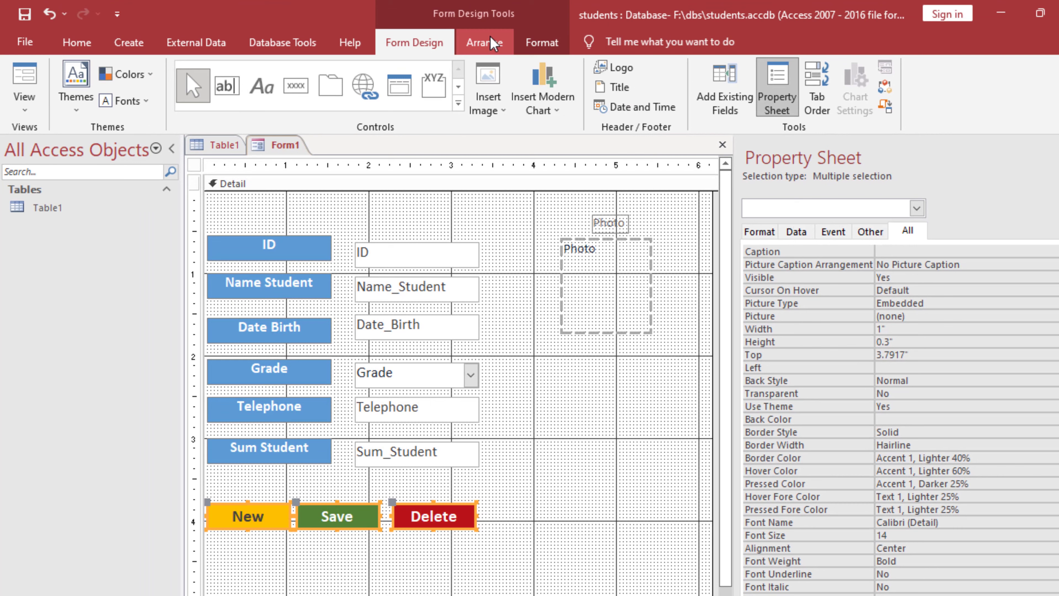
click(488, 42)
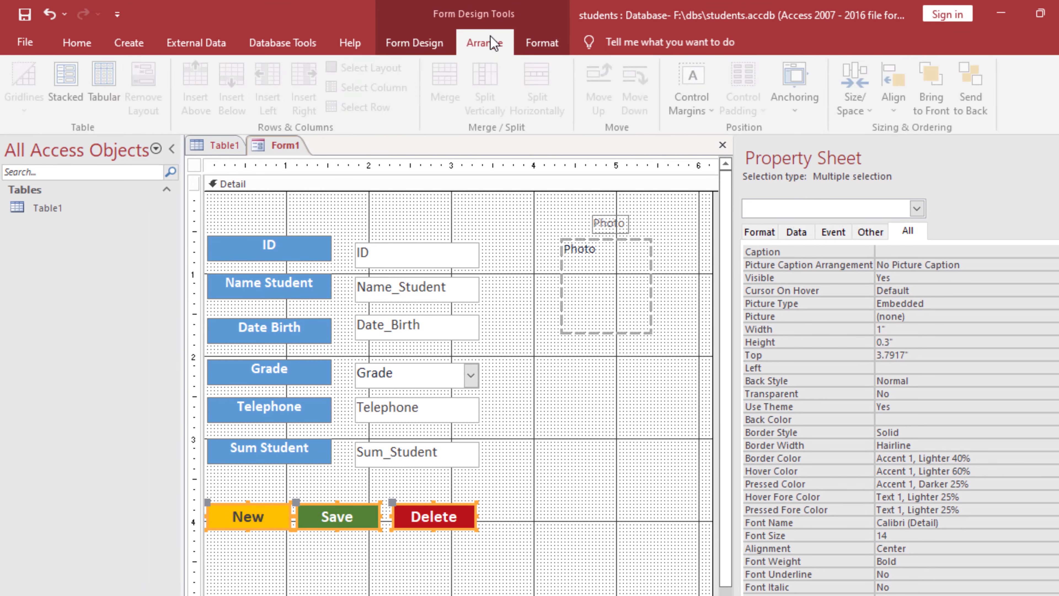
click(907, 112)
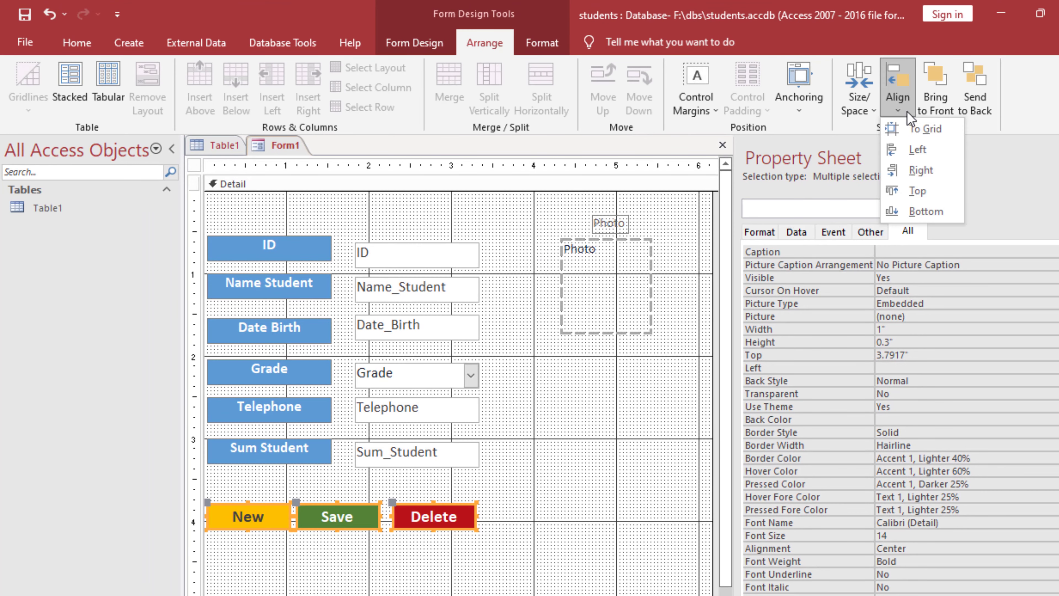
click(920, 195)
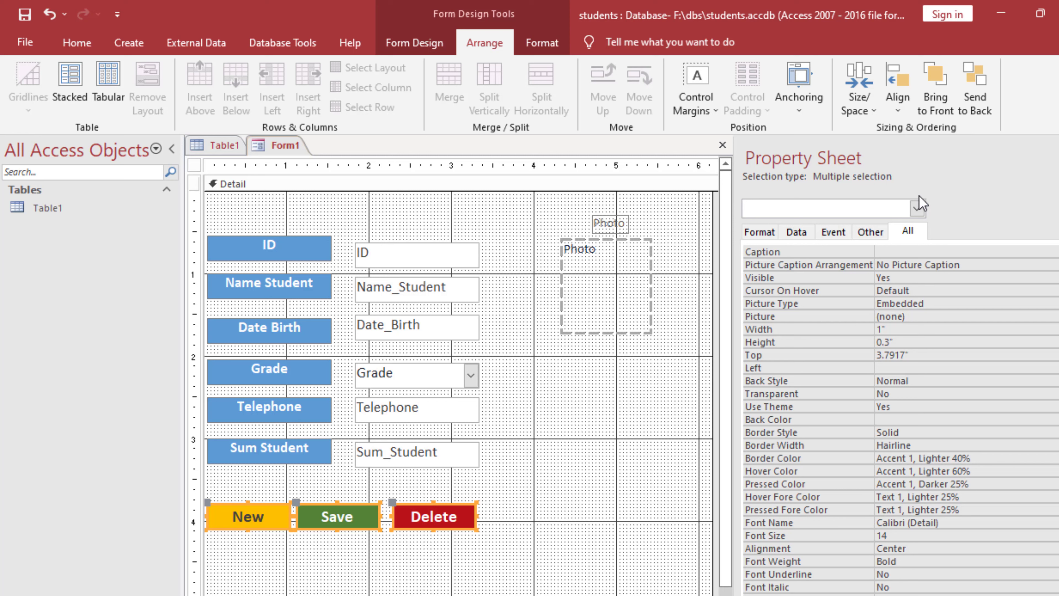
- Save the form under the name Form1
click(501, 515)
key(ctrl+s)
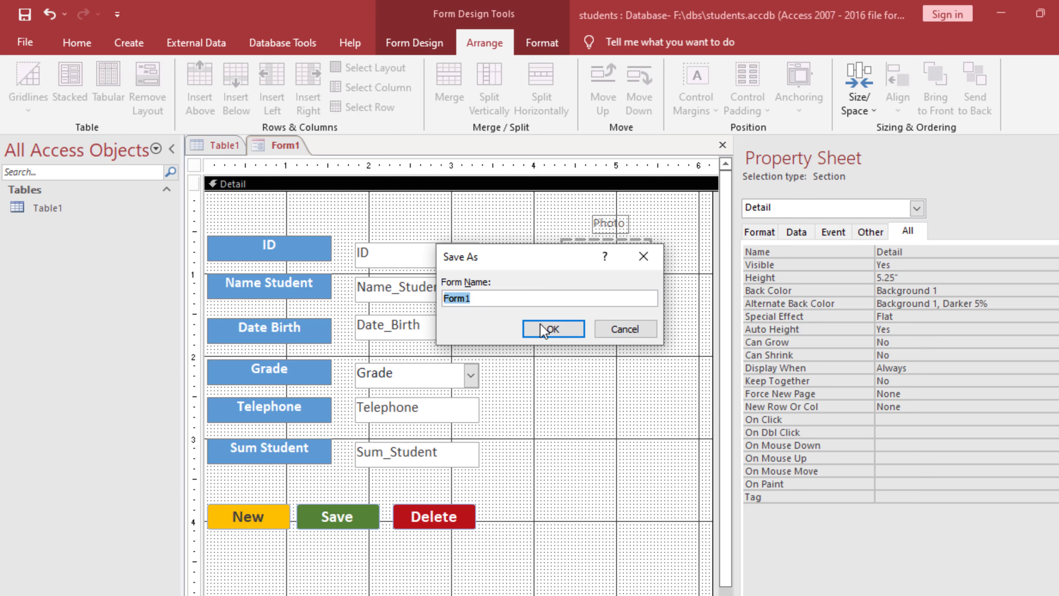
click(555, 334)
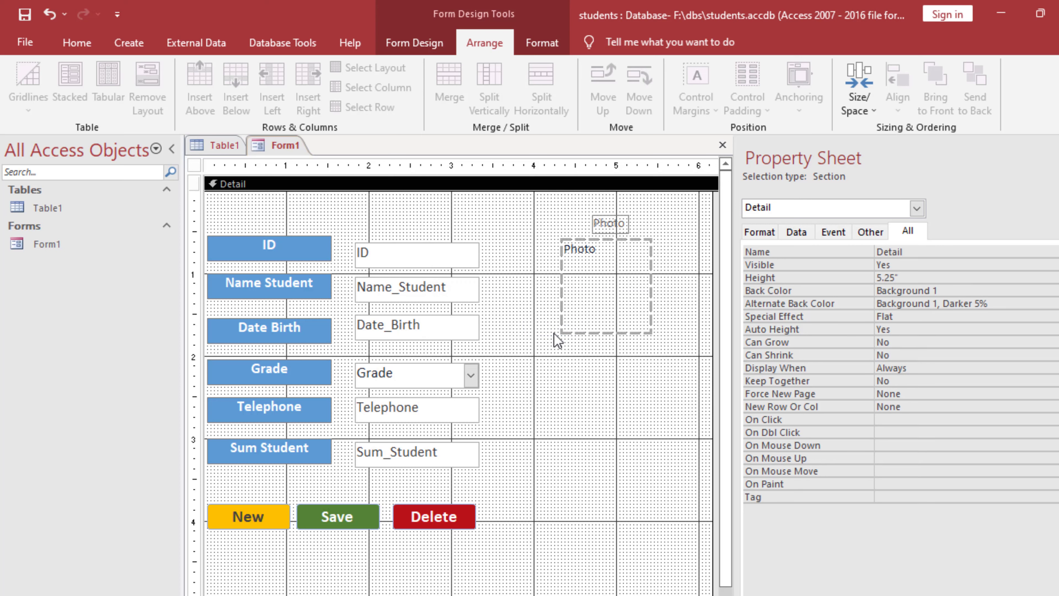
- Add a Find Record command button just right of Delete in the button row, using the Binoculars (Find) picture
click(407, 43)
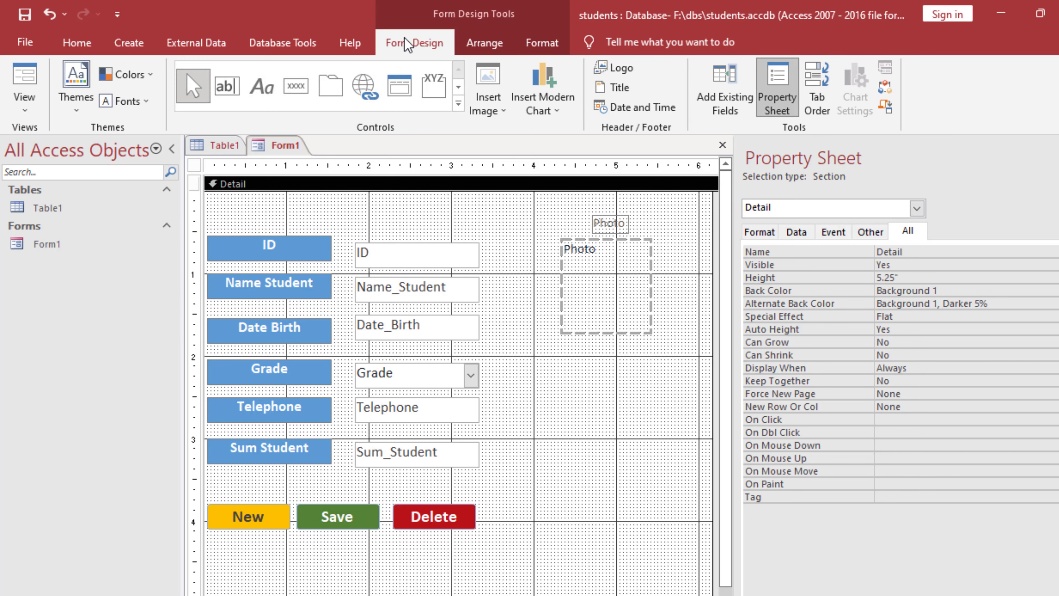
click(296, 86)
drag(483, 501, 566, 532)
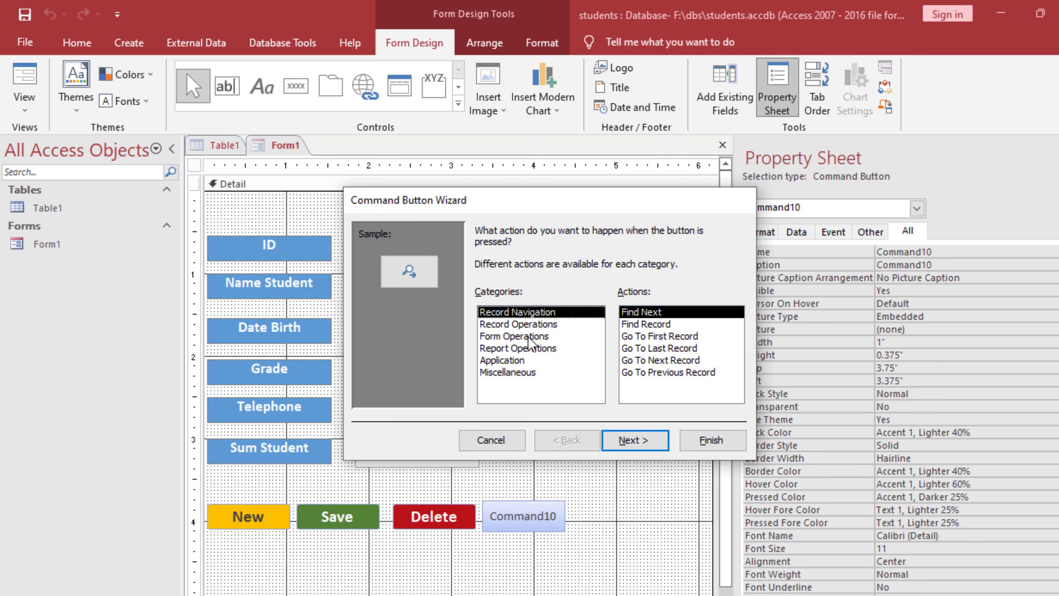
click(634, 325)
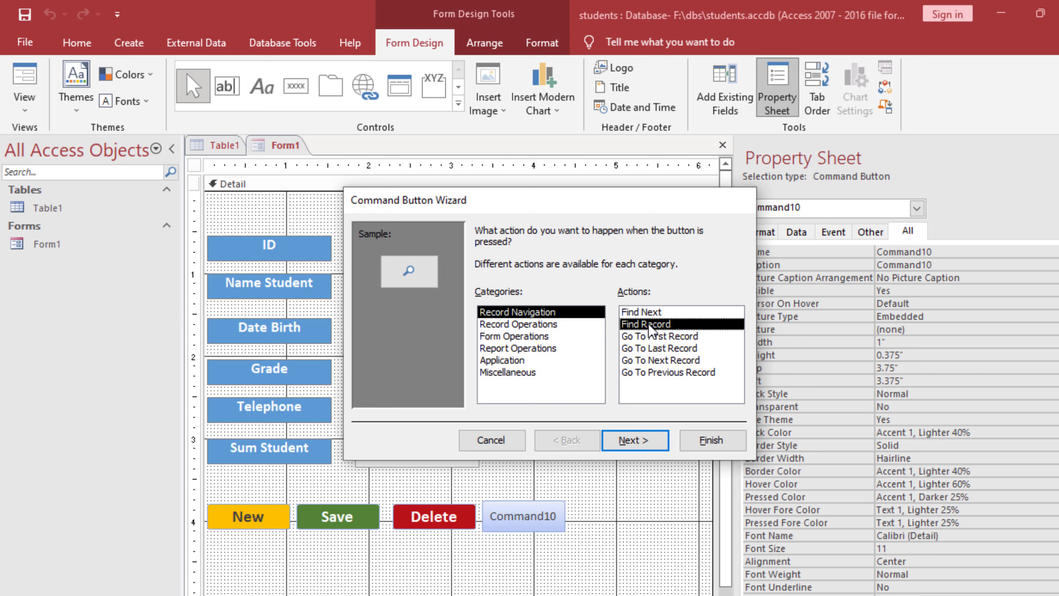
click(650, 441)
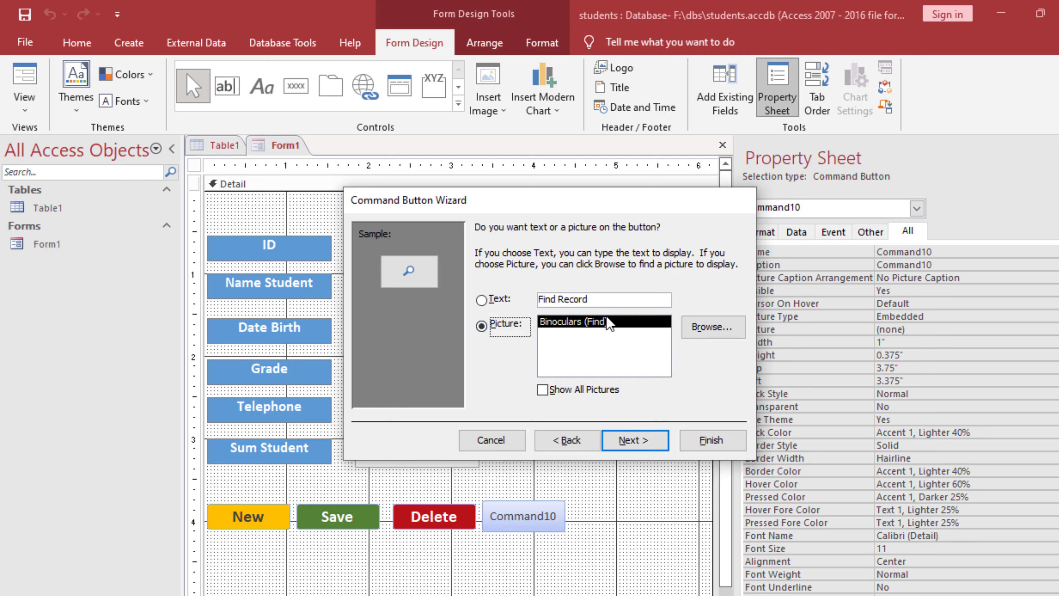
click(642, 442)
click(712, 441)
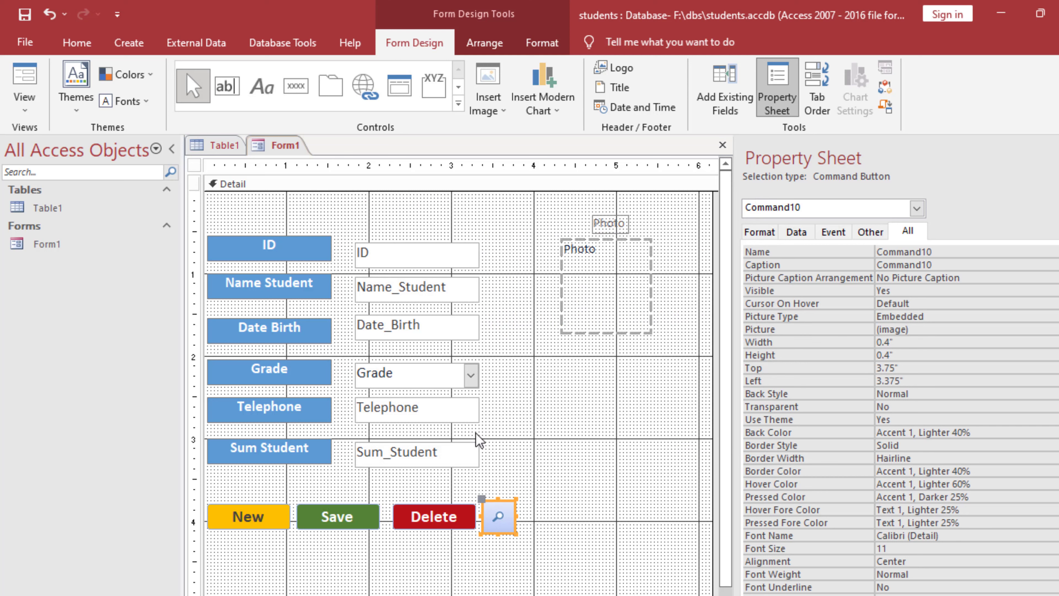
- Add a Go To First Record command button below the photo frame, at about 3.75" left and 2.21" top, with the Go To First picture
click(295, 89)
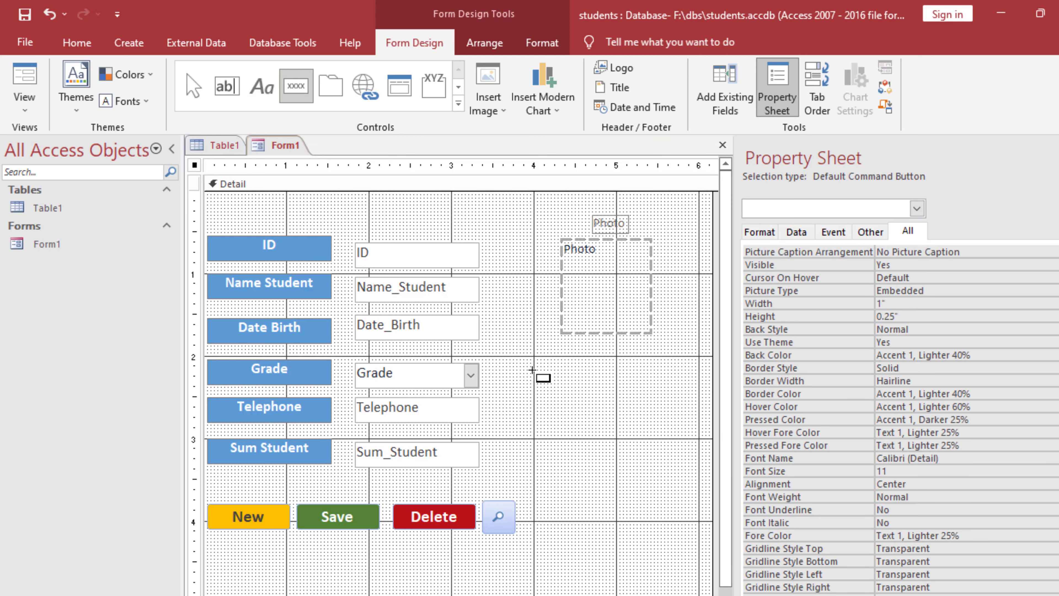
mouse_move(514, 371)
mouse_down()
mouse_move(541, 369)
mouse_move(546, 400)
mouse_up()
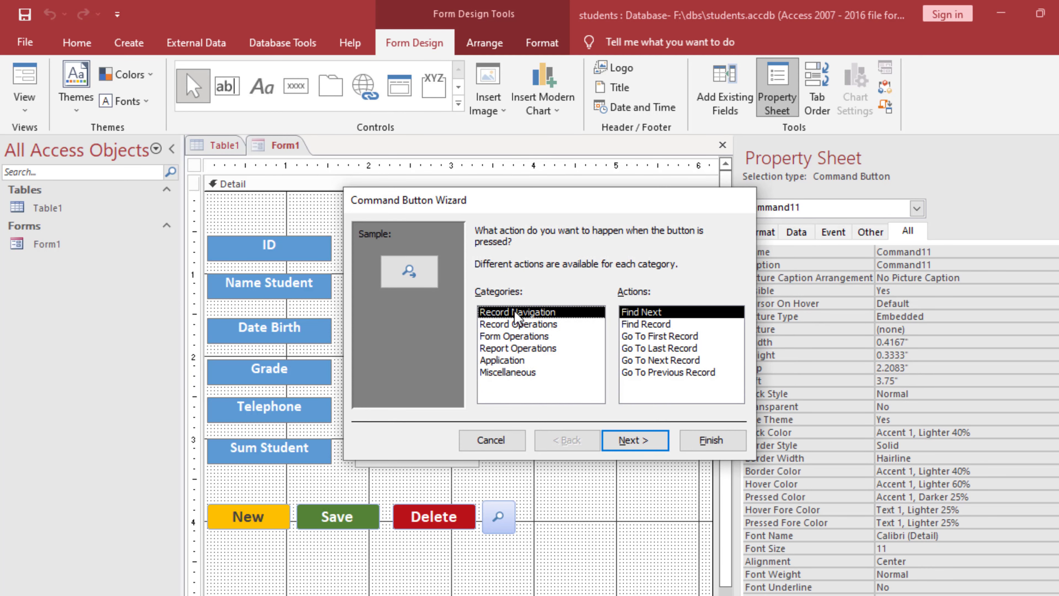
click(655, 339)
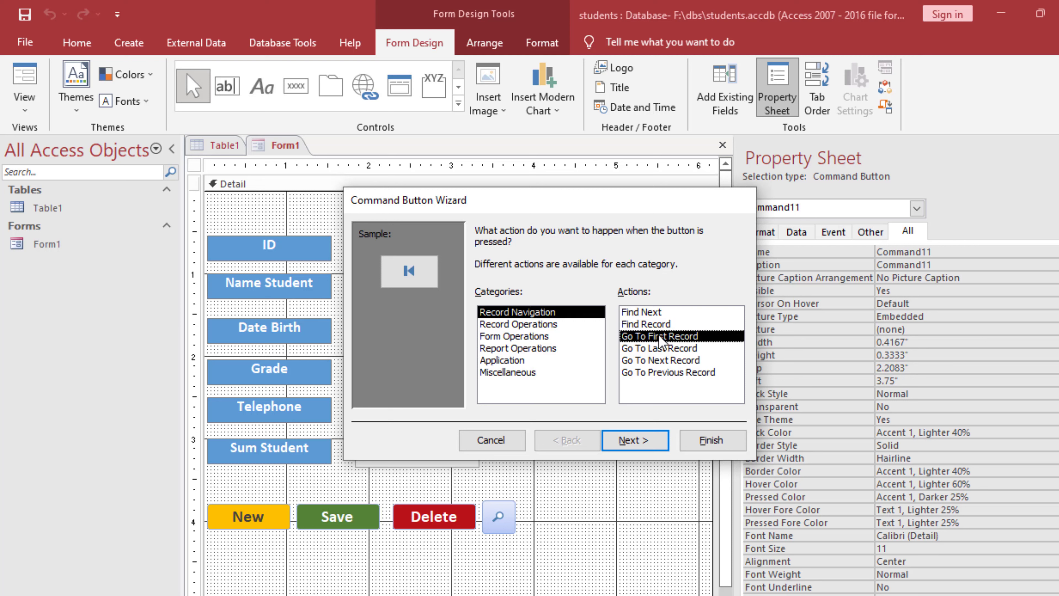
click(641, 444)
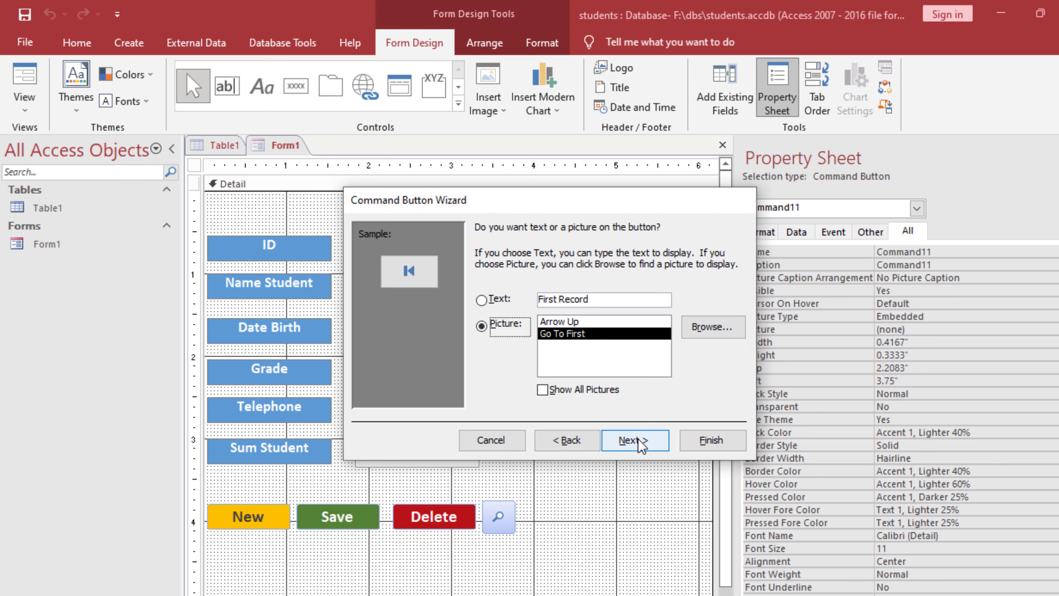
click(641, 445)
click(711, 441)
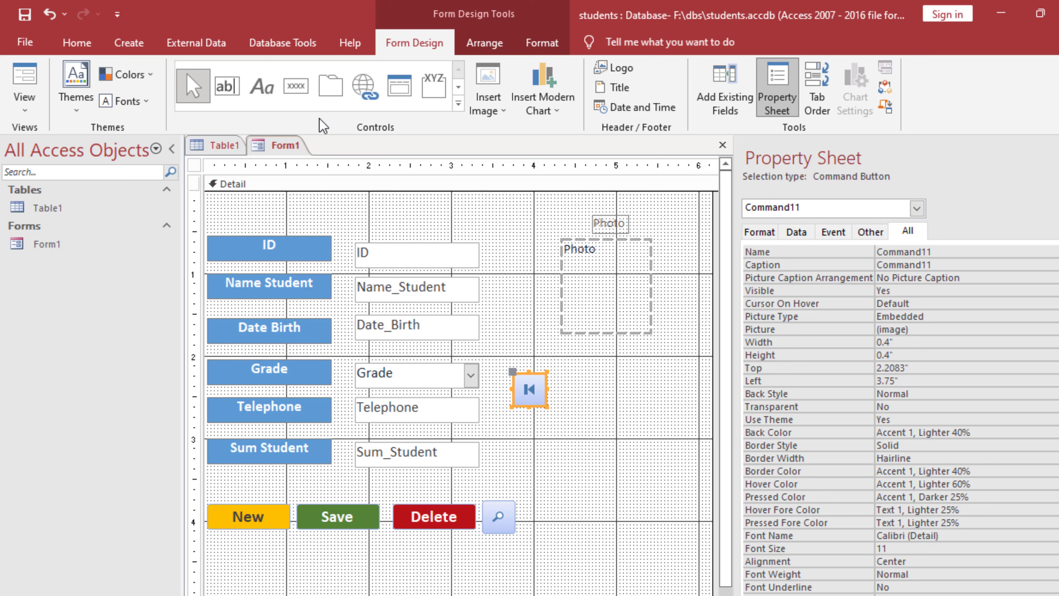
- Add a Go To Next Record command button immediately right of the first-record button, using the Go To Next picture
click(296, 88)
drag(548, 374, 586, 406)
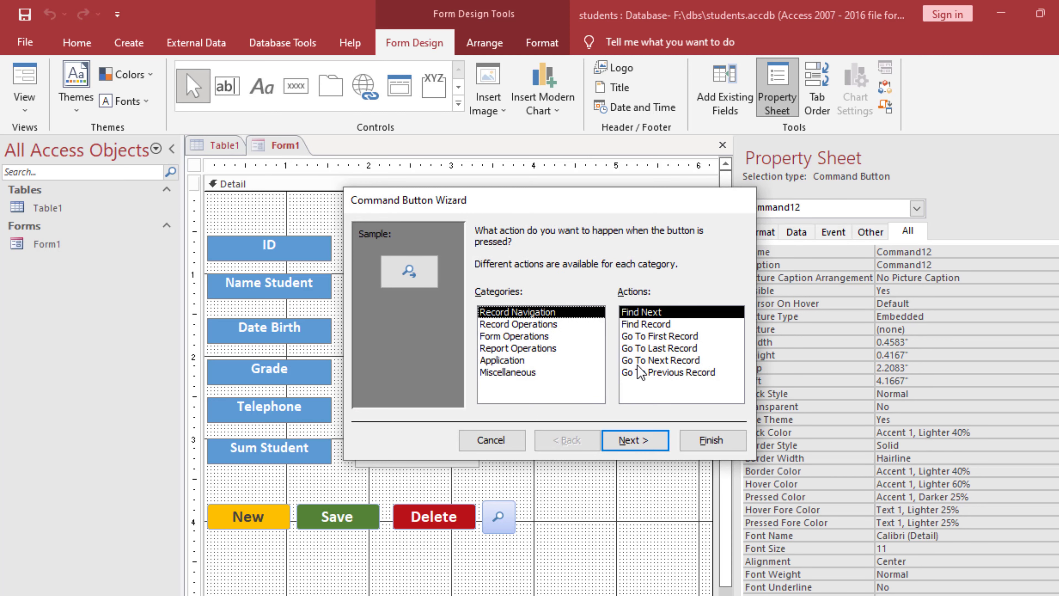
click(661, 361)
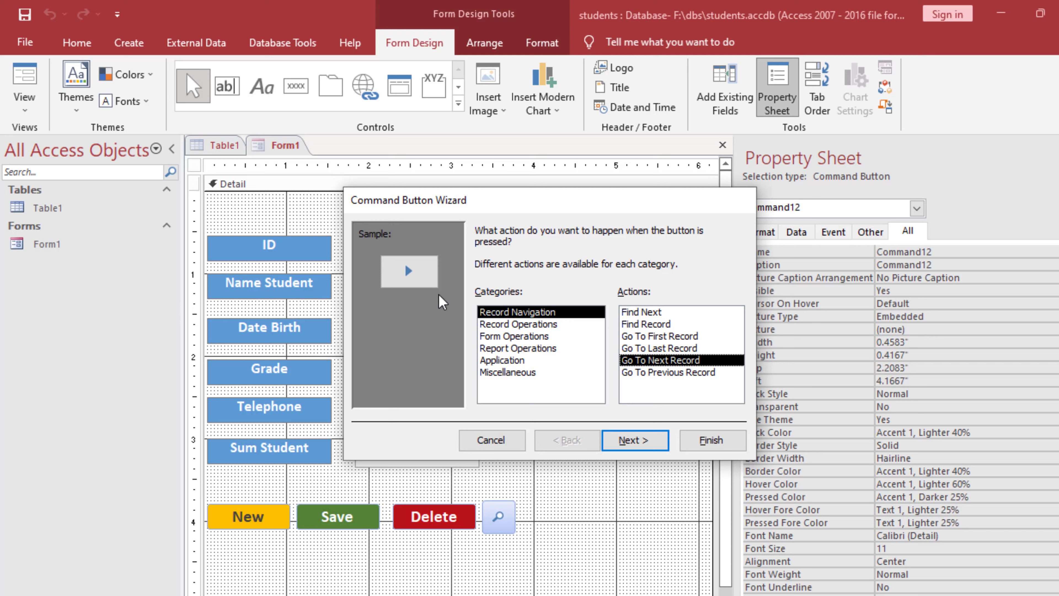
click(625, 440)
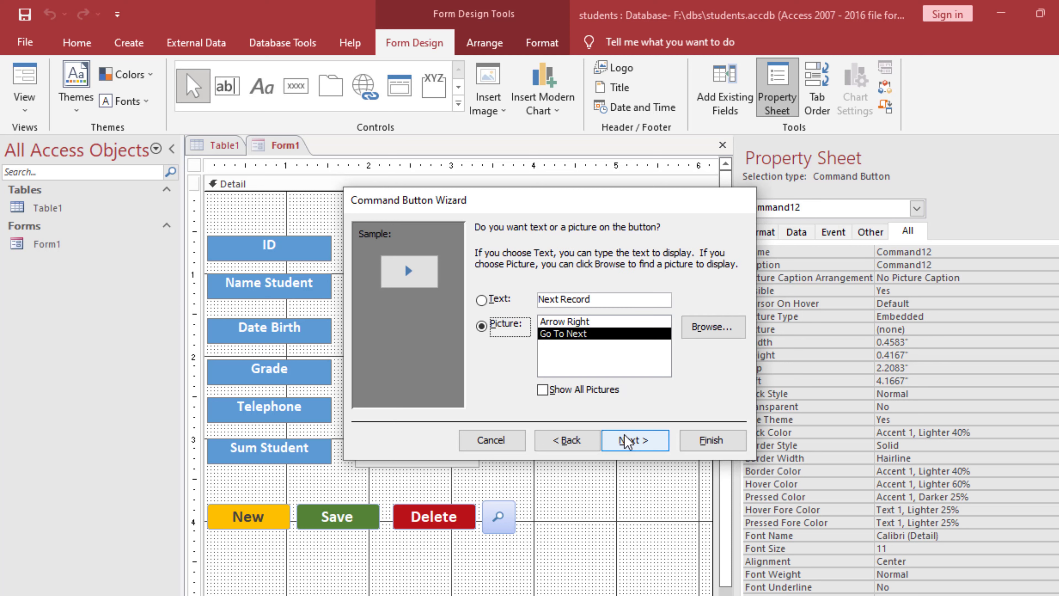
click(625, 441)
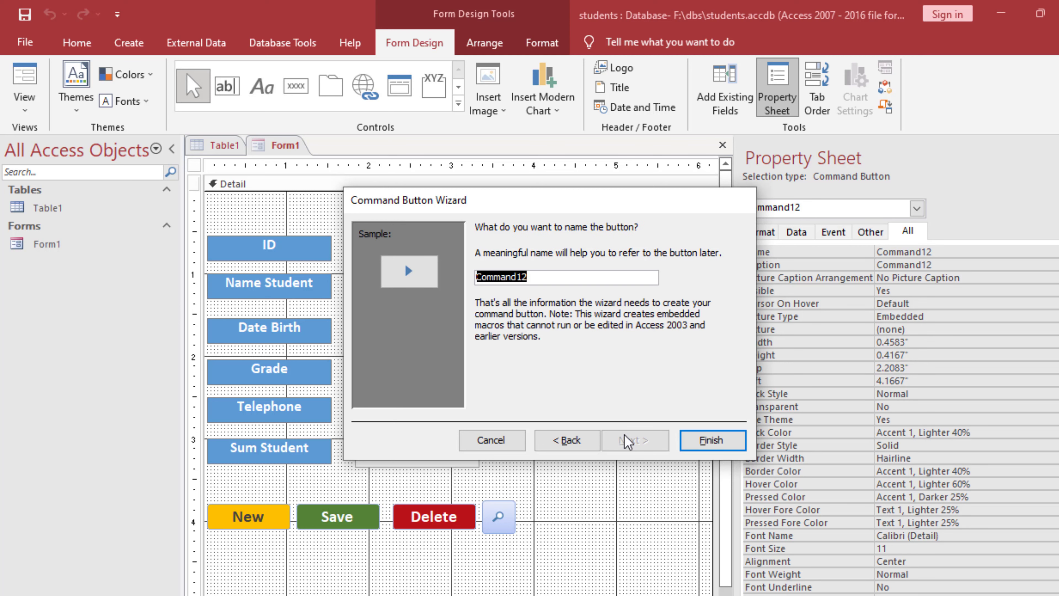
click(712, 440)
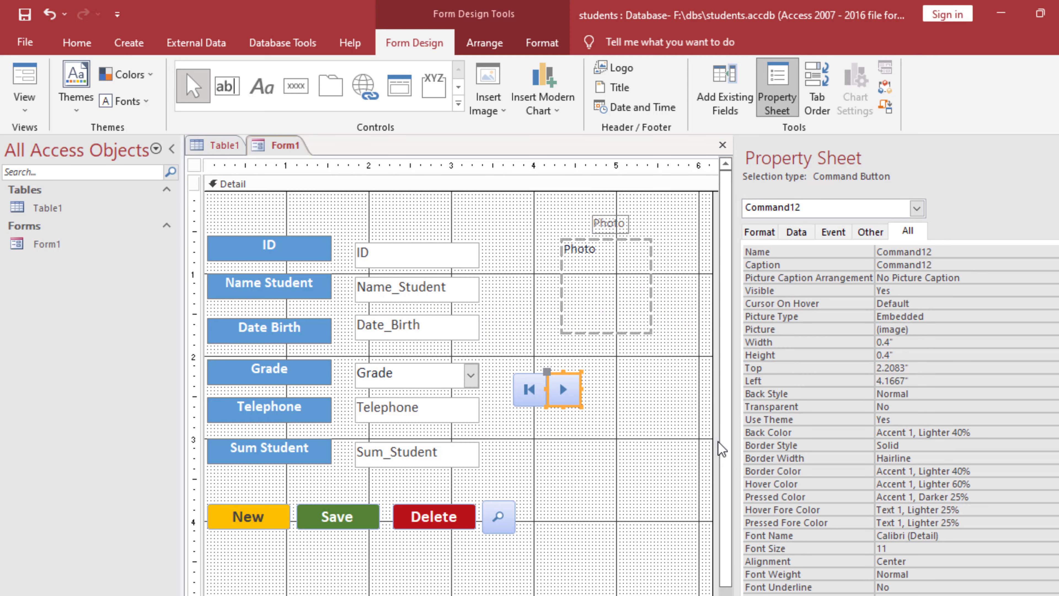
- Add a Go To Previous Record button with the Go To Previous picture right of the next-record button and nudge it level with that row
click(296, 85)
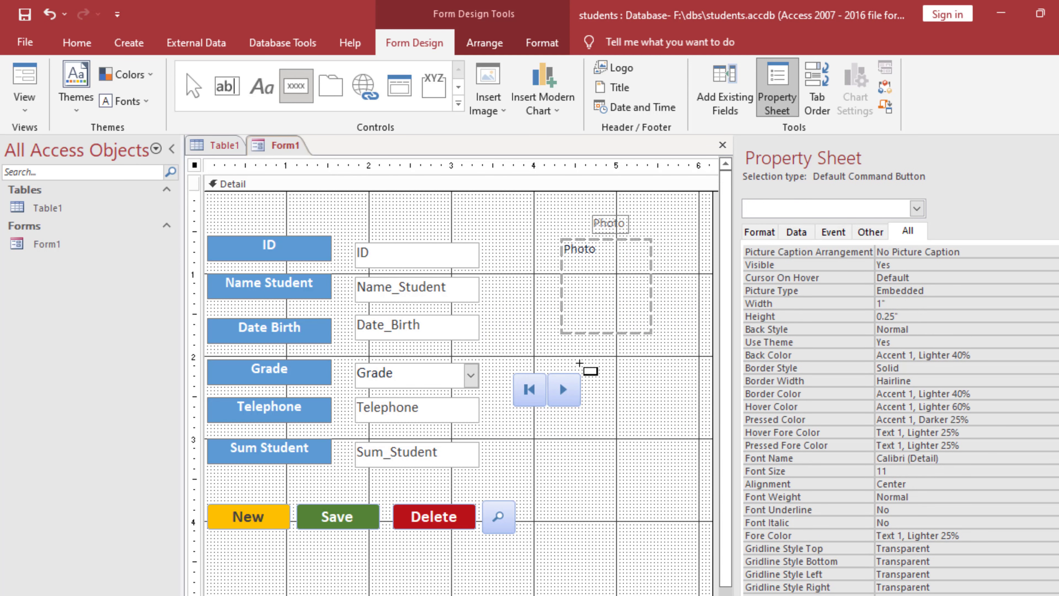
drag(583, 370, 620, 413)
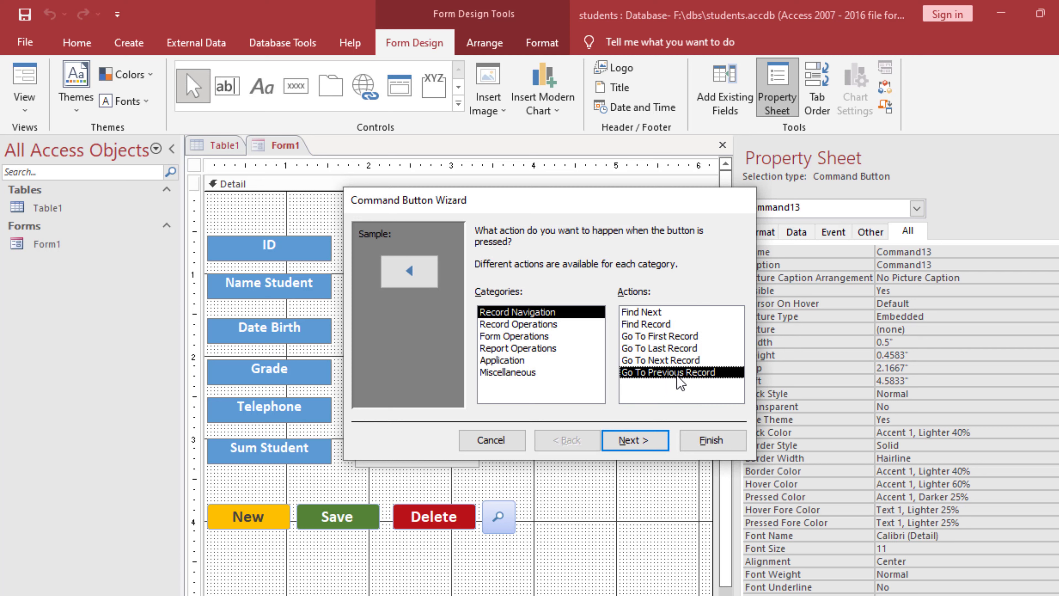
click(639, 444)
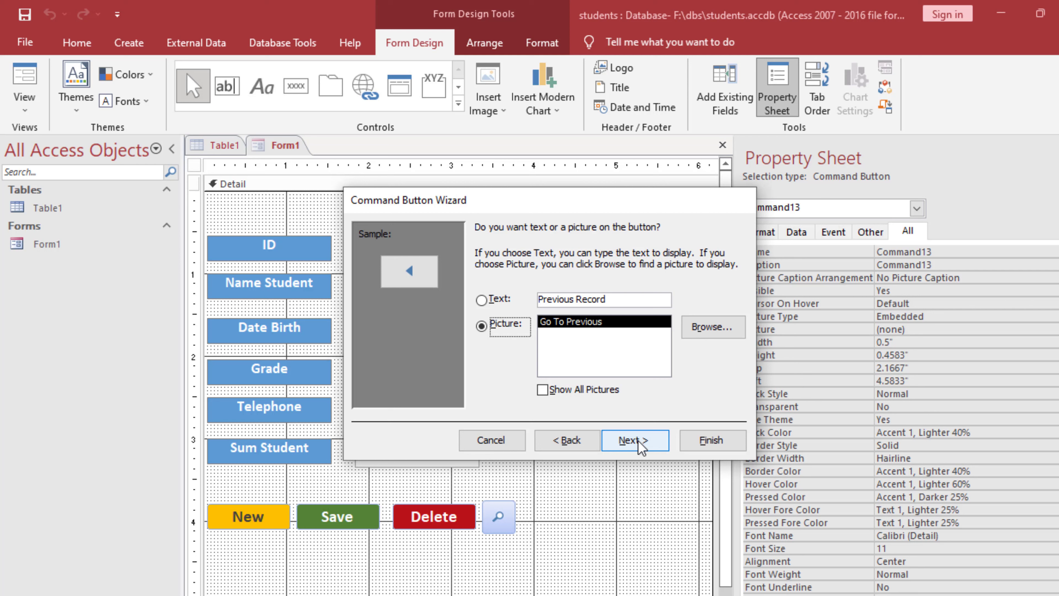
click(639, 443)
click(712, 442)
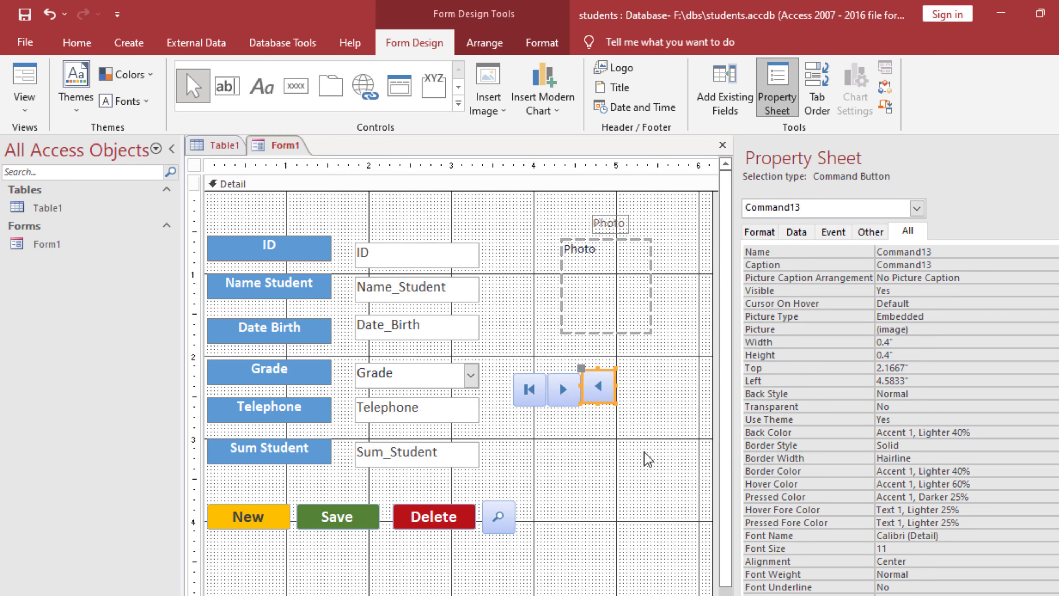
key(Down)
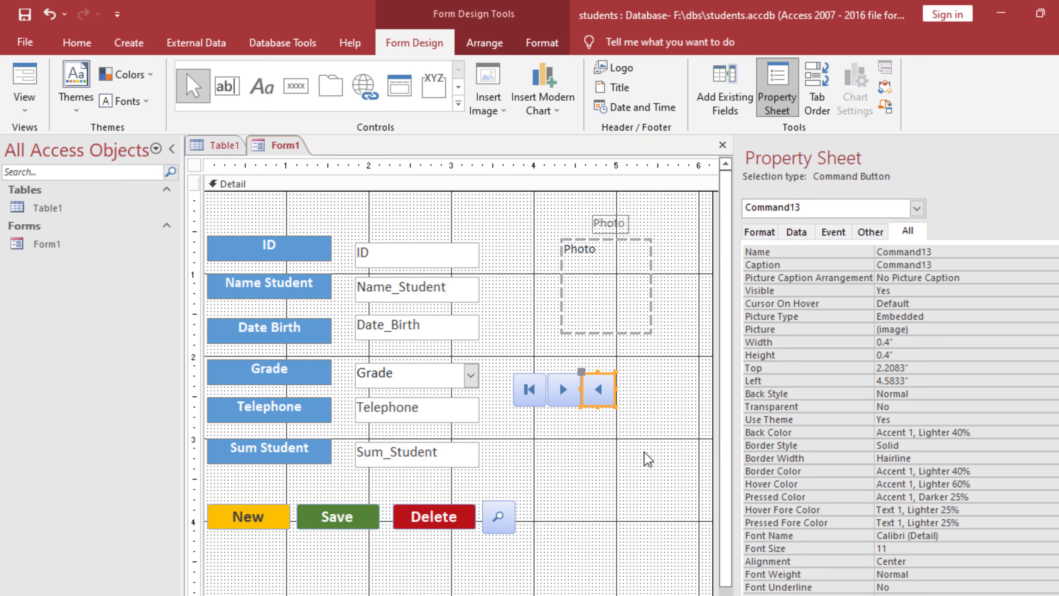
- Add a Go To Last Record command button at the right end of the navigation row, using the Go To Last picture
click(296, 88)
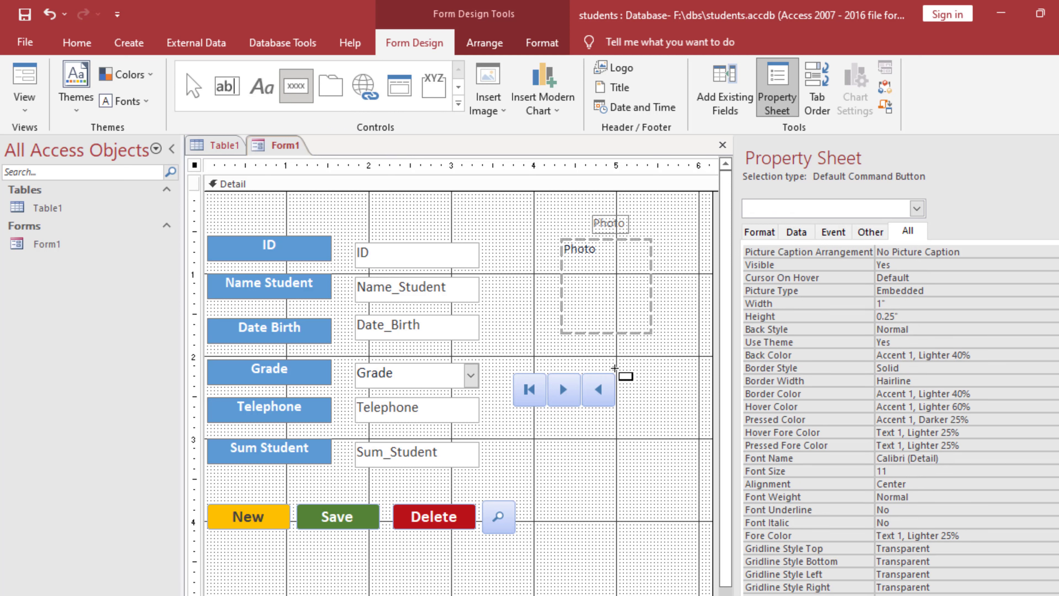
mouse_move(617, 373)
mouse_down()
mouse_move(663, 390)
mouse_move(660, 405)
mouse_up()
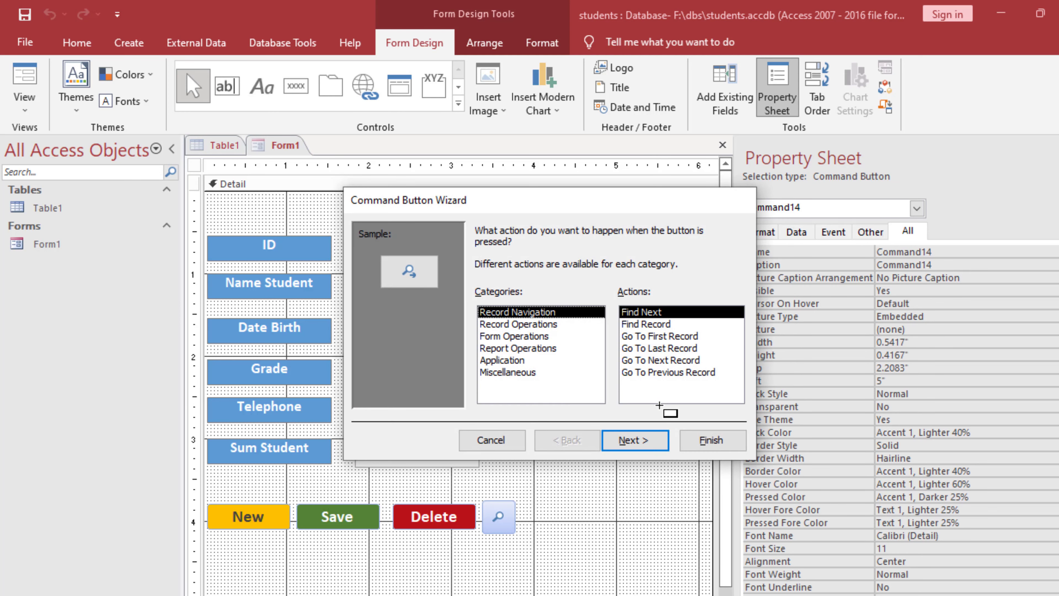
click(659, 349)
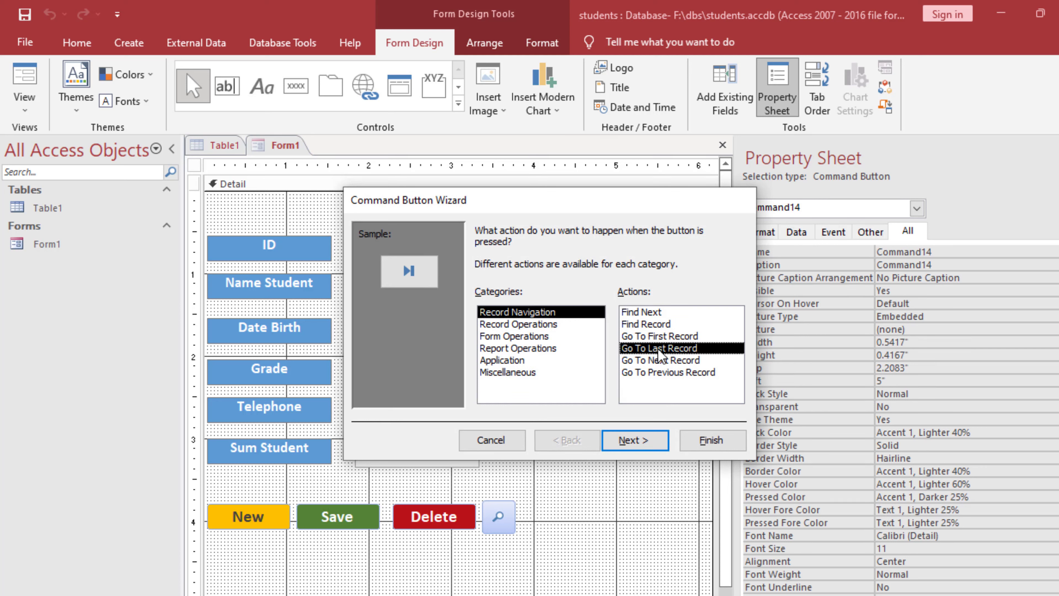
click(640, 443)
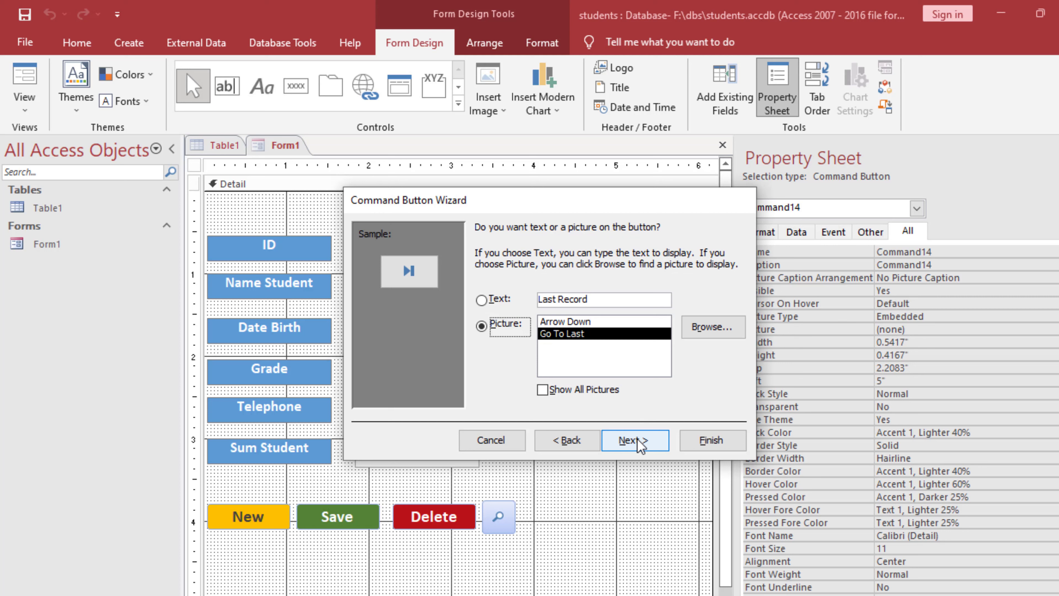
click(637, 440)
click(712, 442)
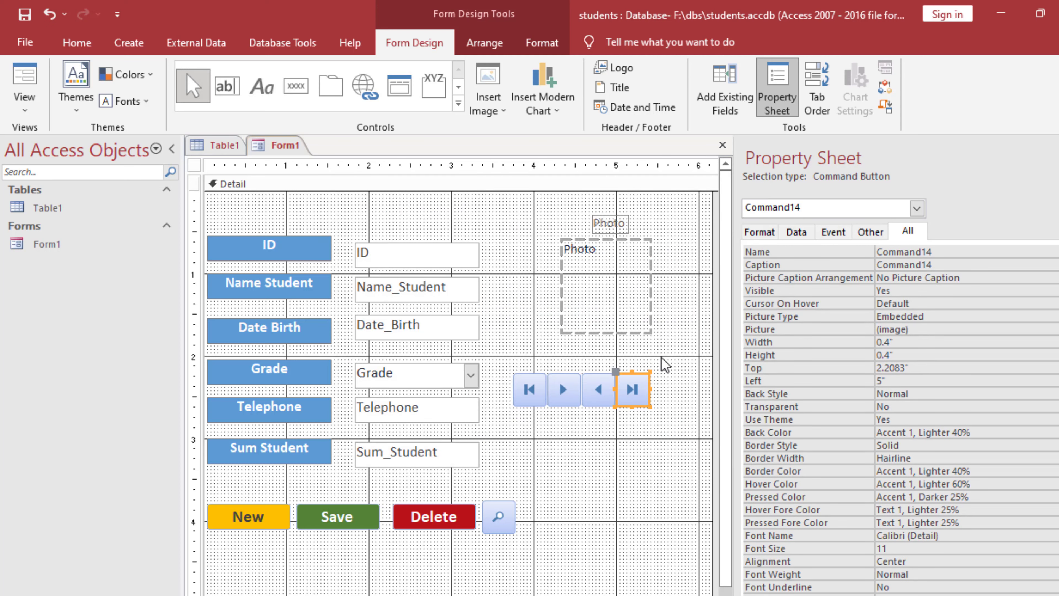
- Shift the four navigation buttons together slightly to the right so they sit more centrally beneath the photo frame
click(666, 365)
drag(666, 362, 519, 400)
key(Right)
key(Right)
key(Right)
key(Right)
key(Right)
key(Right)
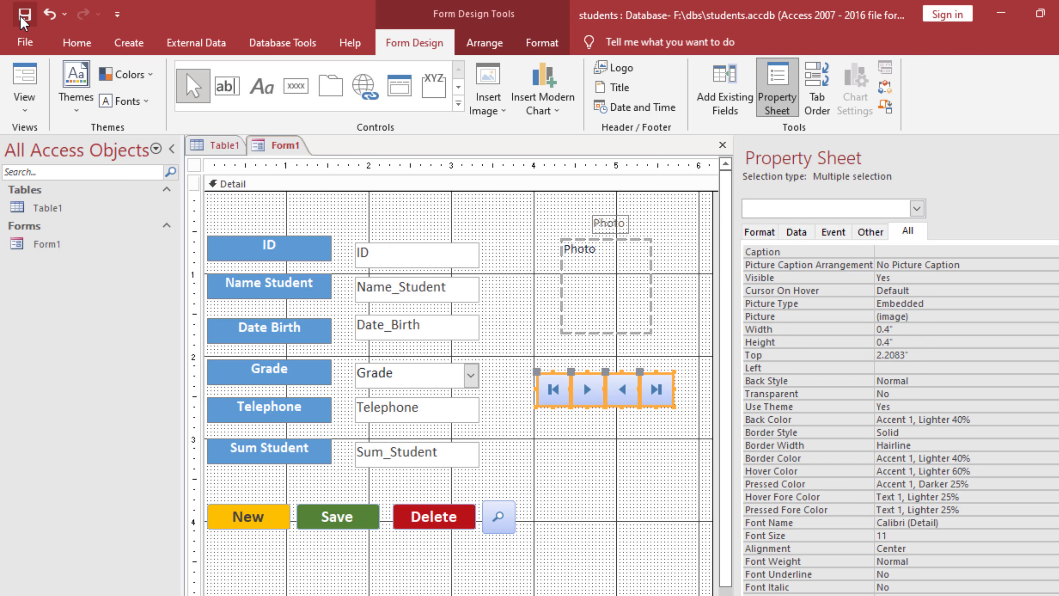
- Switch the form to Form view and enter F1 as the student name in the new record
click(21, 109)
click(50, 141)
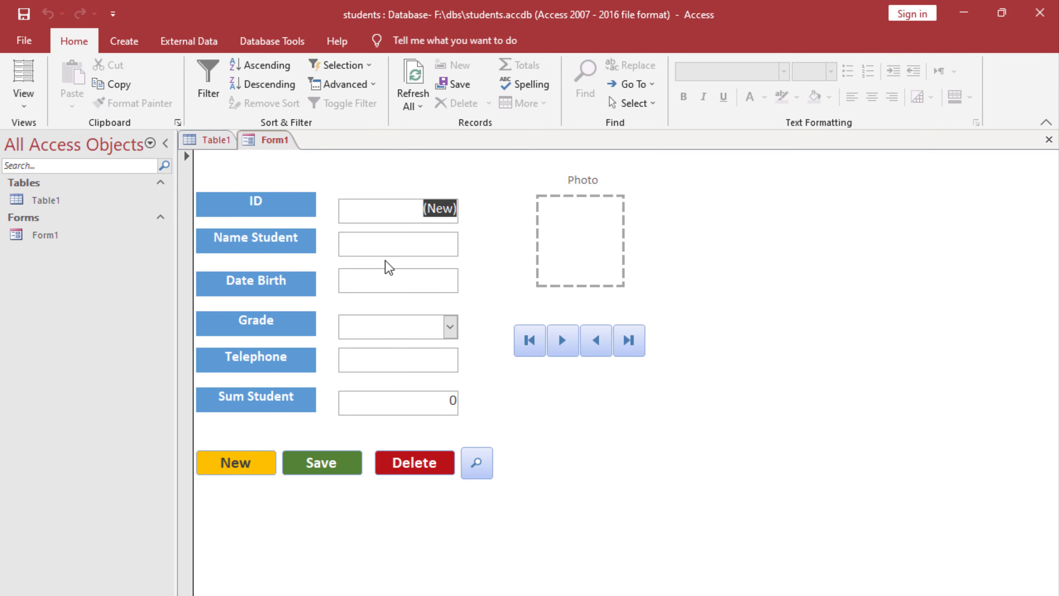
click(390, 245)
text(F1)
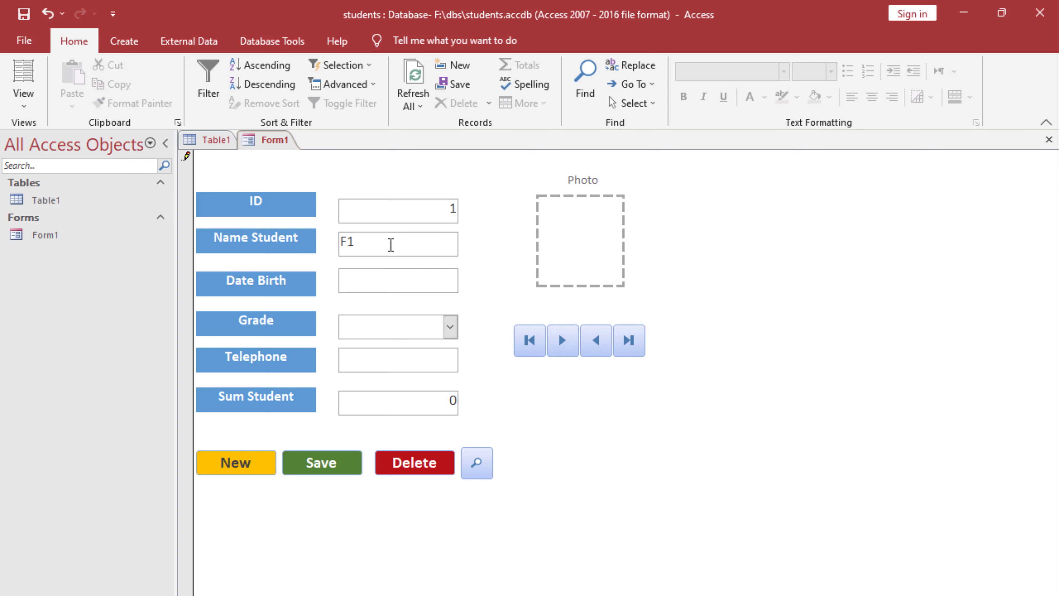
- Fill in the student's date of birth by picking a calendar date and replacing the last two digits of its year
click(428, 284)
click(467, 274)
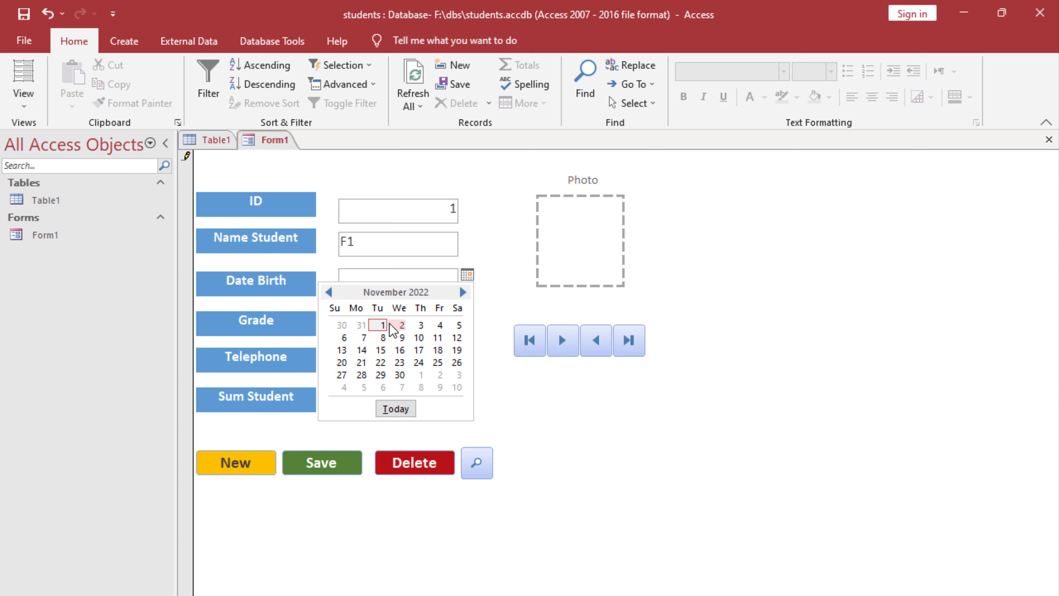
click(380, 326)
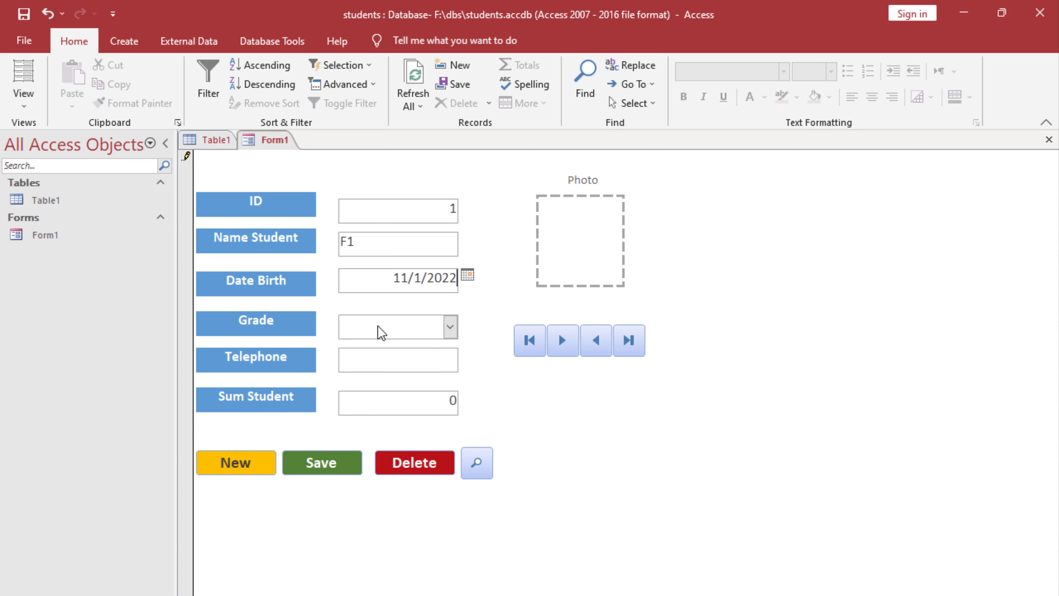
click(443, 278)
drag(445, 277, 474, 281)
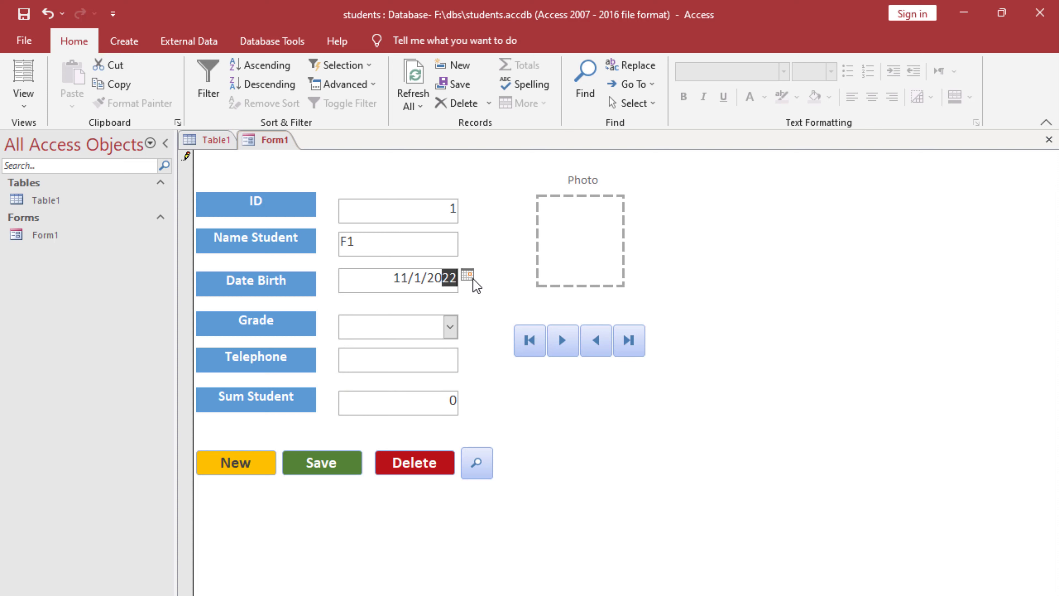
text(14)
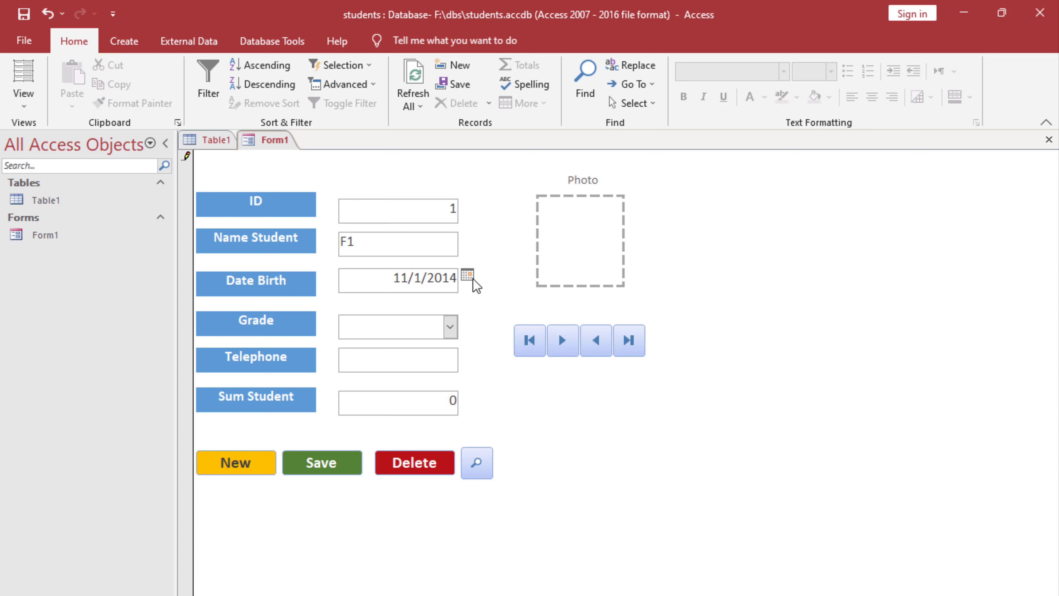
- Choose Grade1 as the student's grade and fill in the telephone number
click(451, 329)
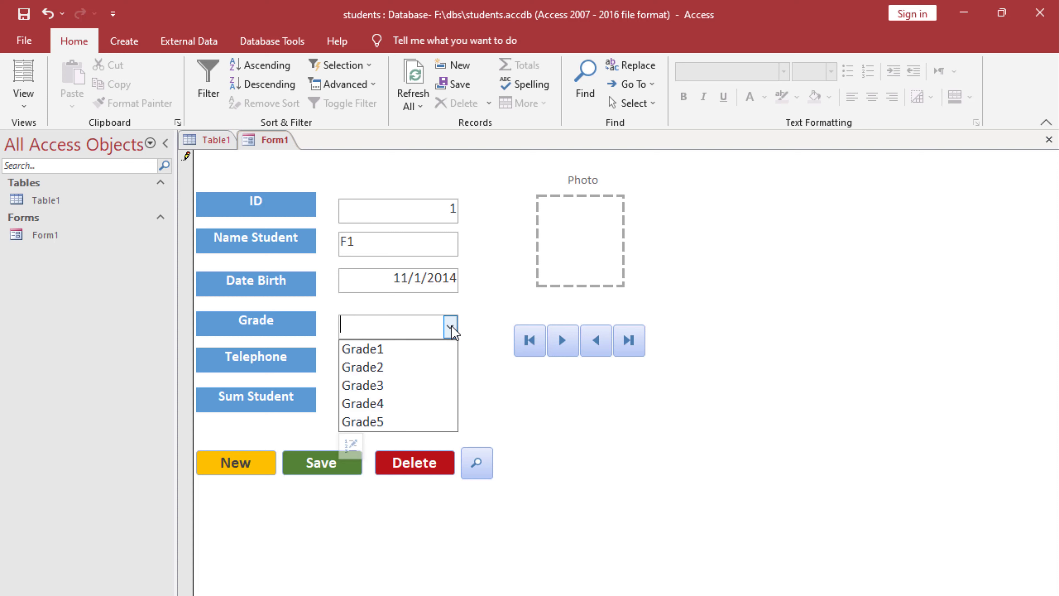
click(402, 349)
click(386, 370)
text(464646464)
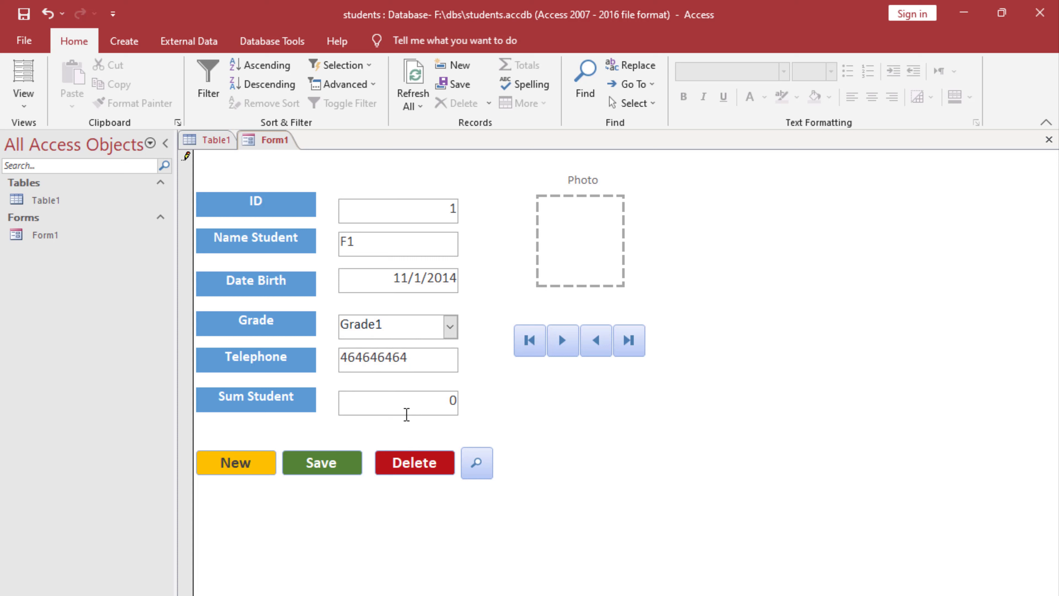
- Set the Sum Student value of the first student's record to 5.5
double_click(458, 401)
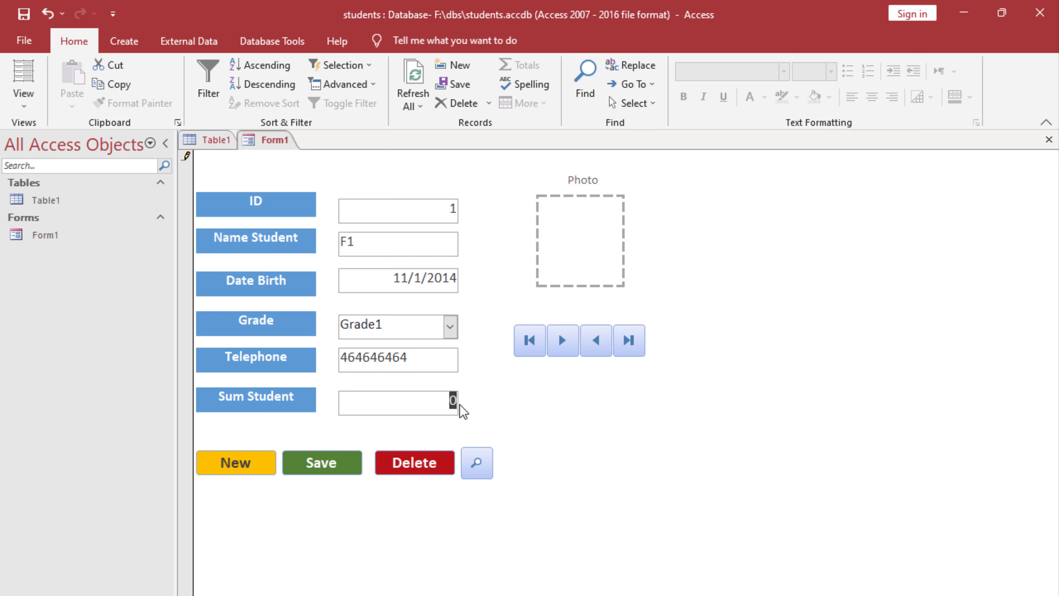
key(BackSpace)
text(5.5)
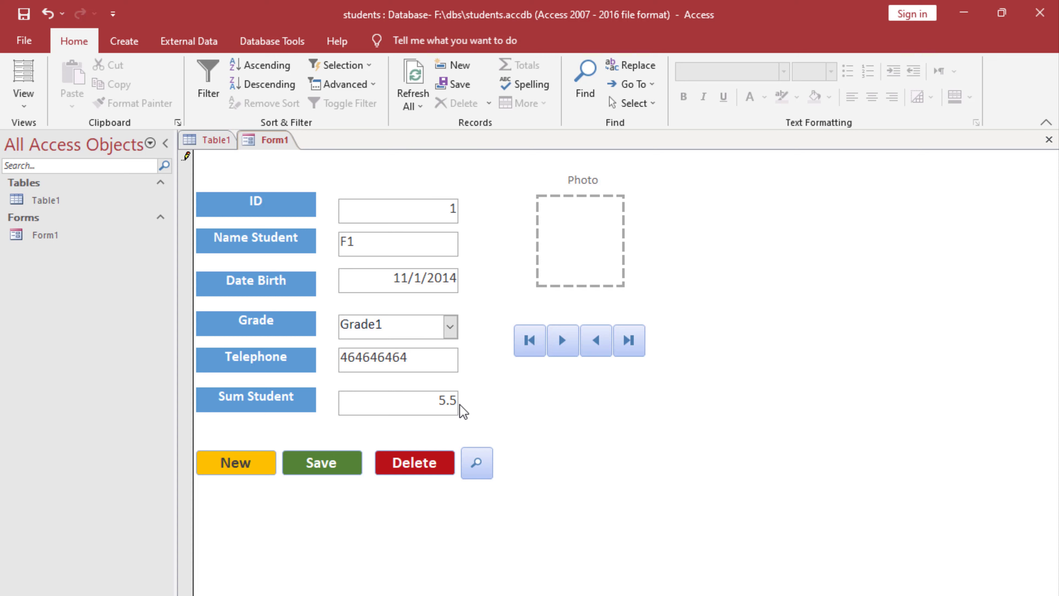
- Attach the image b4 - Copy.jpg as the photo in the first student's record
click(606, 210)
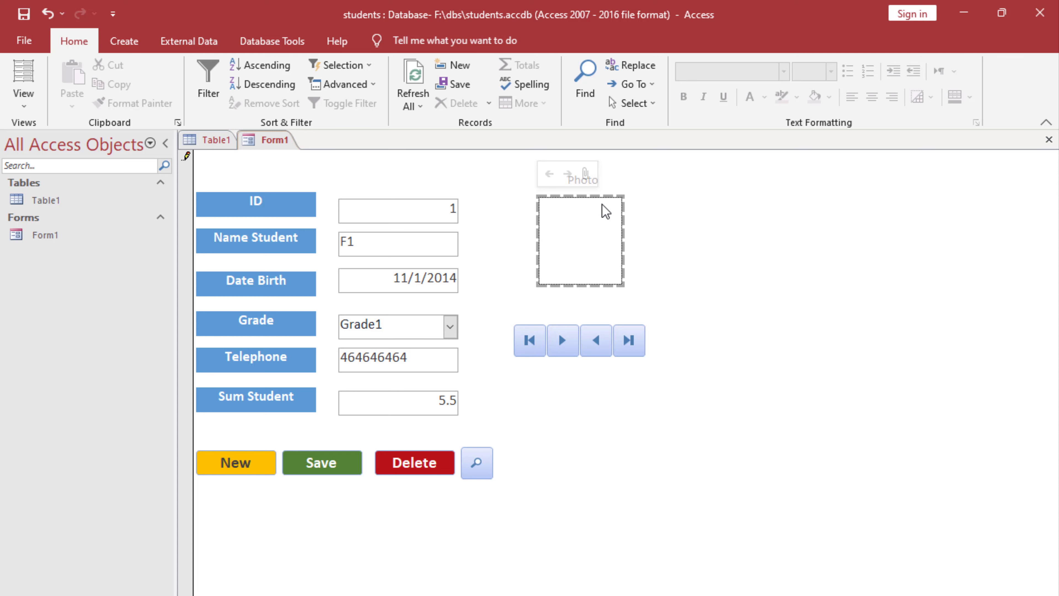
click(586, 173)
click(656, 363)
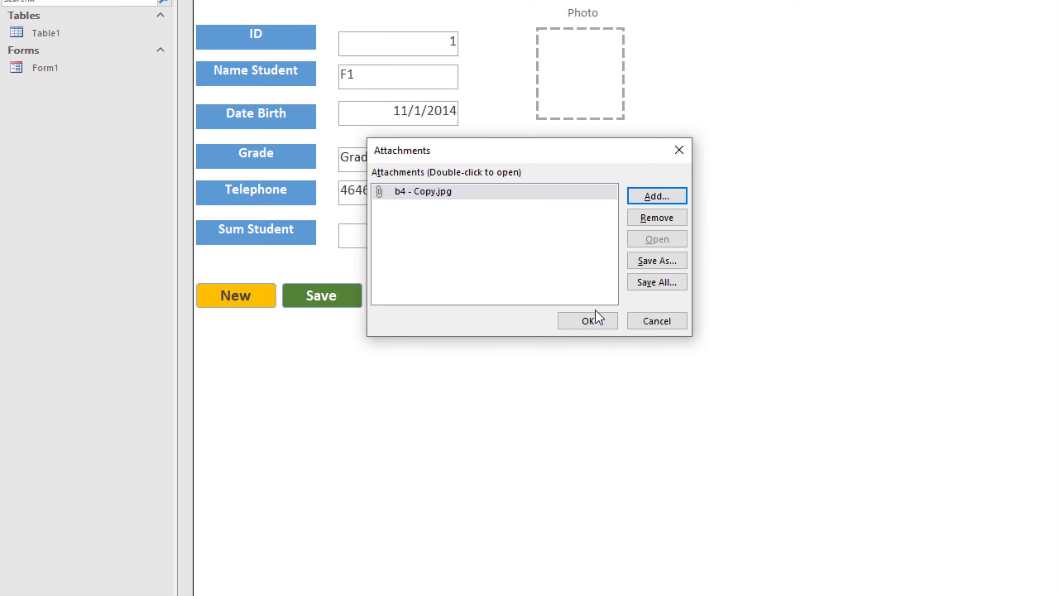
click(595, 311)
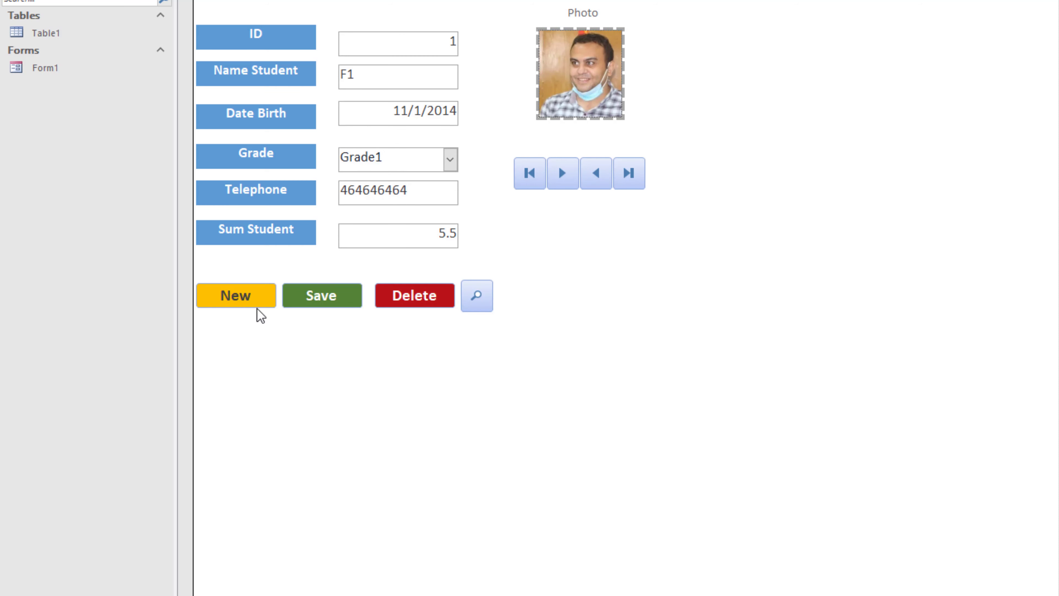
- Start a new record and enter F2 as the student name
click(232, 303)
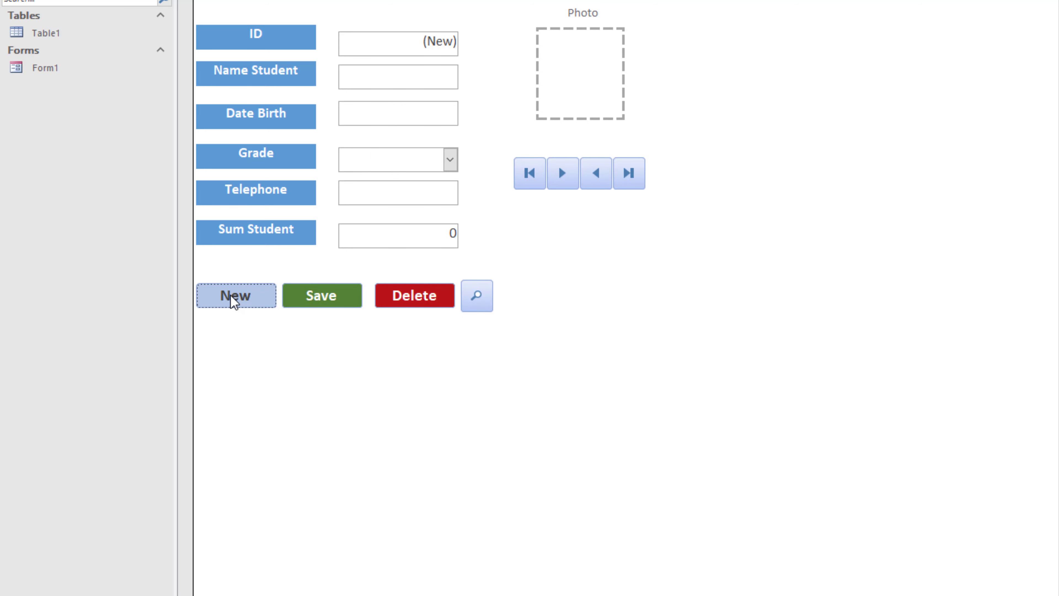
click(364, 73)
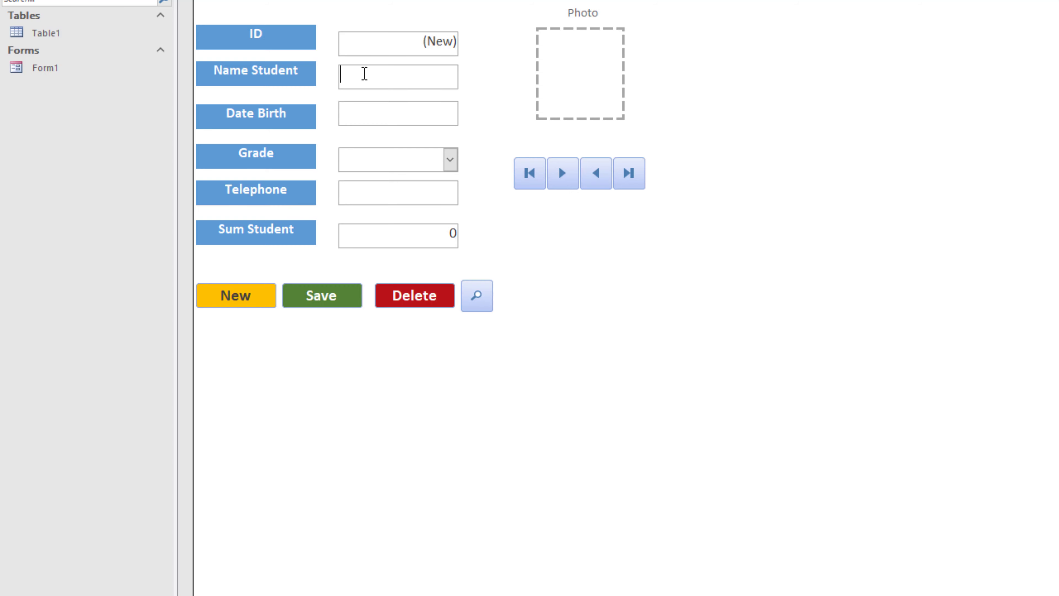
text(F2)
- Fill in student F2's date of birth by picking a calendar date and changing the last two digits of its year
click(366, 113)
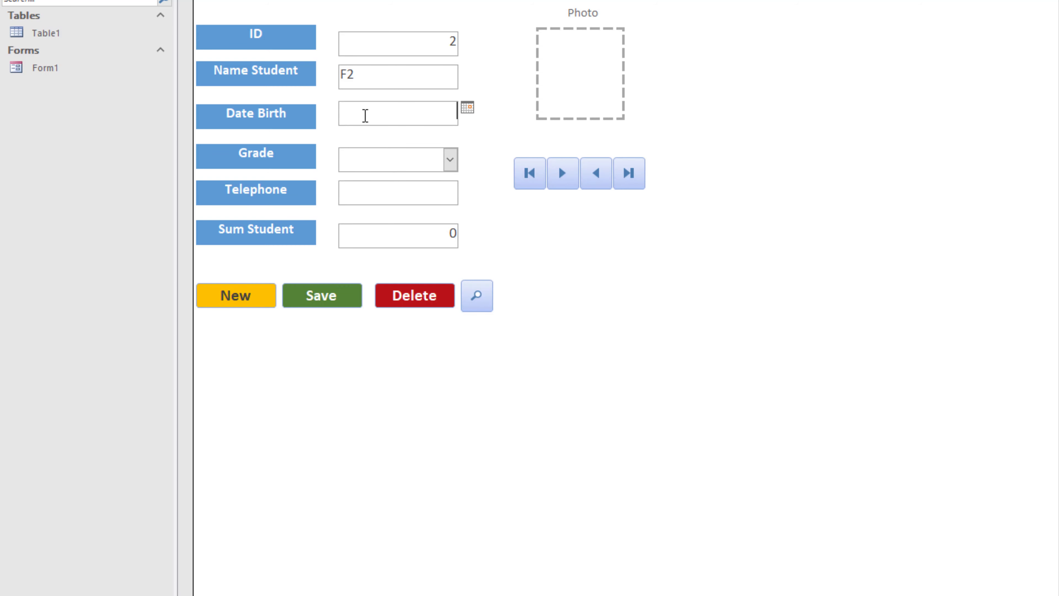
click(468, 108)
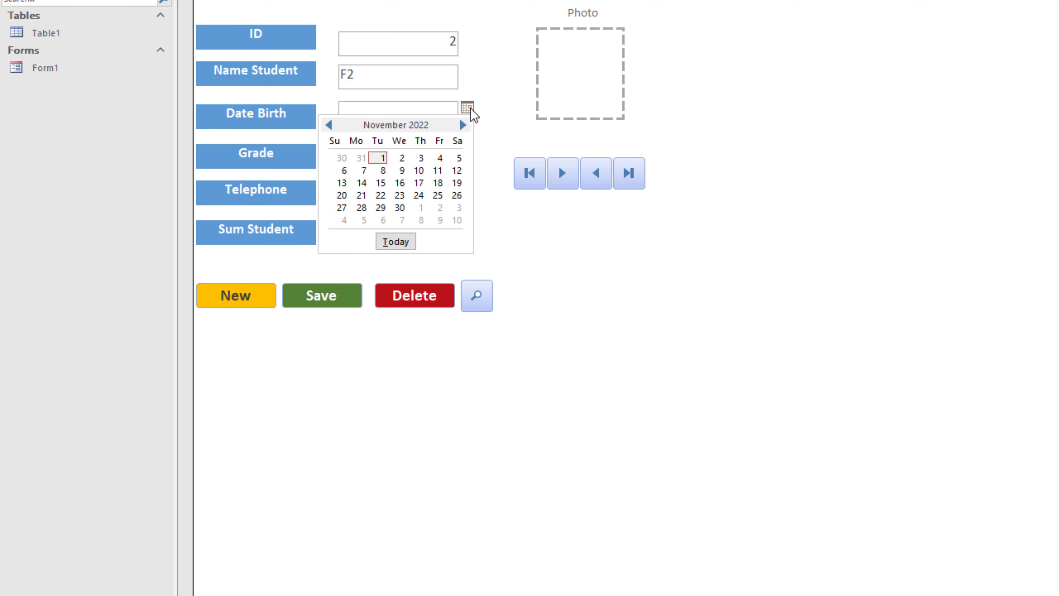
click(440, 159)
drag(443, 111, 460, 110)
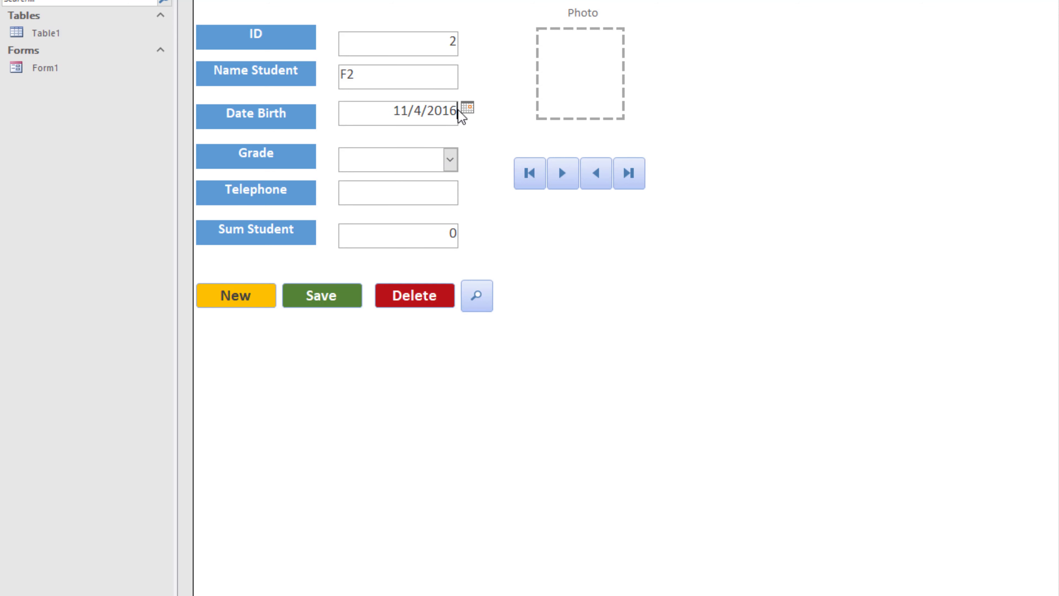
- Open the list of grade choices for student F2
click(450, 160)
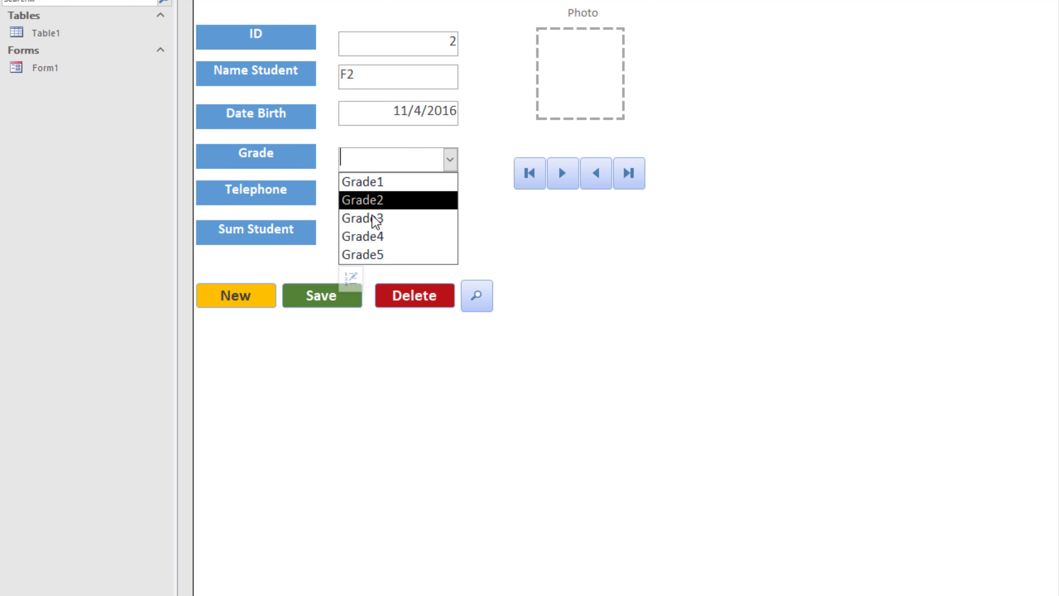